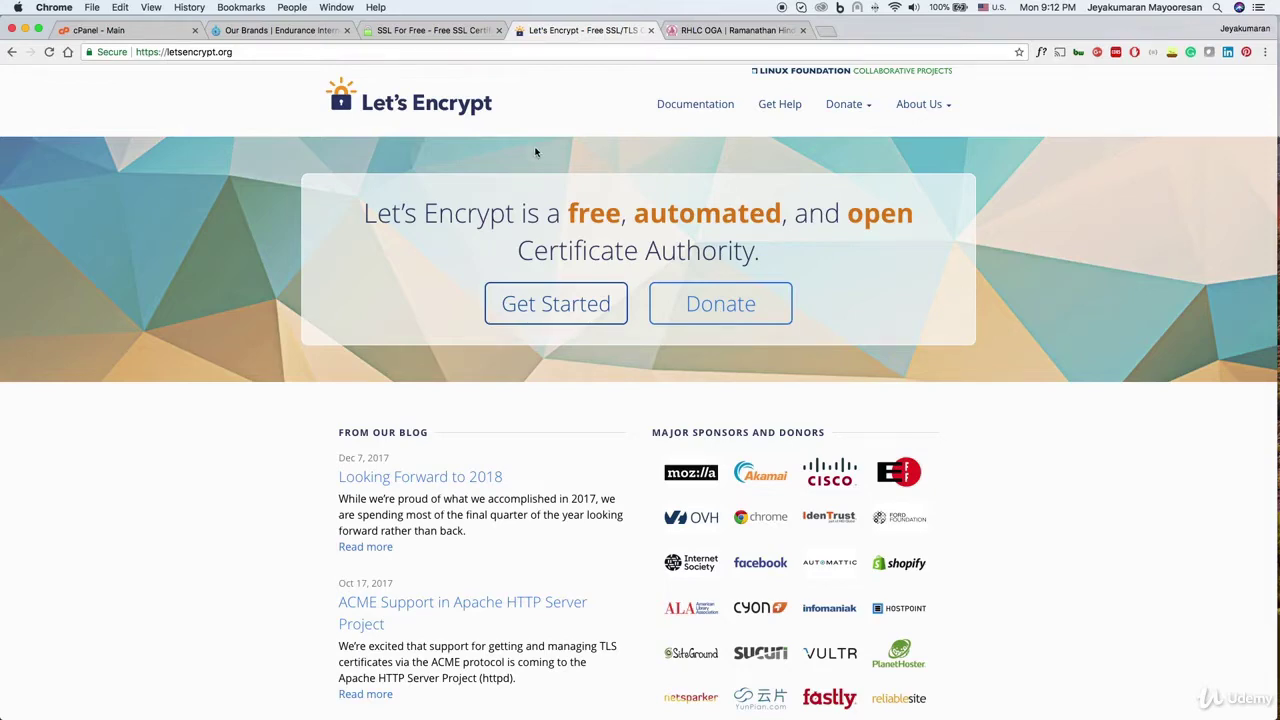
# Step: Review the hosting brands listed on the Endurance International Group page, and revisit the Let's Encrypt home page and the cPanel dashboard
pyautogui.click(295, 30)
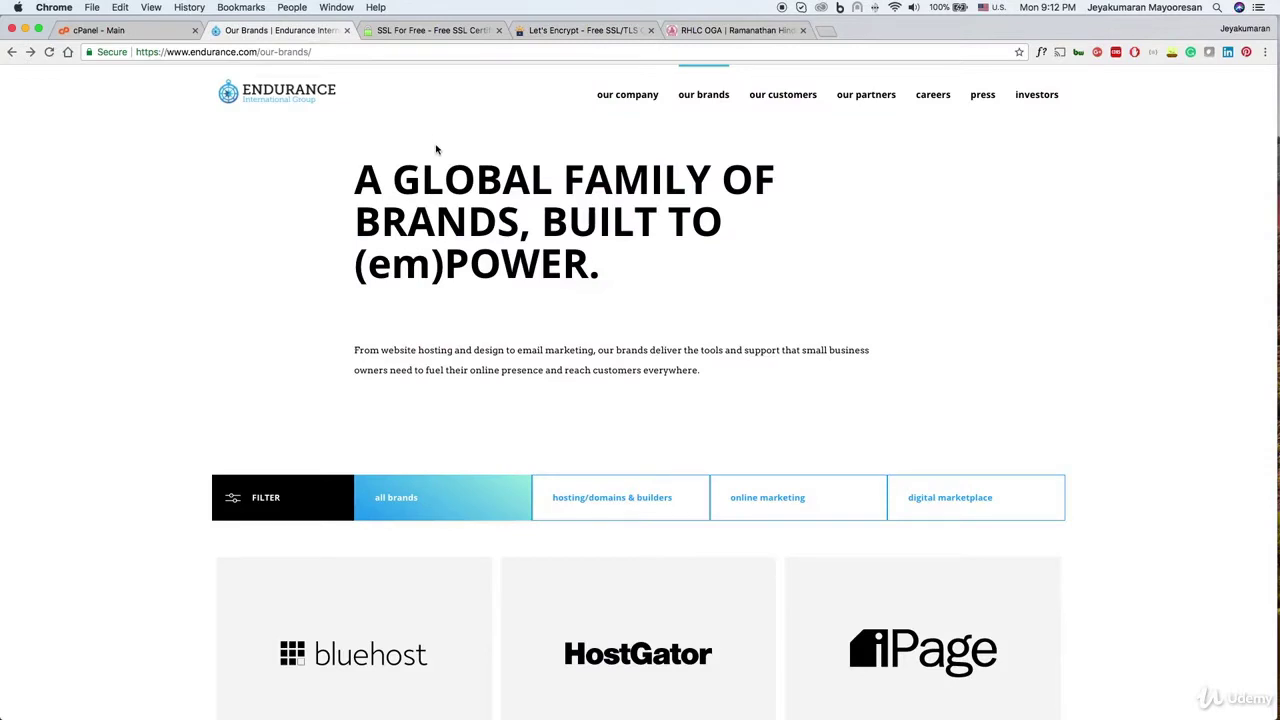
pyautogui.scroll(-3, 491, 249)
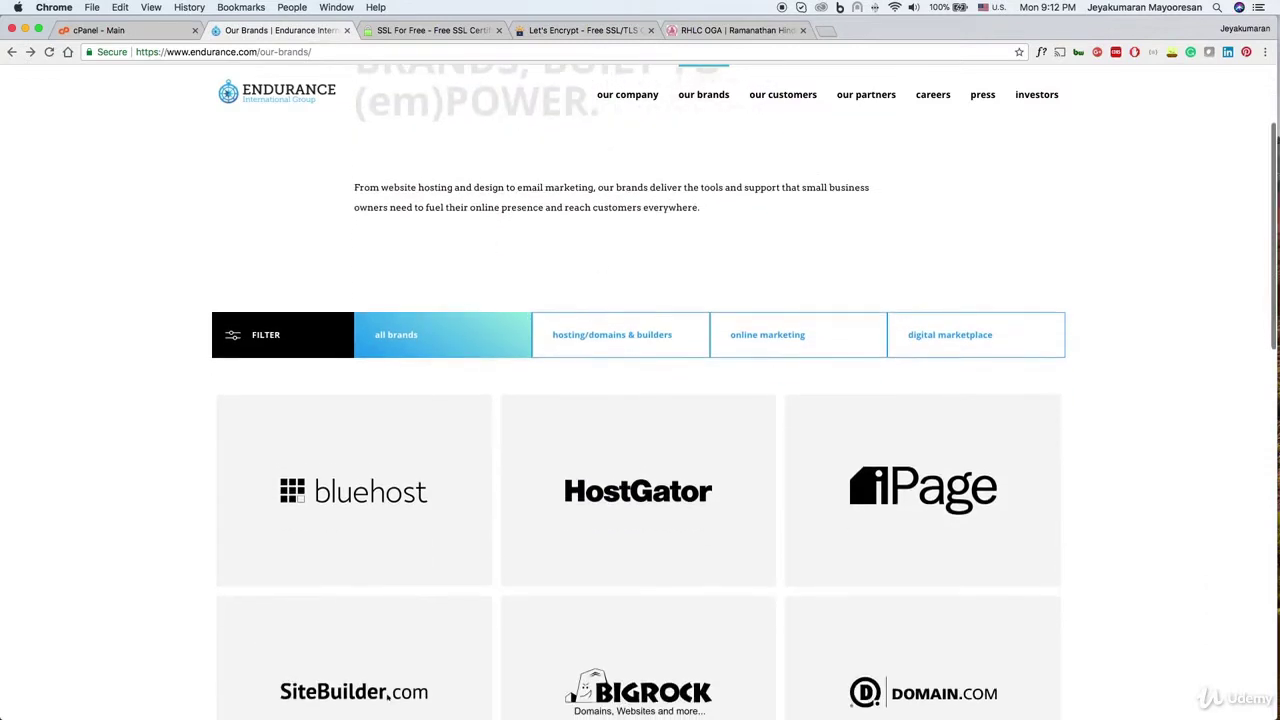
pyautogui.scroll(-5, 1103, 407)
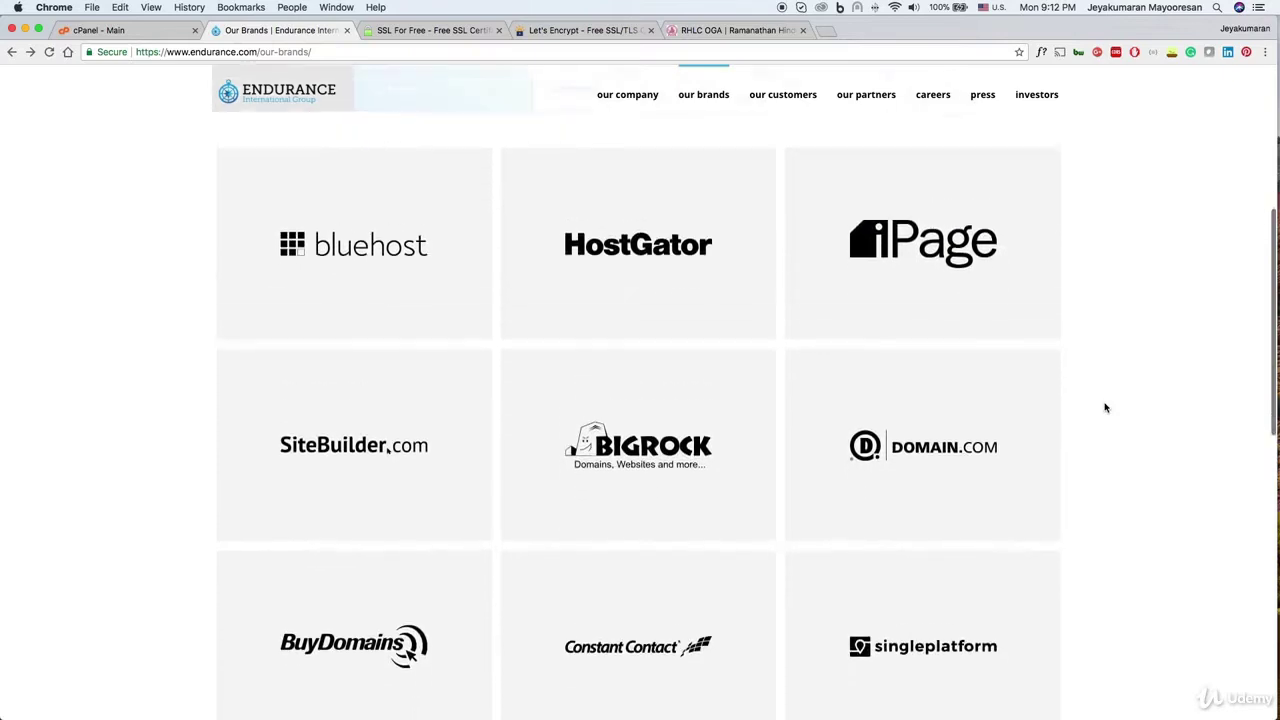
pyautogui.scroll(-4, 1105, 407)
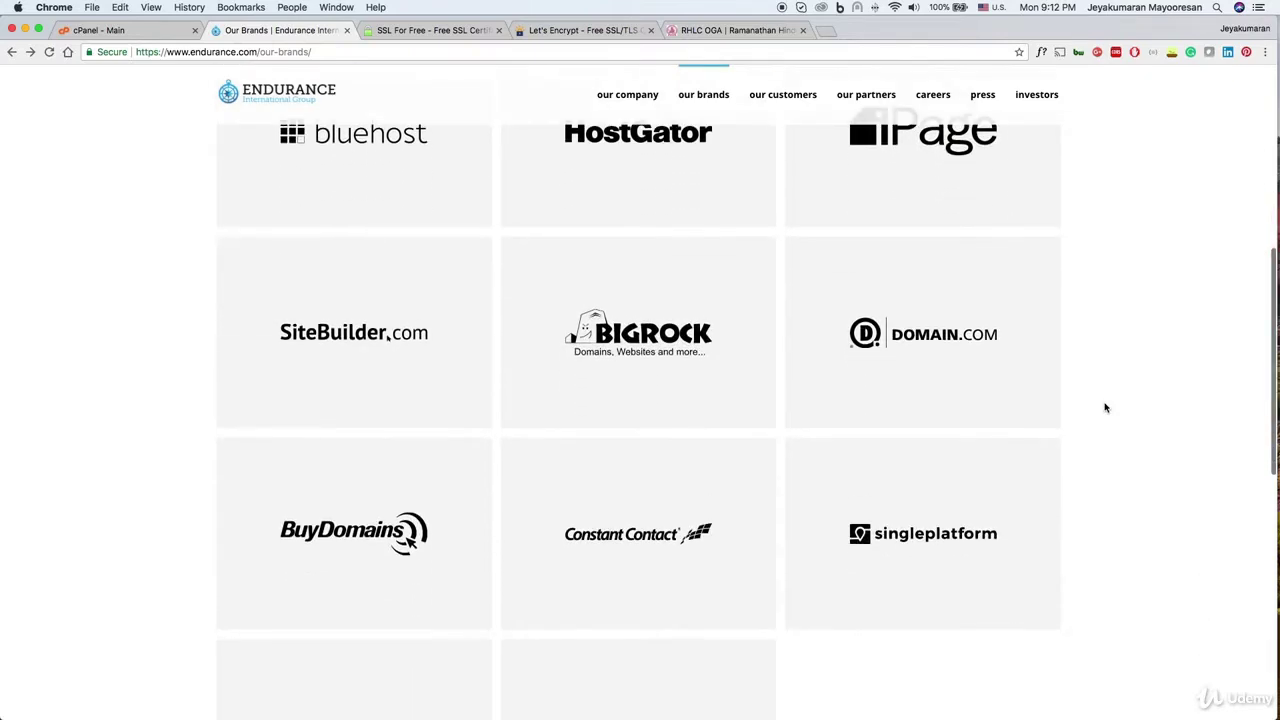
pyautogui.scroll(4, 1105, 407)
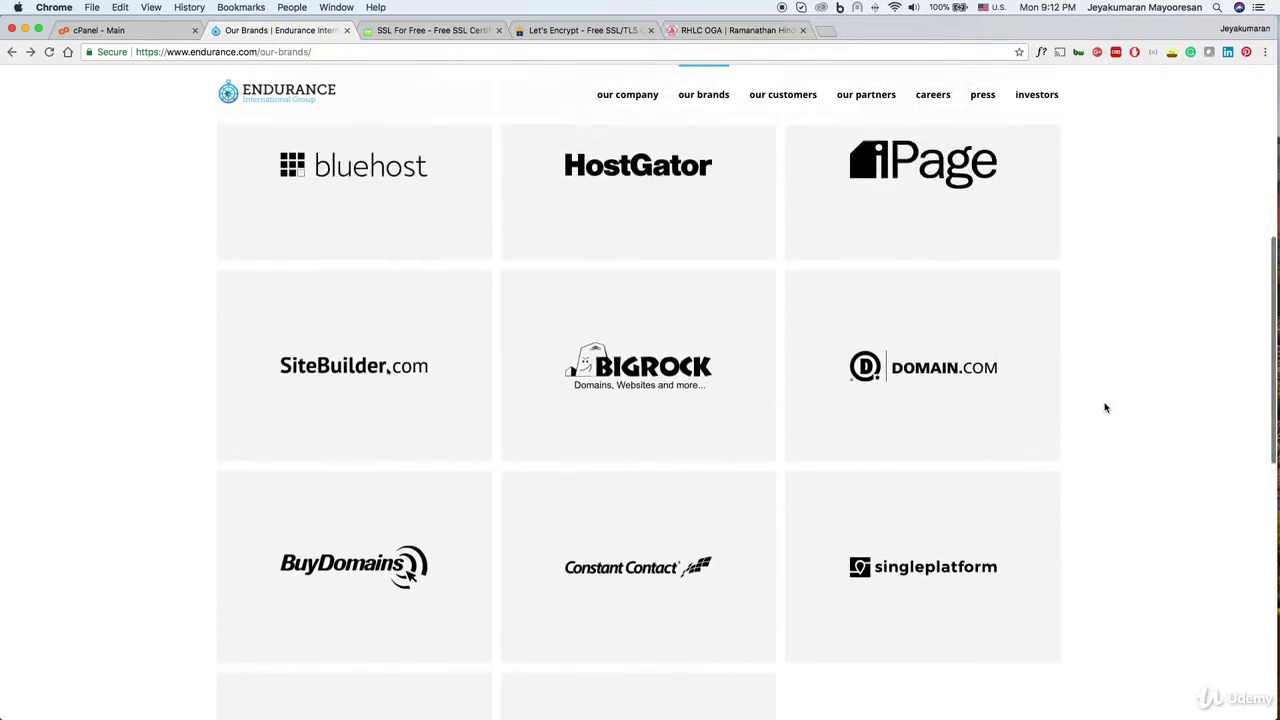
pyautogui.scroll(3, 1105, 407)
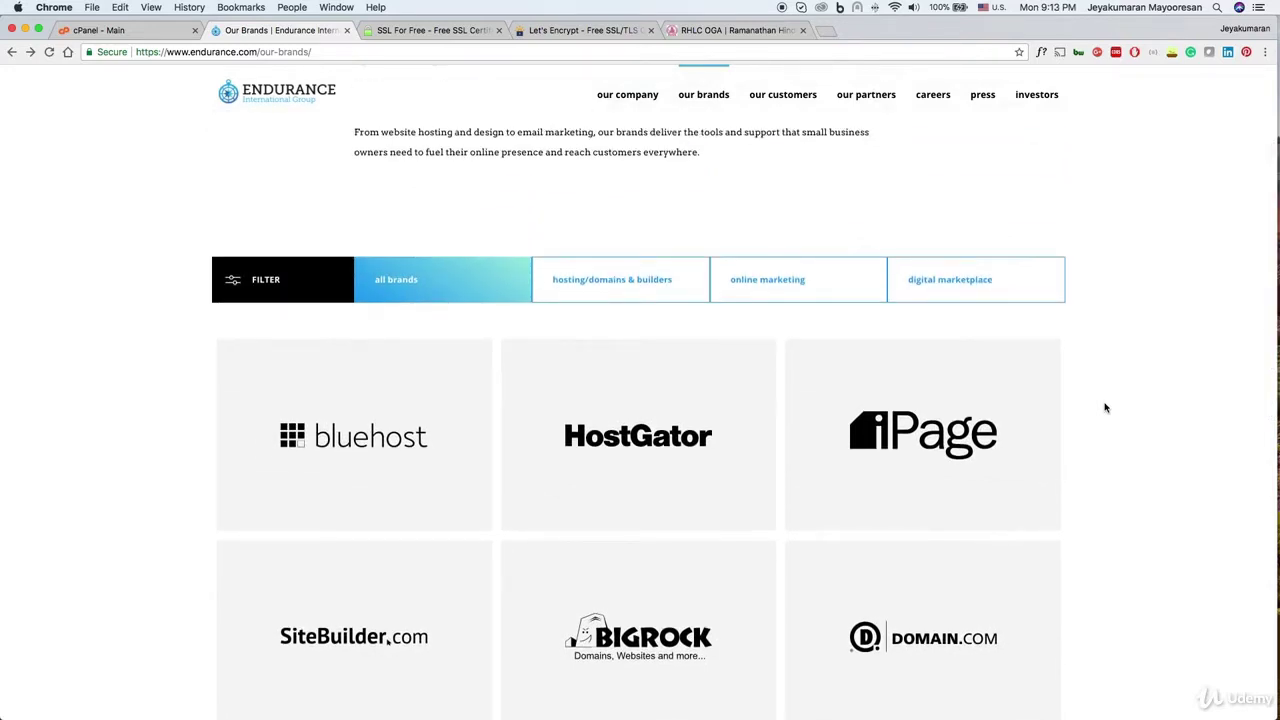
pyautogui.scroll(-1, 1105, 407)
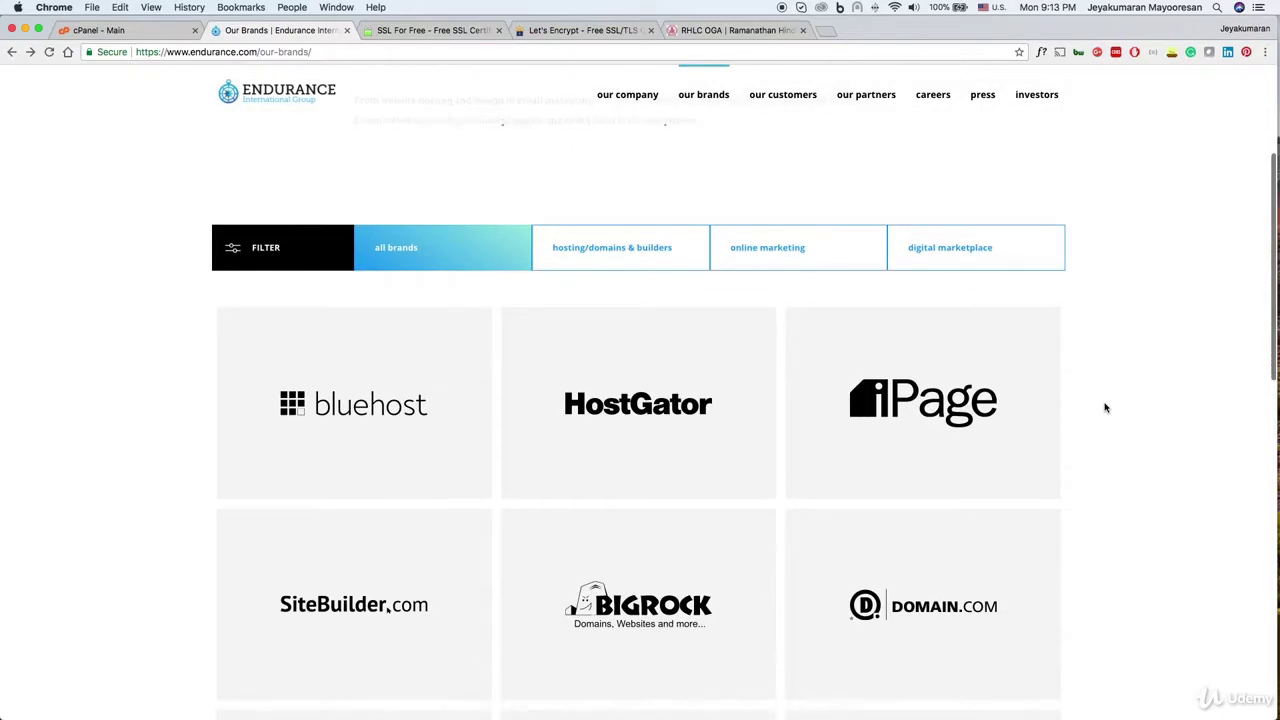
pyautogui.scroll(2, 1105, 407)
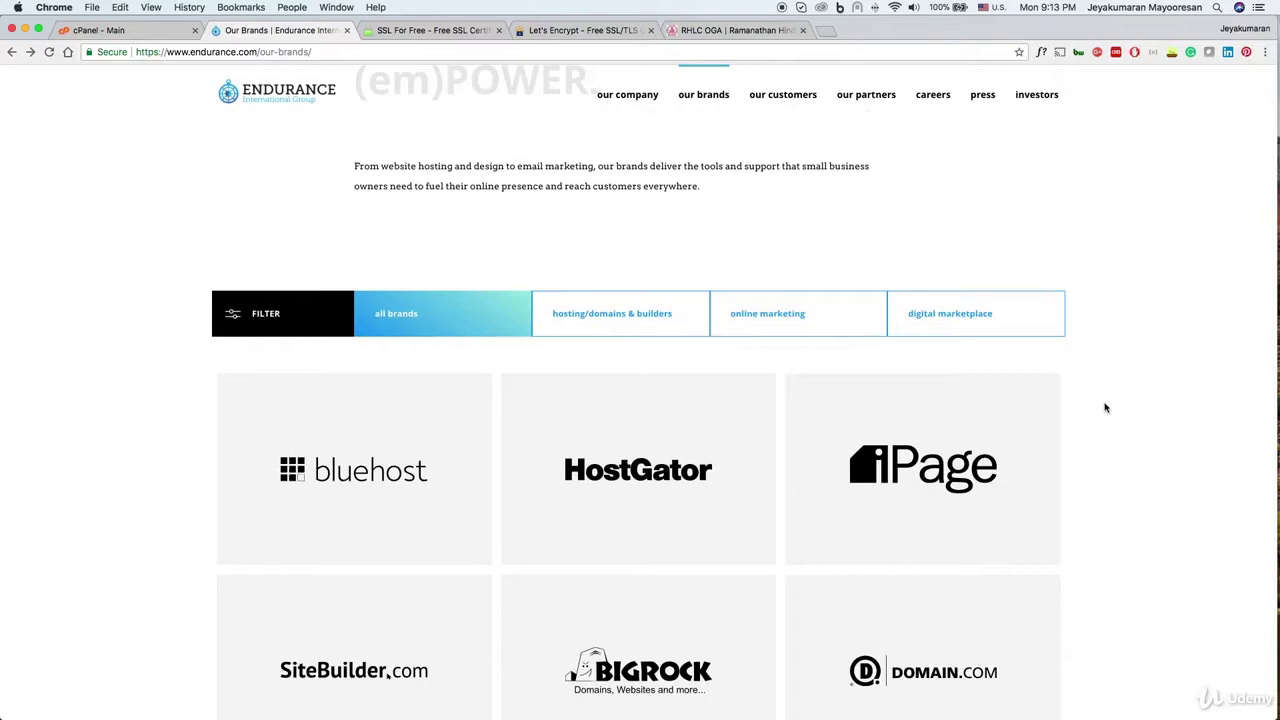
pyautogui.click(552, 32)
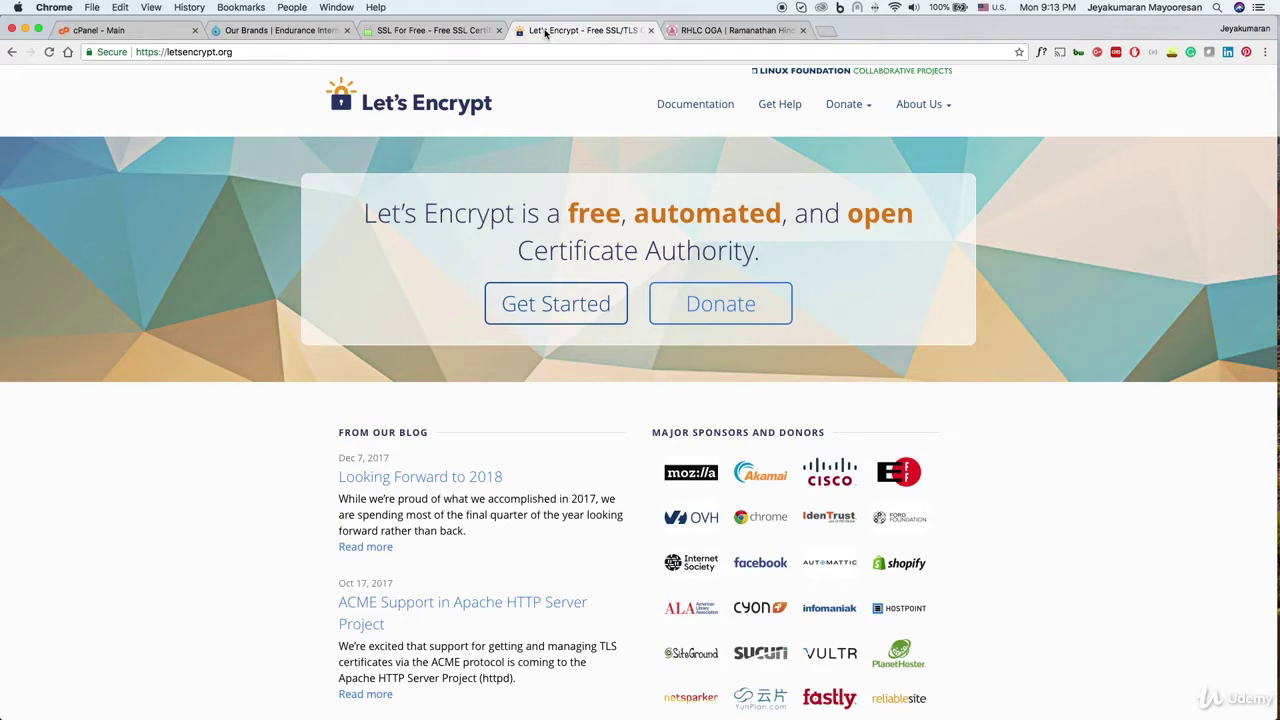
pyautogui.click(106, 31)
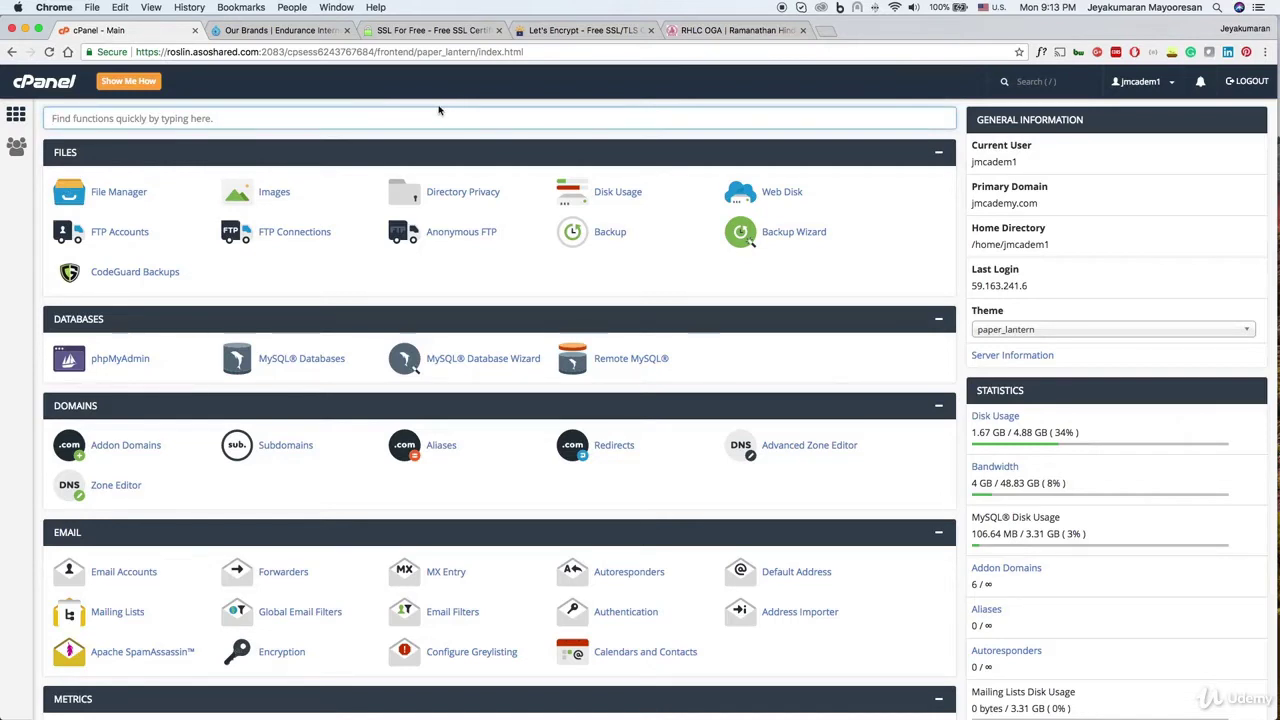
# Step: Open the cPanel login page at mayuonline.com/cpanel in place of the Endurance brands page
pyautogui.click(302, 22)
pyautogui.click(326, 52)
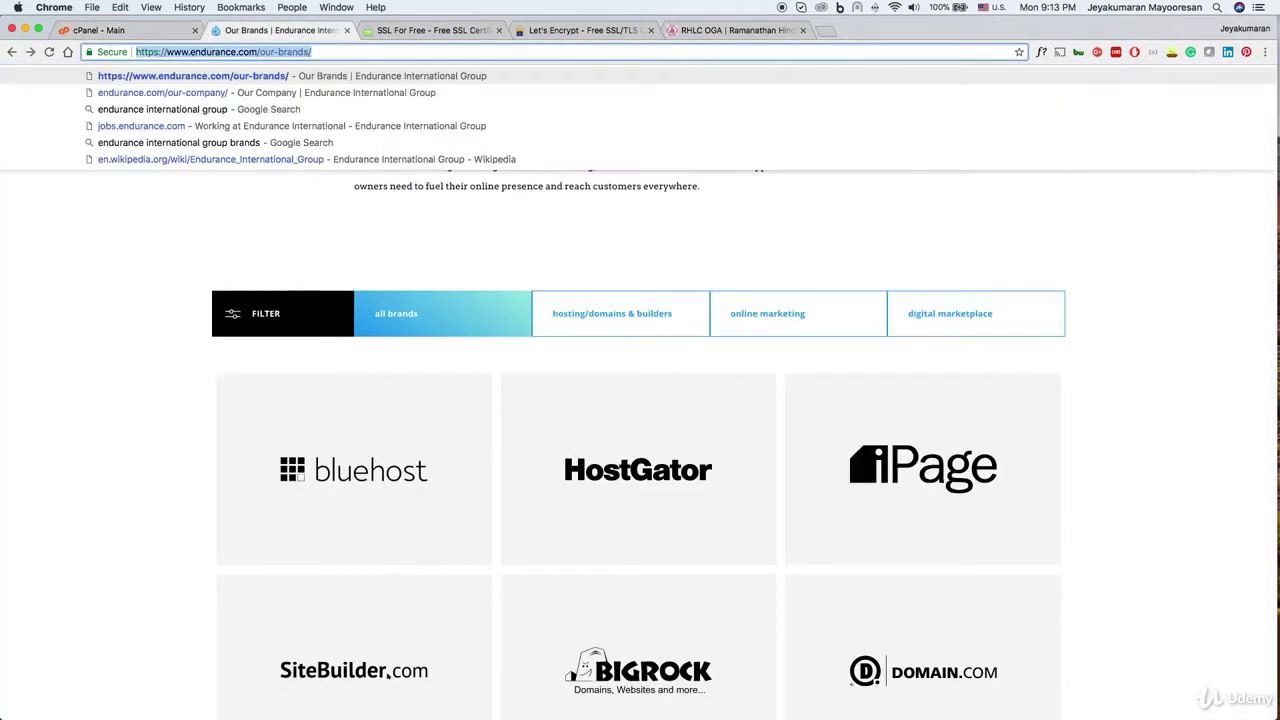
pyautogui.write('mayuonline.com/')
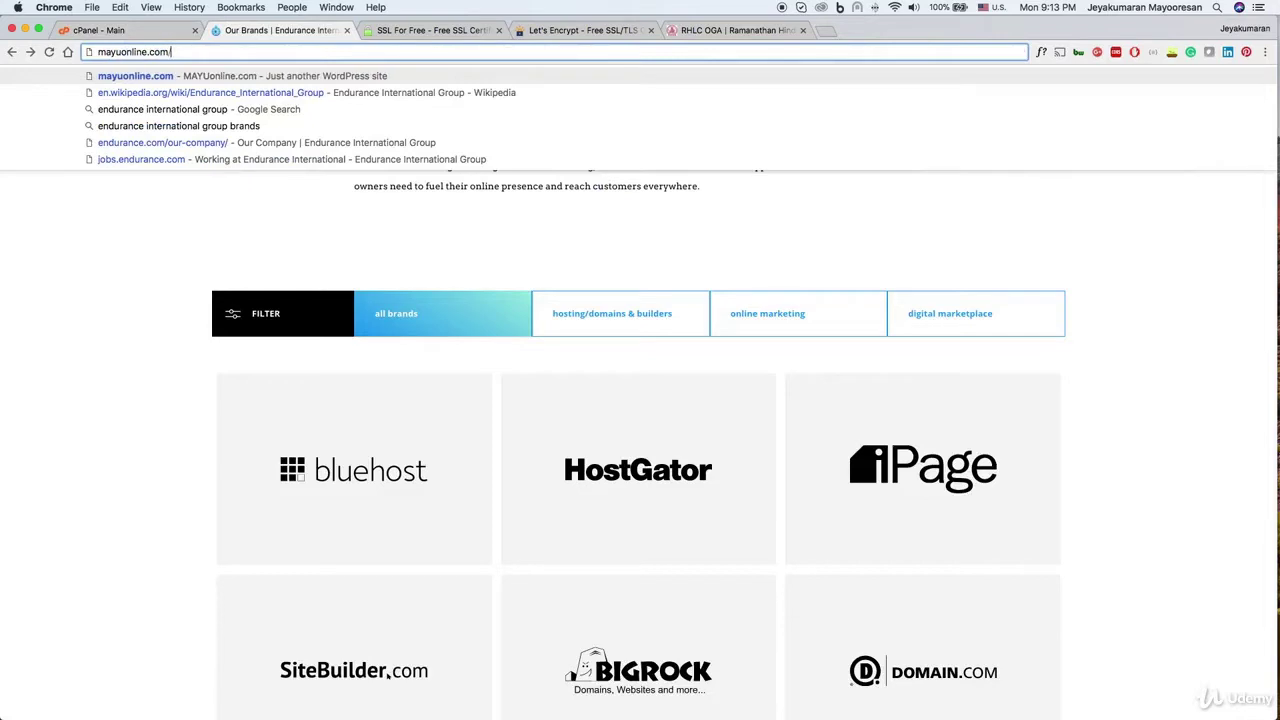
pyautogui.write('cpe')
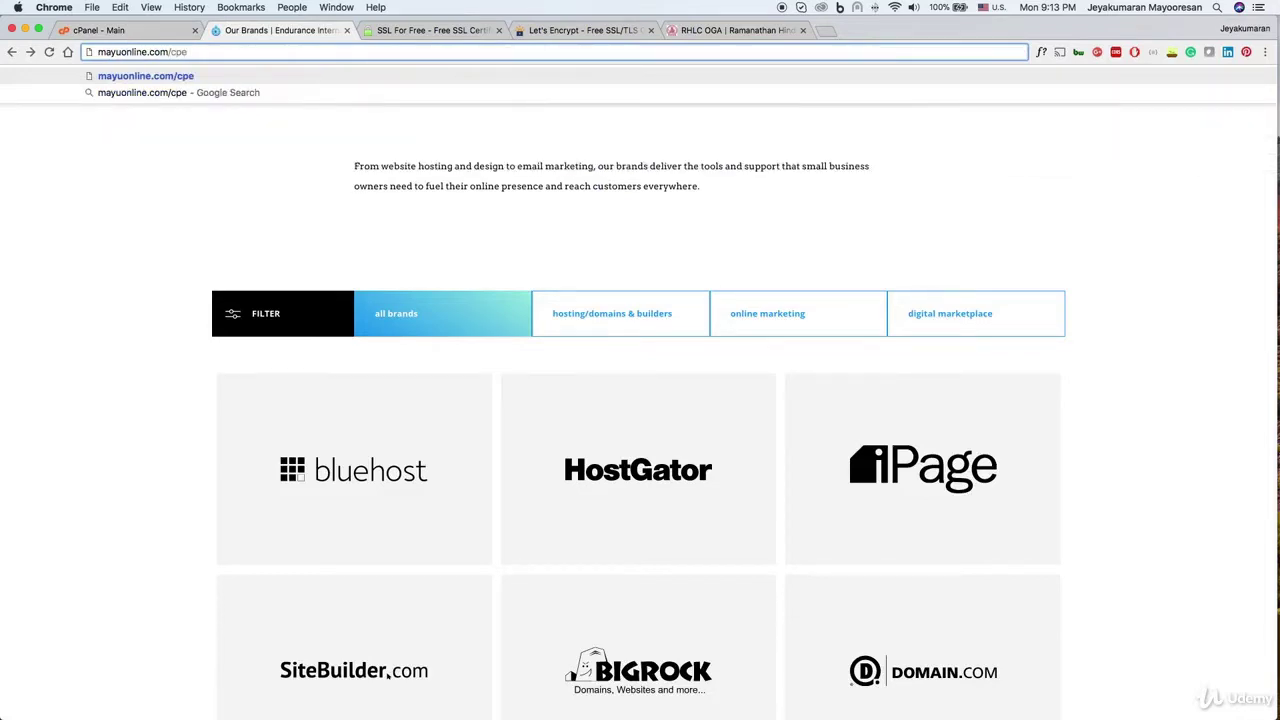
pyautogui.write('nel')
pyautogui.press('BackSpace')
pyautogui.press('BackSpace')
pyautogui.press('BackSpace')
pyautogui.press('BackSpace')
pyautogui.write('anel')
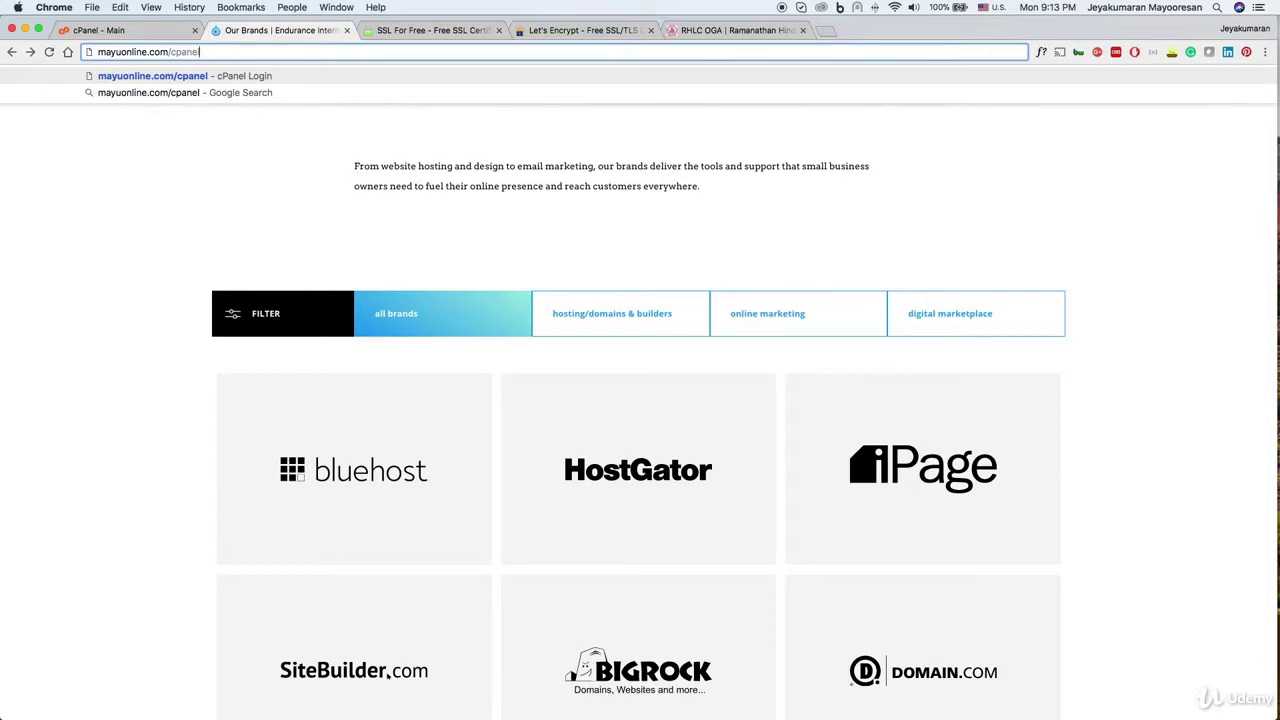
pyautogui.press('Return')
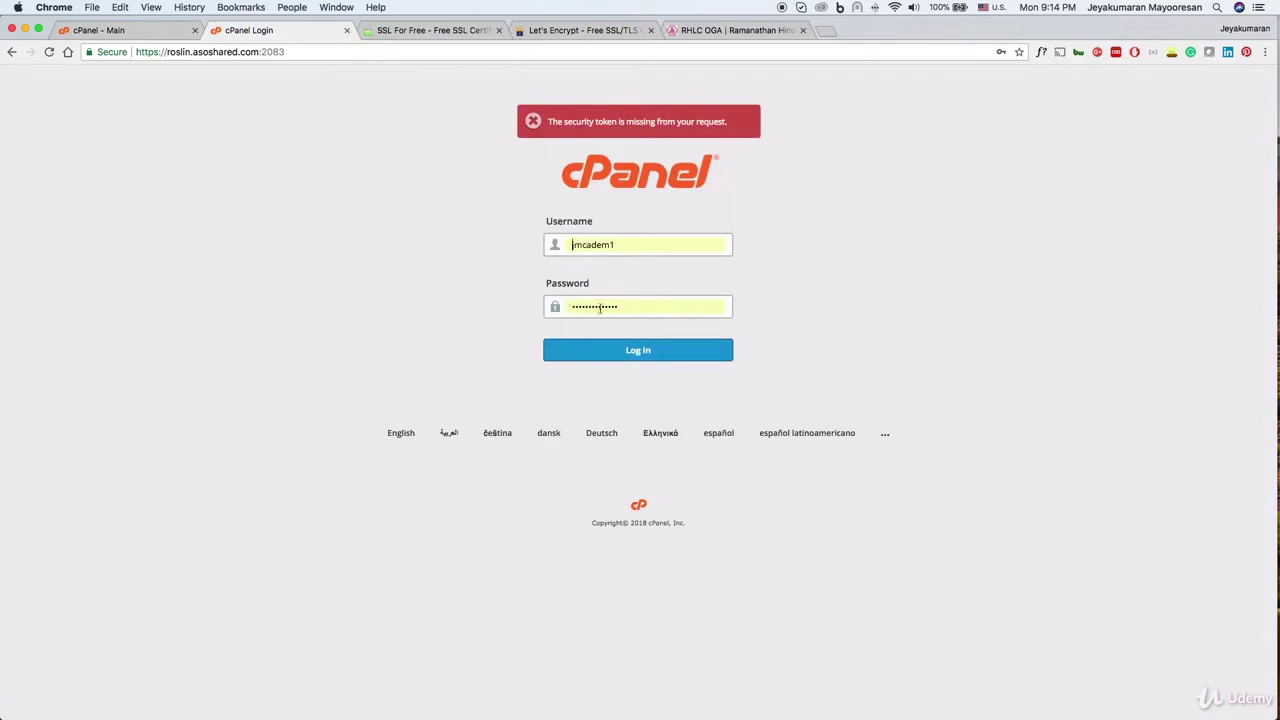
# Step: Log in to cPanel with the prefilled credentials and search its functions for "ssl"
pyautogui.click(650, 348)
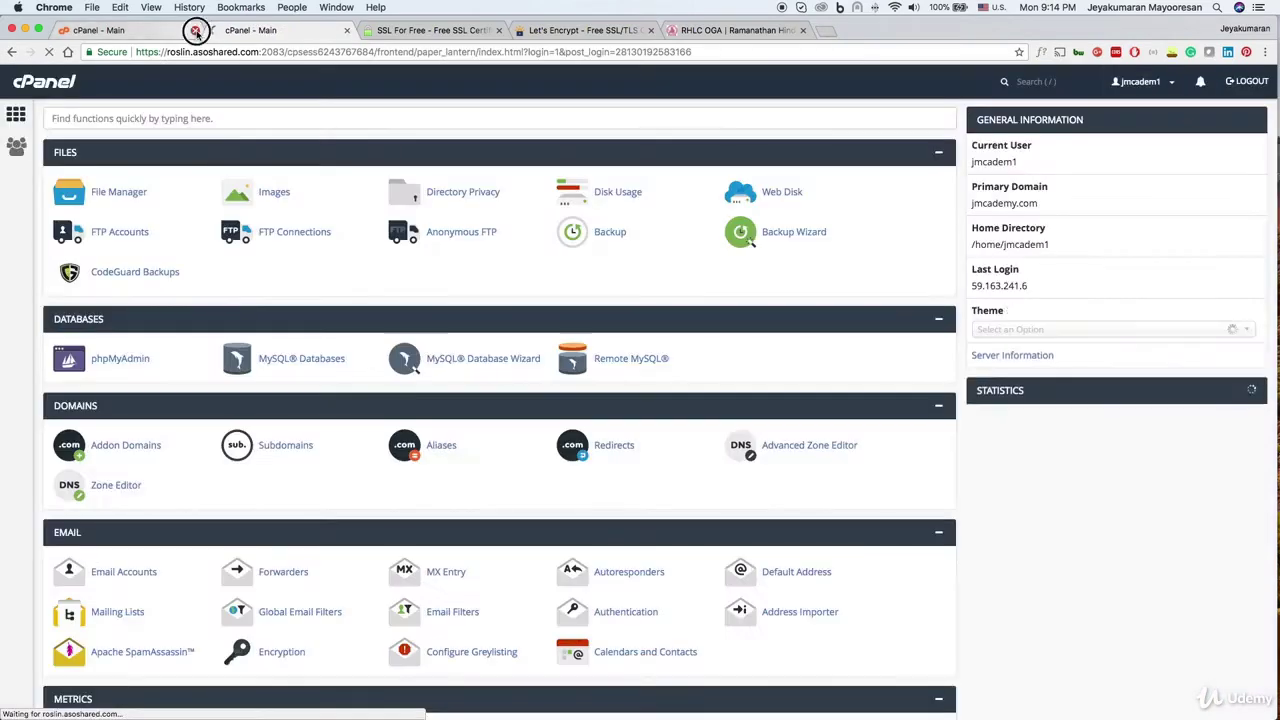
pyautogui.click(195, 30)
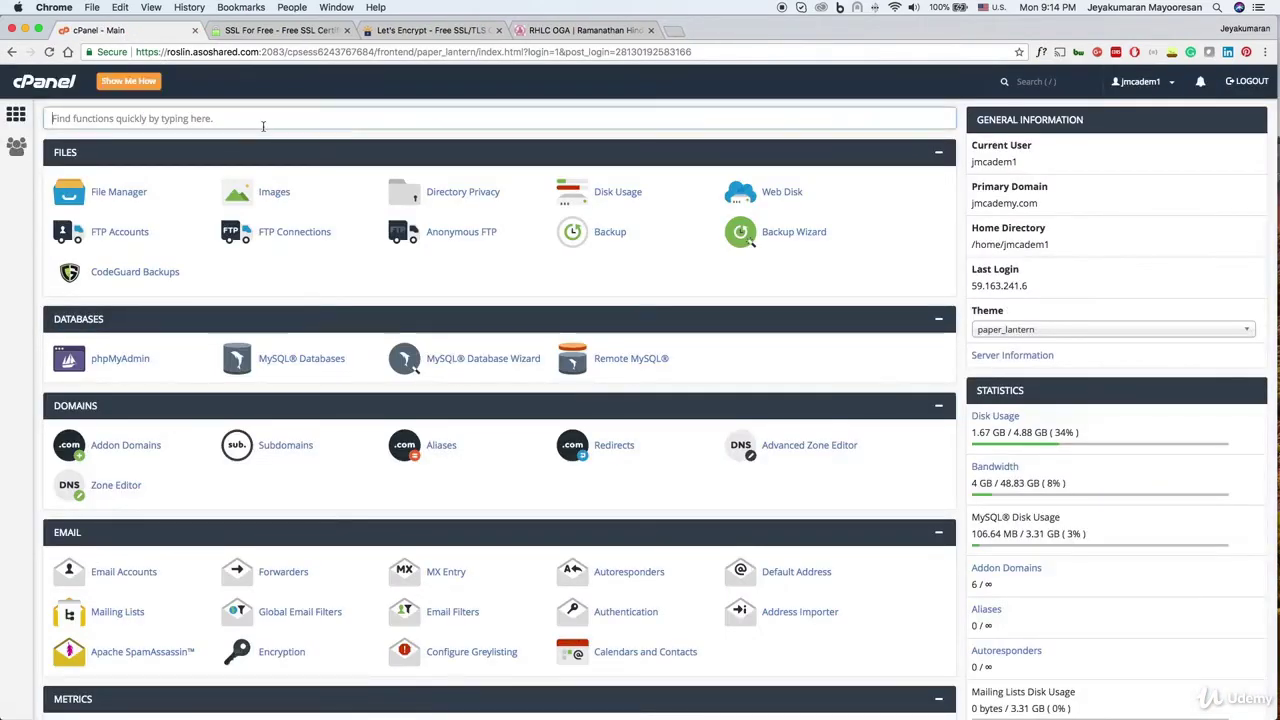
pyautogui.write('ss')
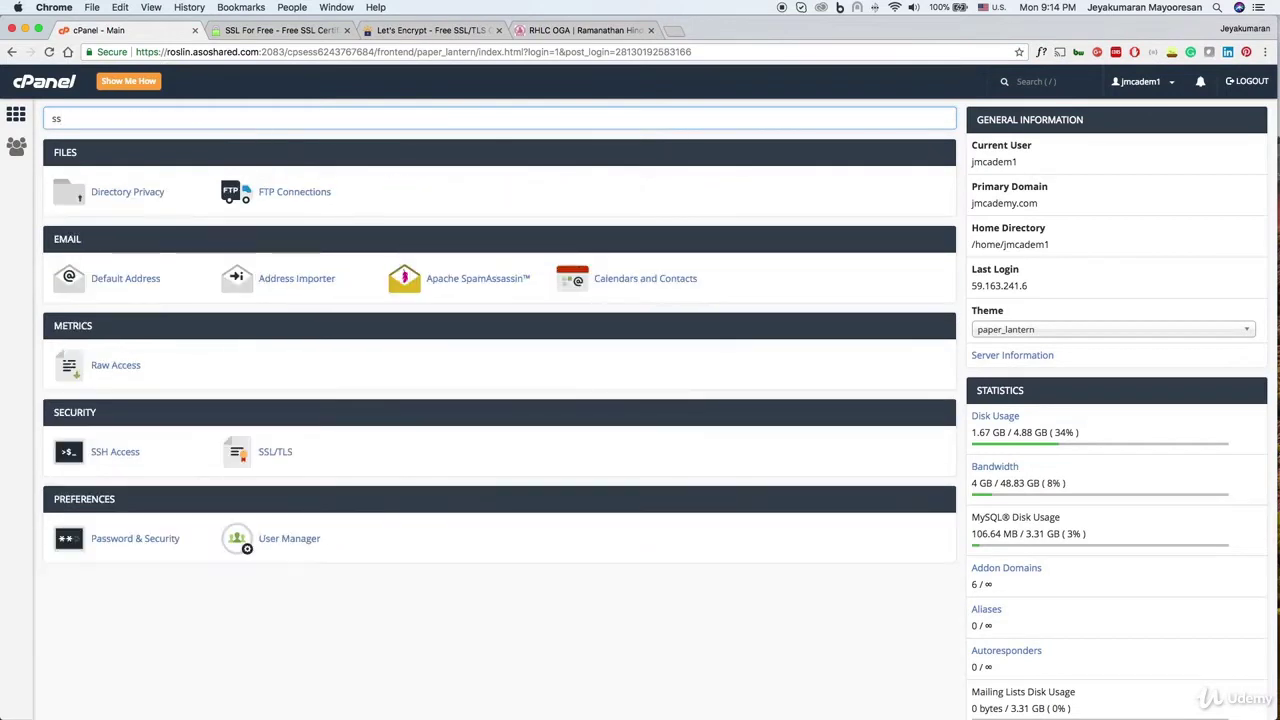
pyautogui.write('l')
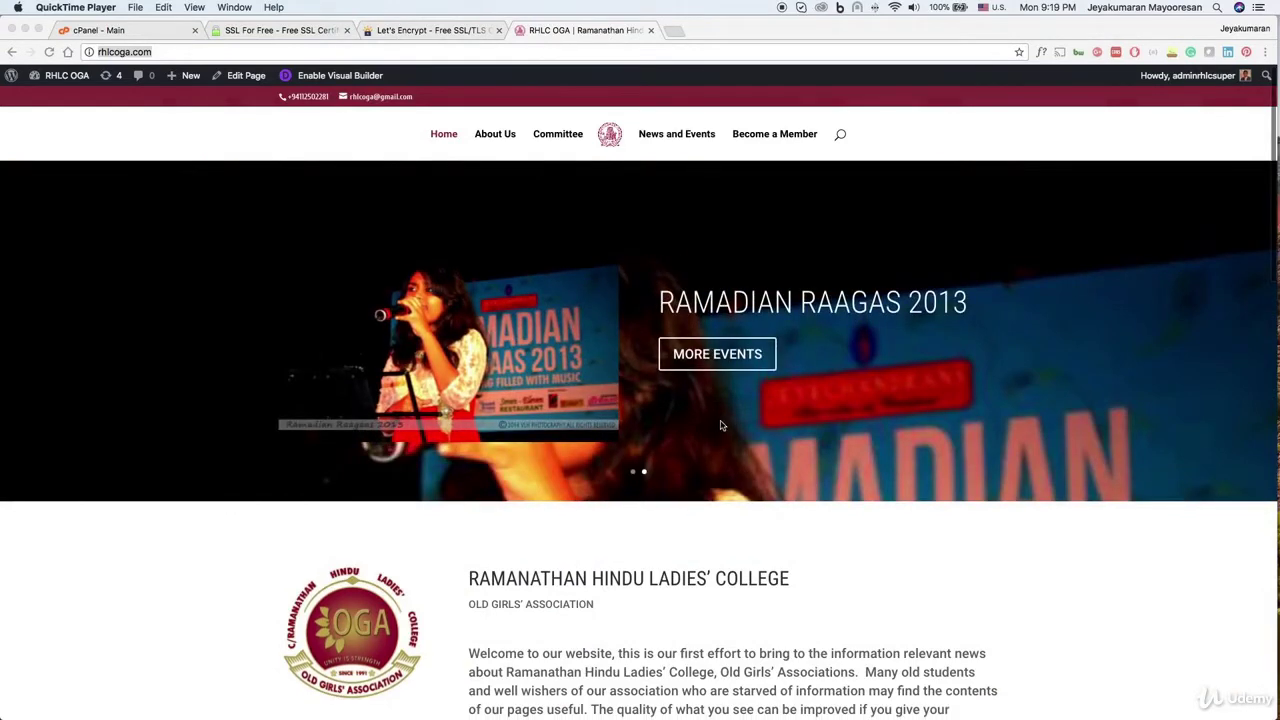
# Step: Copy the web address of the RHLC OGA website, rhlcoga.com
pyautogui.scroll(-1, 720, 426)
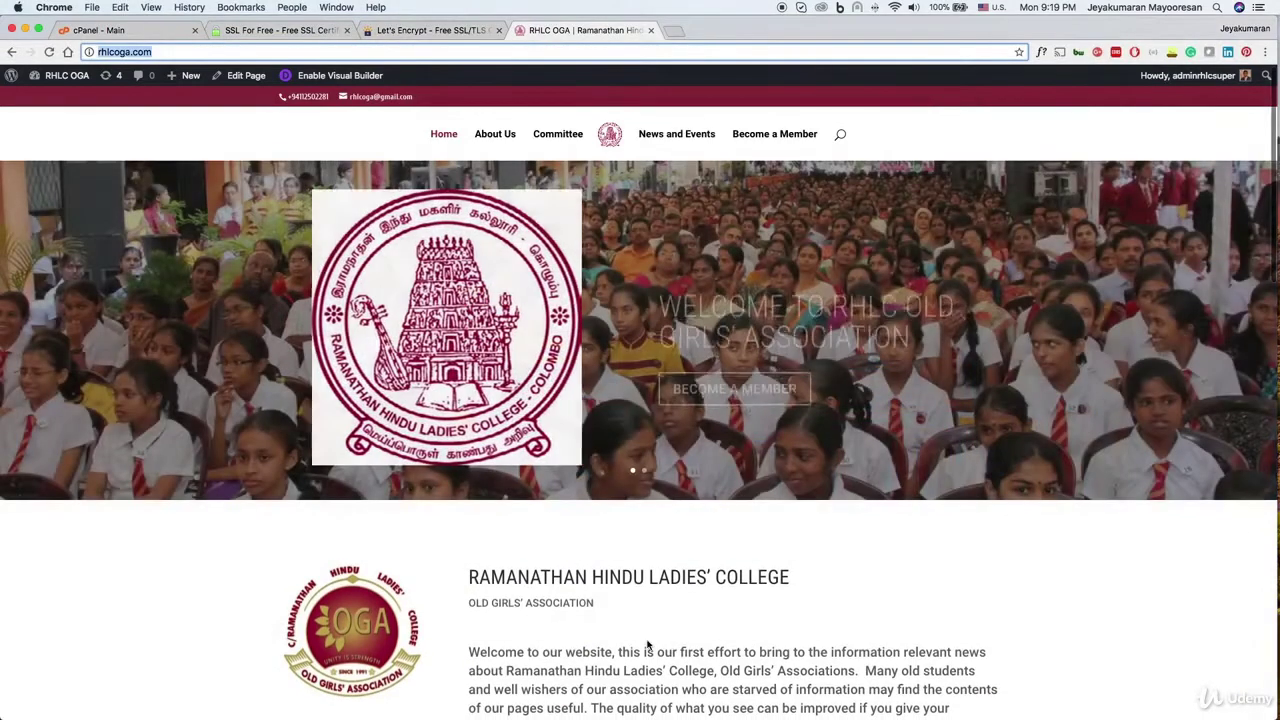
pyautogui.click(214, 583)
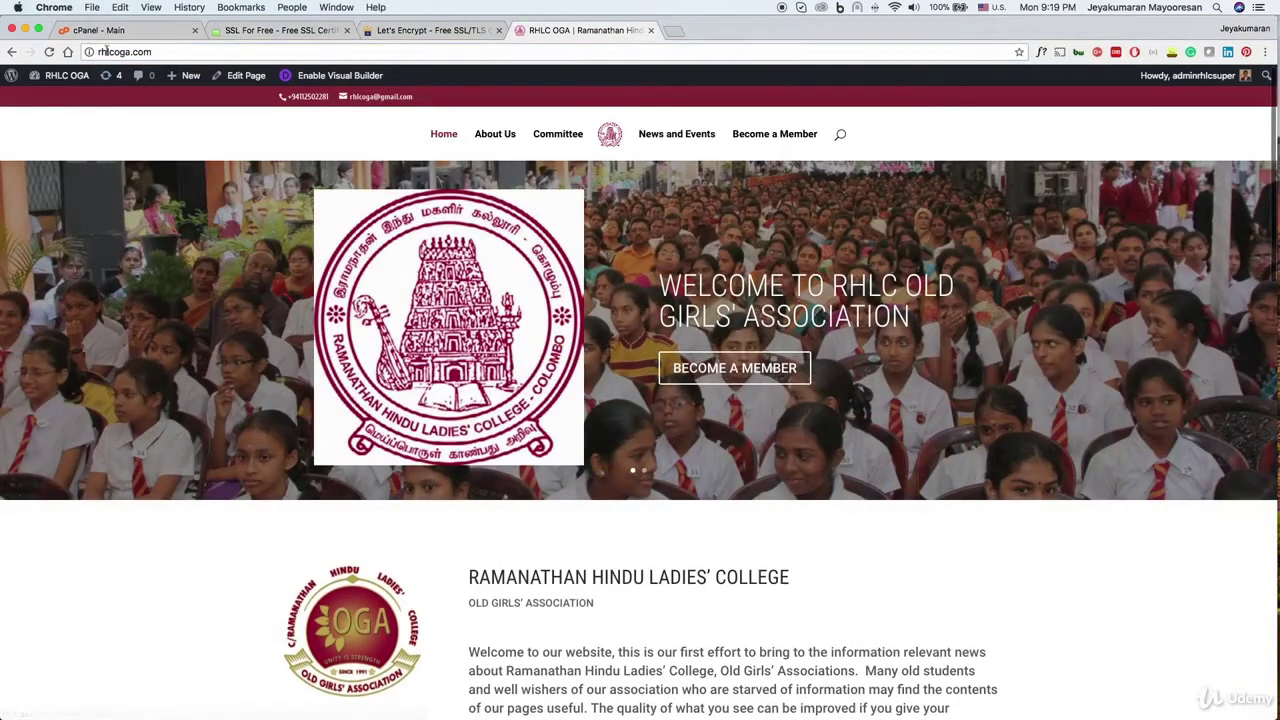
pyautogui.click(147, 52)
pyautogui.press('super+c')
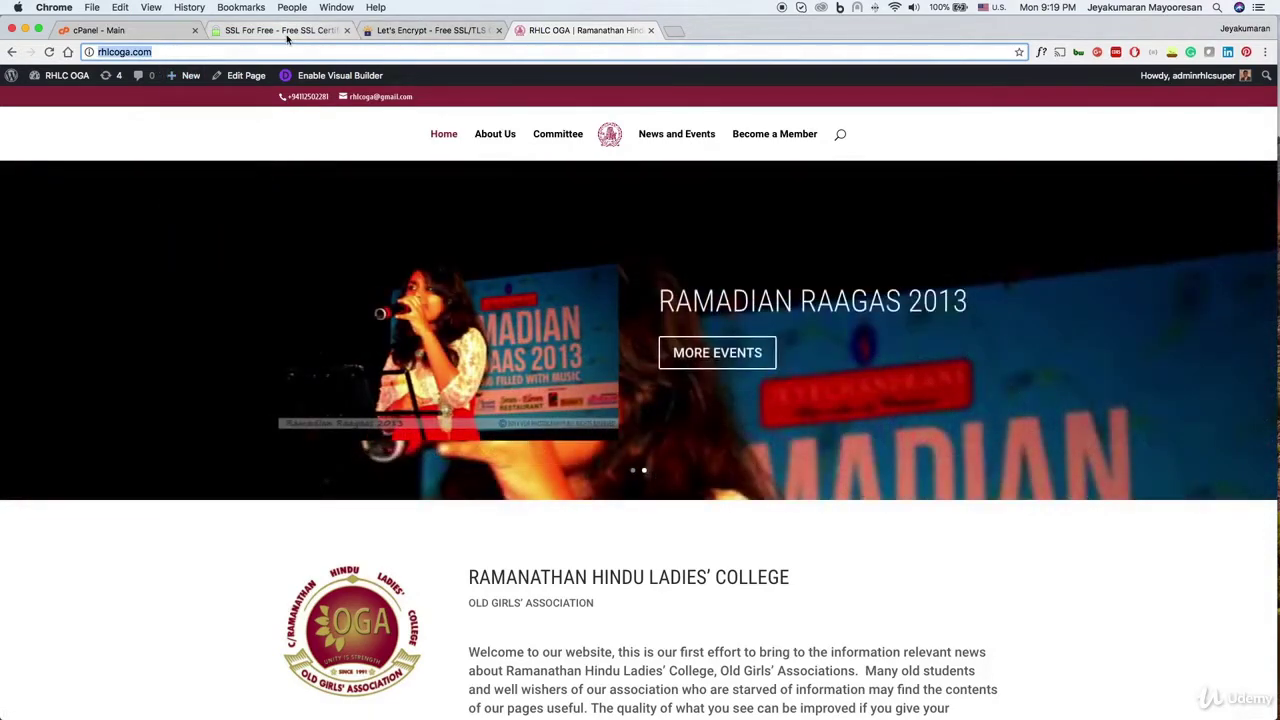
pyautogui.click(280, 31)
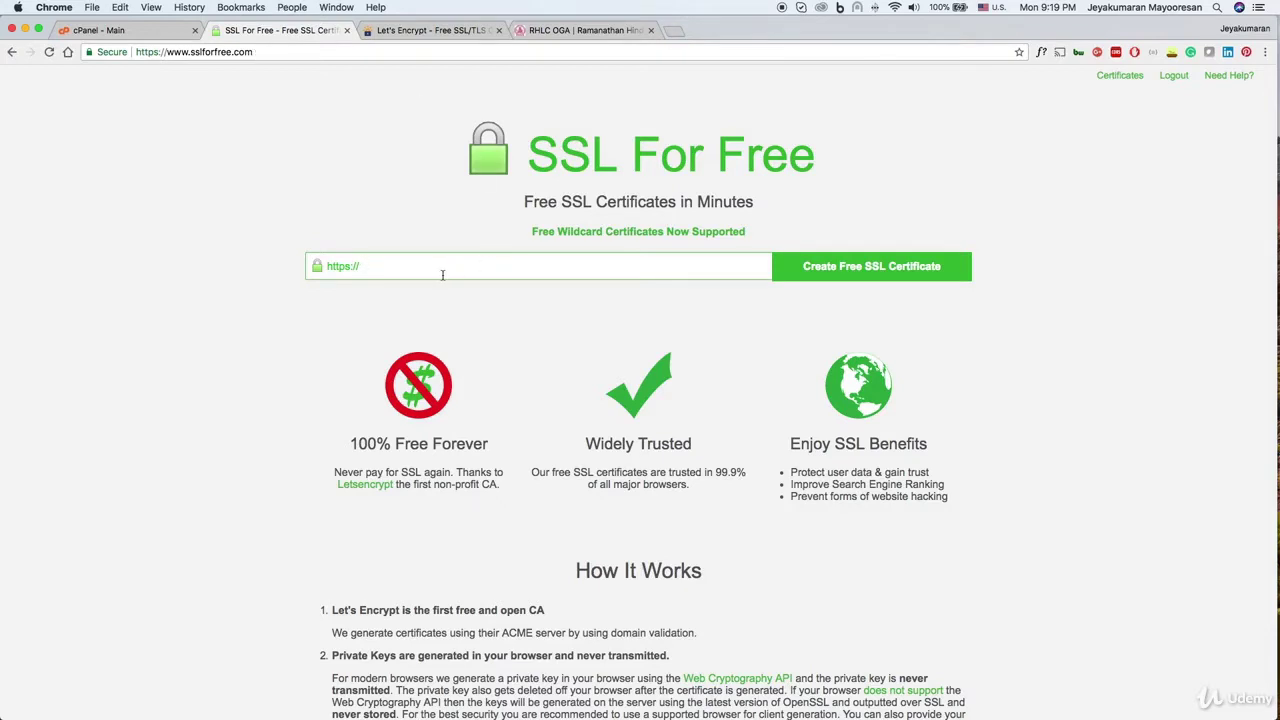
pyautogui.press('super+v')
pyautogui.click(394, 266)
pyautogui.press('BackSpace')
pyautogui.press('BackSpace')
pyautogui.press('BackSpace')
pyautogui.press('BackSpace')
pyautogui.press('BackSpace')
pyautogui.press('BackSpace')
pyautogui.press('BackSpace')
pyautogui.press('BackSpace')
pyautogui.press('BackSpace')
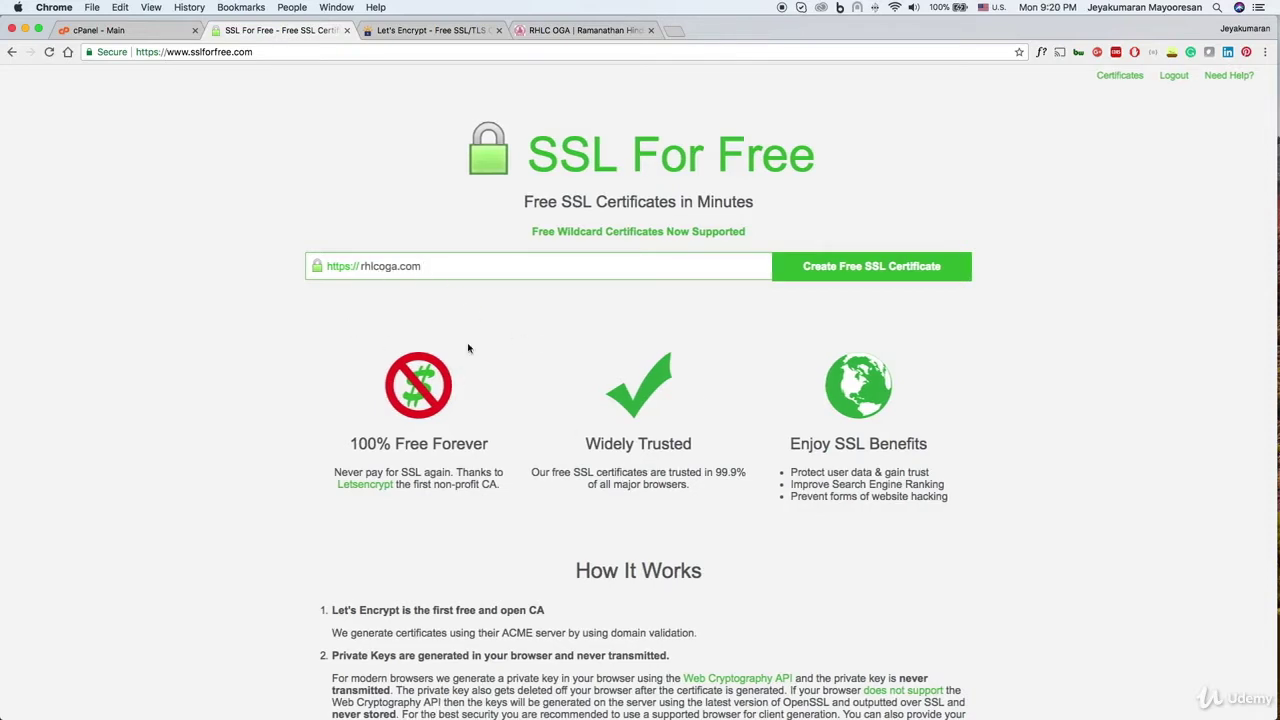
pyautogui.click(917, 275)
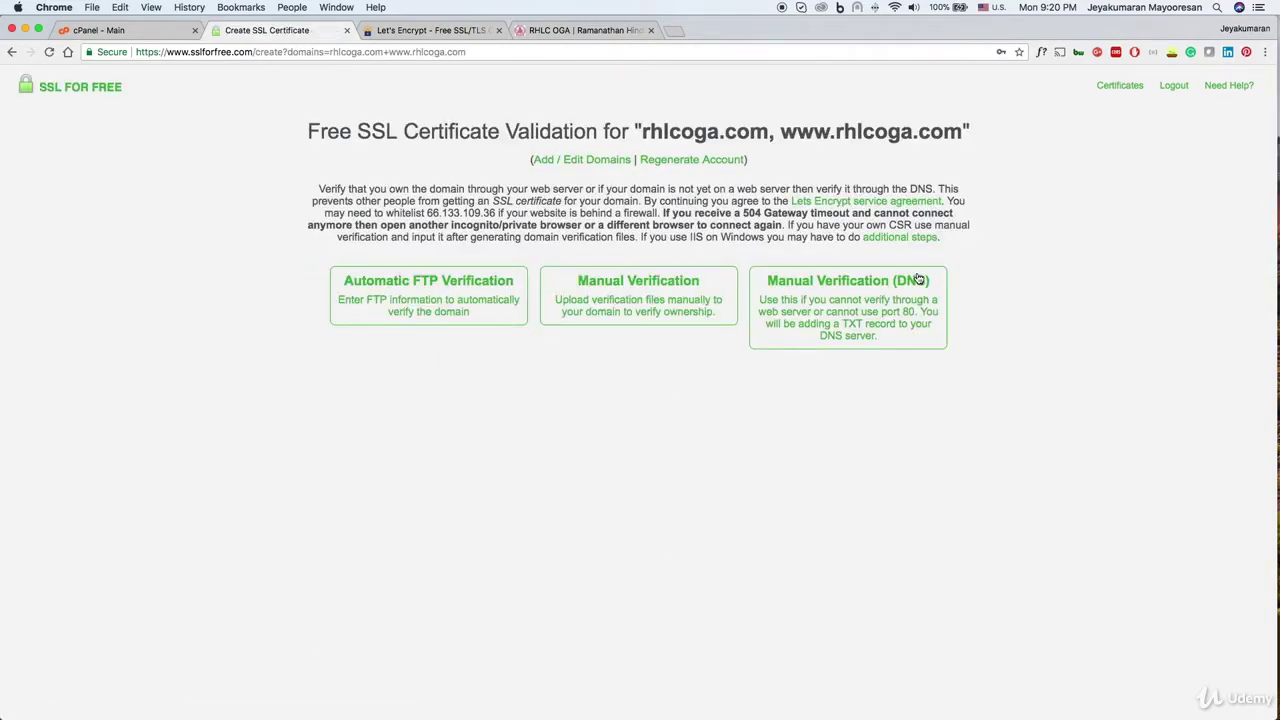
# Step: Choose Manual Verification for the domain and generate its verification files
pyautogui.click(653, 313)
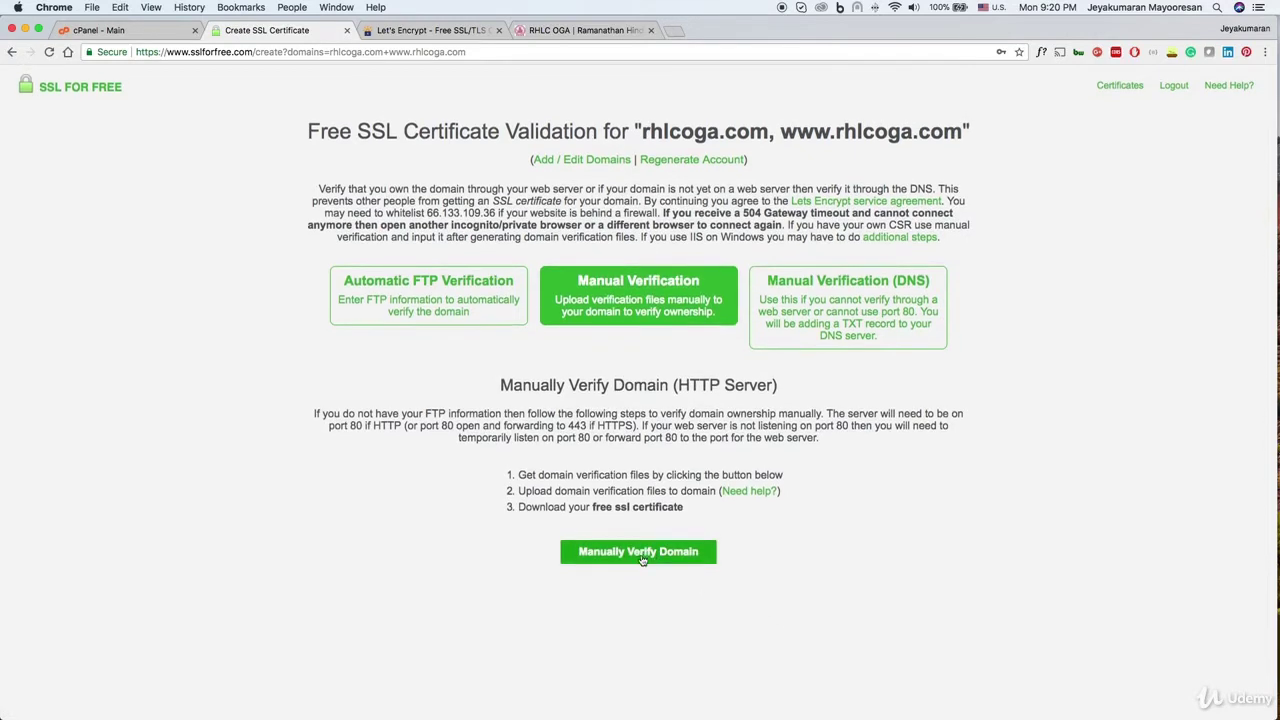
pyautogui.click(642, 561)
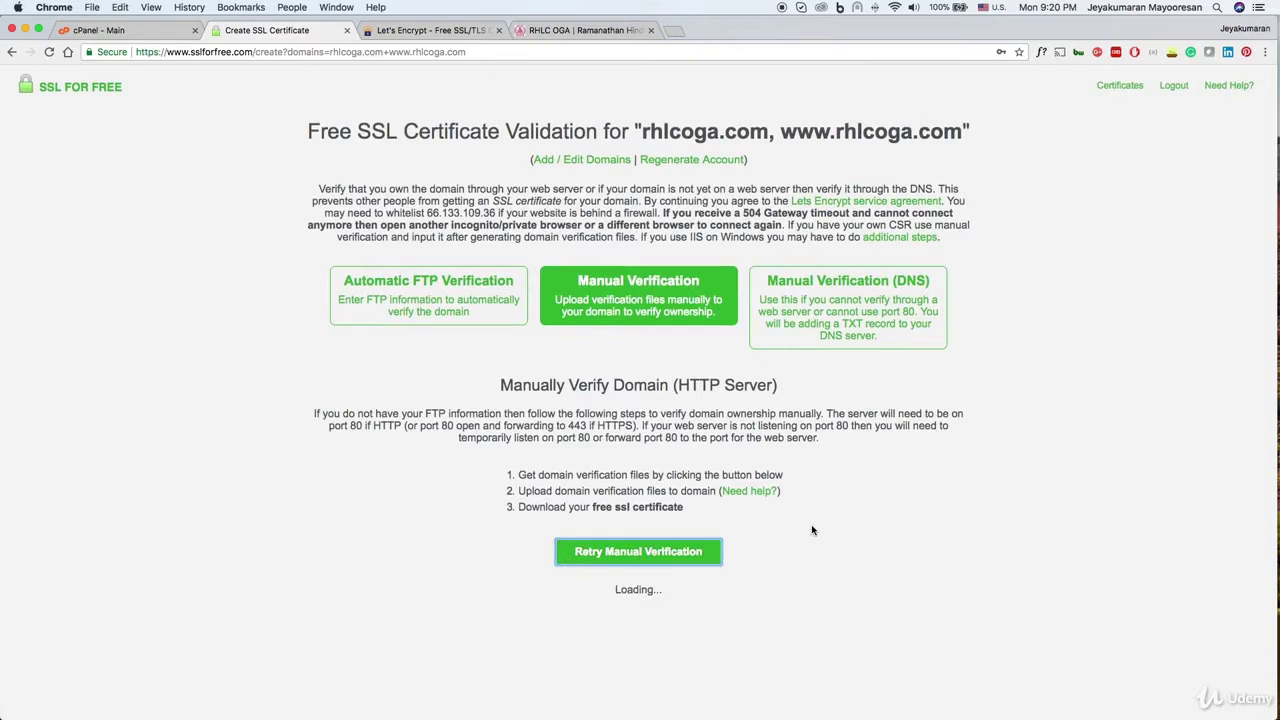
pyautogui.scroll(-3, 815, 530)
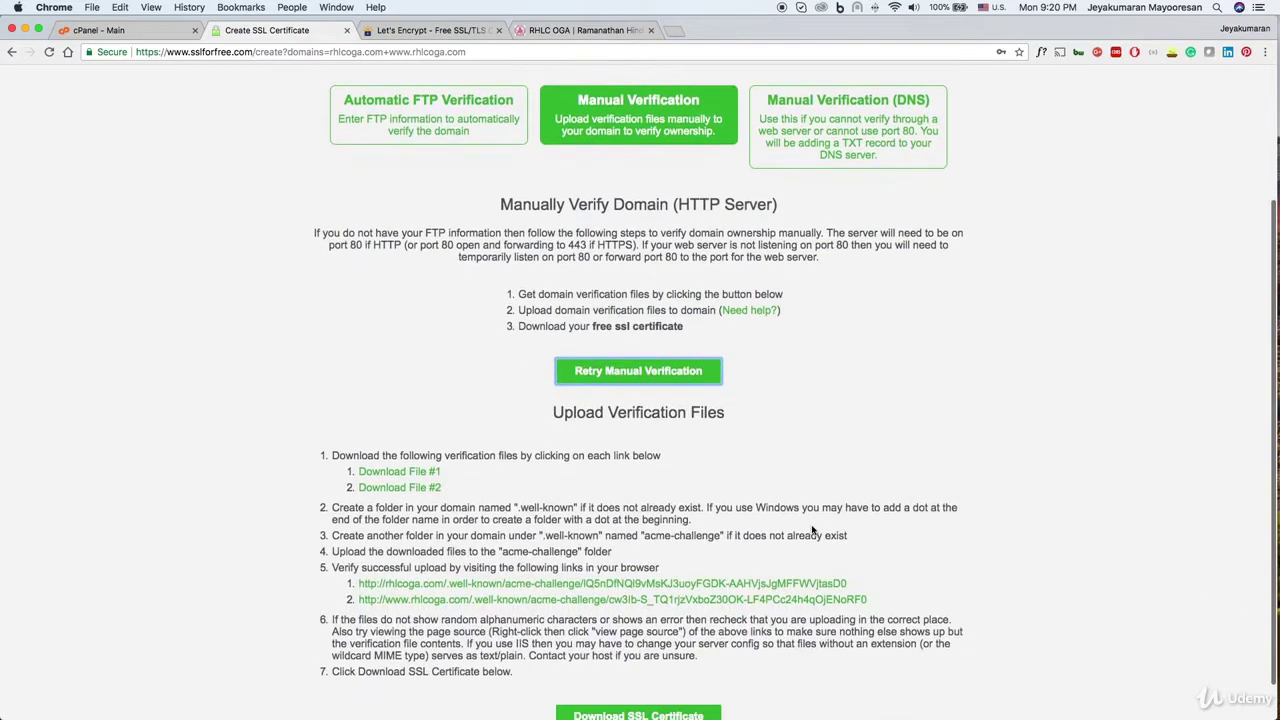
# Step: Save verification file #1 under its suggested name in the rhlc folder on the Desktop
pyautogui.rightClick(418, 476)
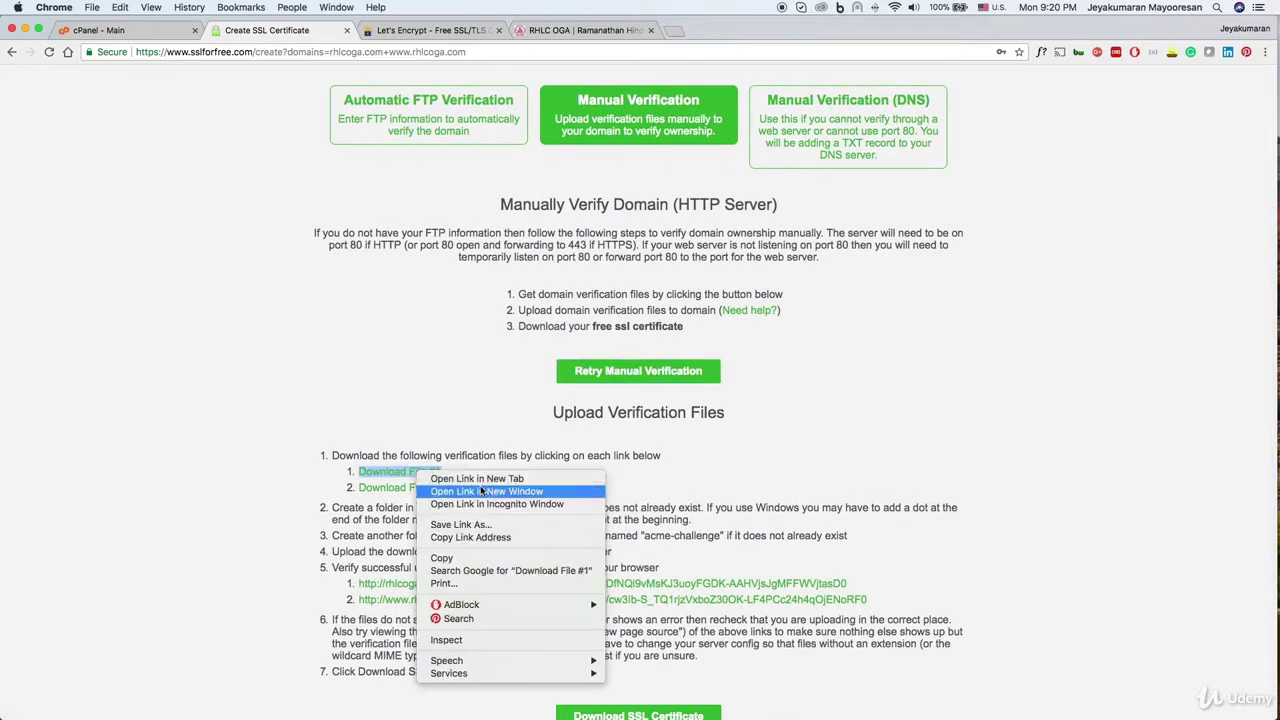
pyautogui.click(497, 524)
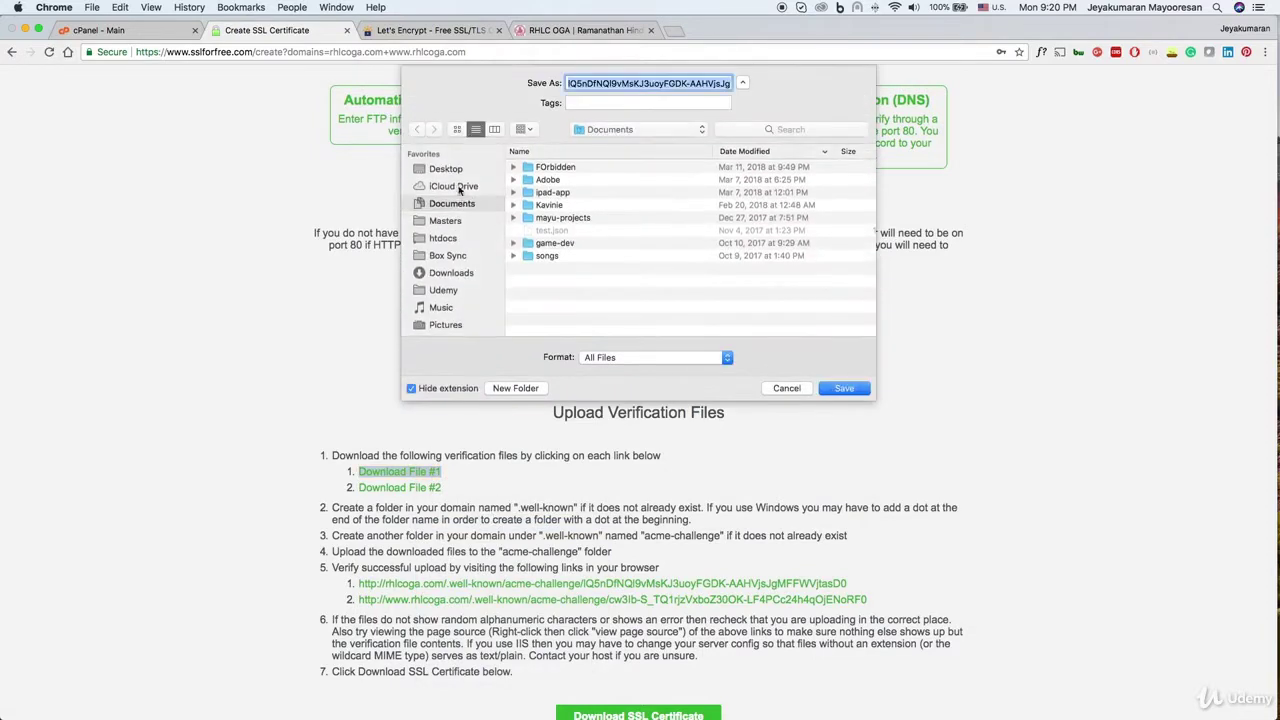
pyautogui.click(452, 169)
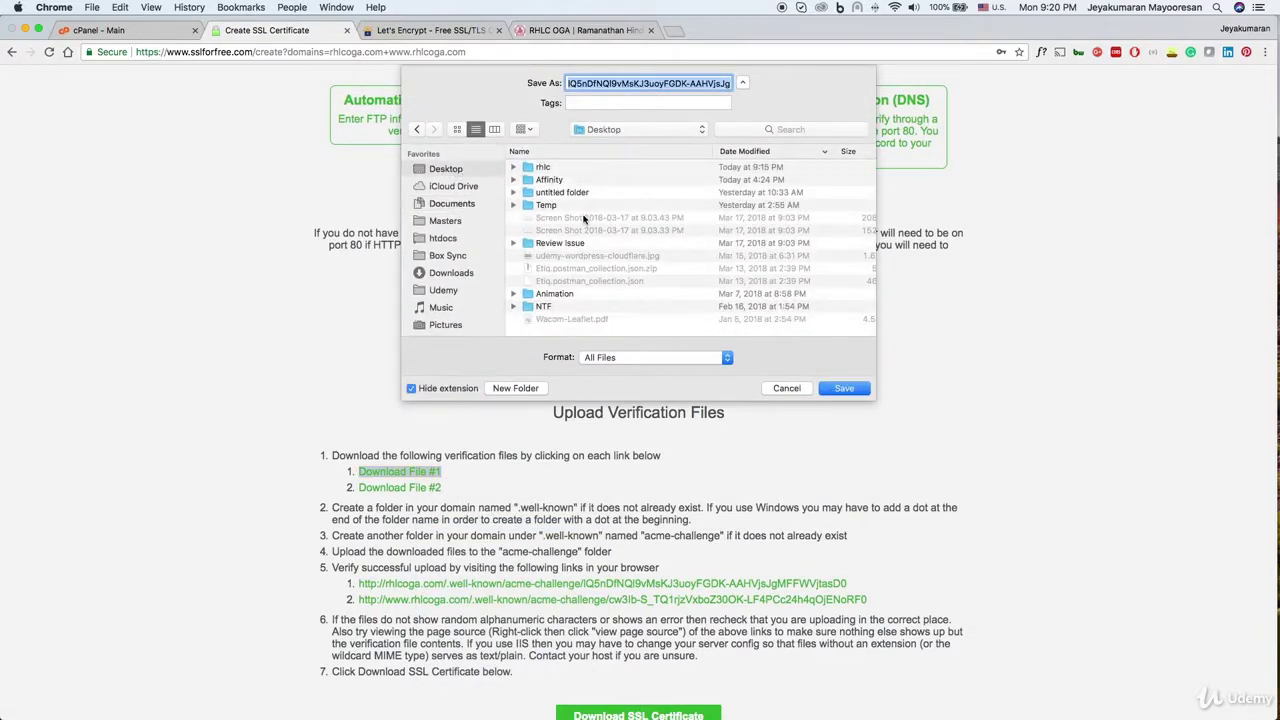
pyautogui.doubleClick(672, 168)
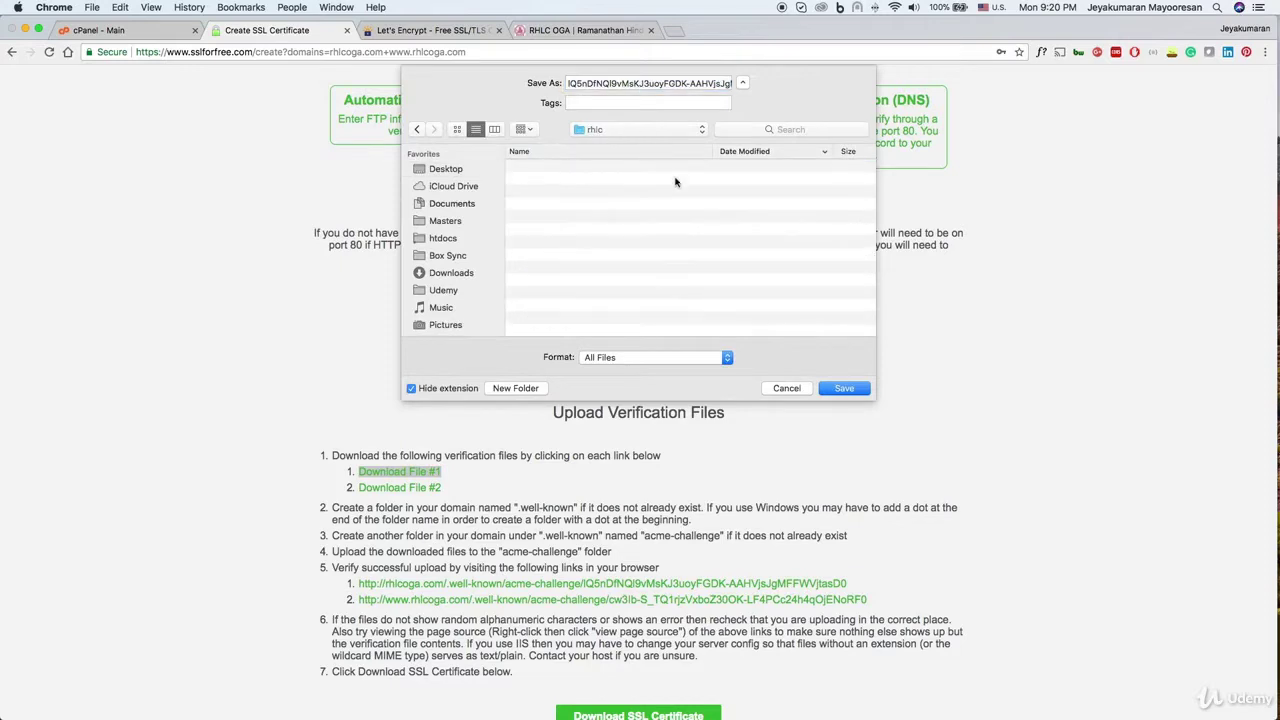
pyautogui.click(844, 388)
# Step: Save verification file #2 under its suggested name in the same rhlc folder
pyautogui.rightClick(409, 490)
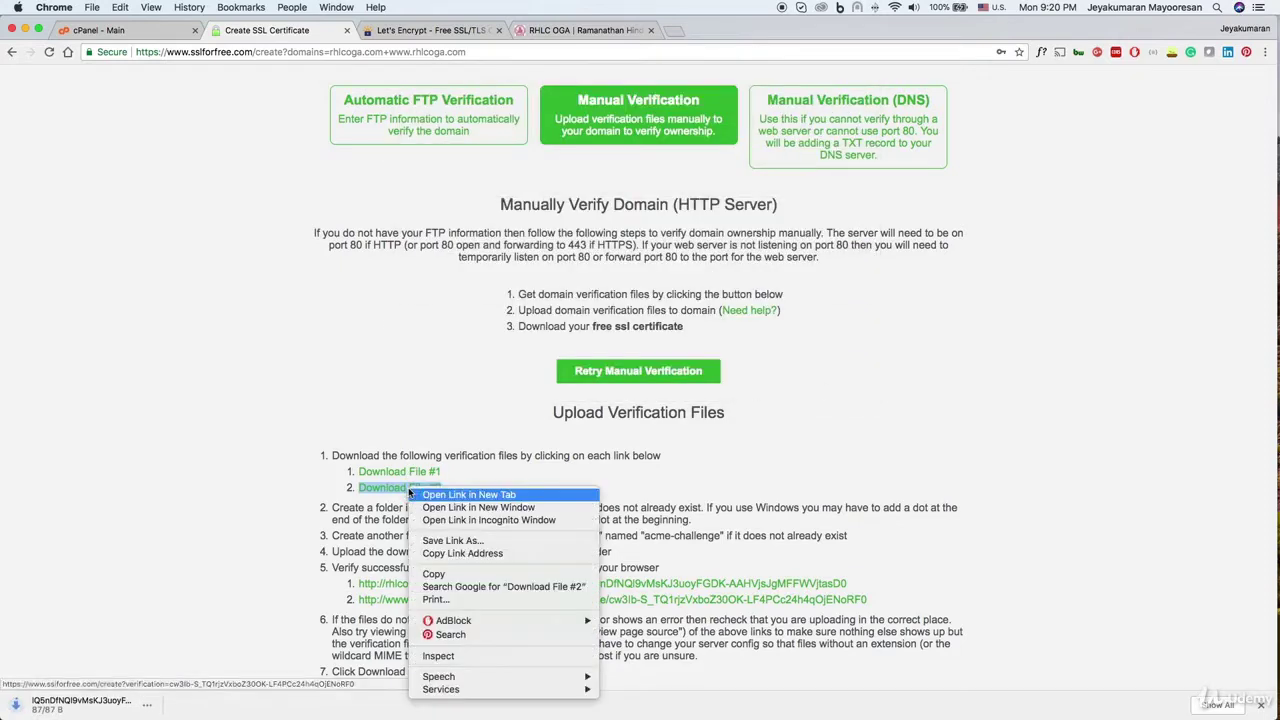
pyautogui.click(492, 541)
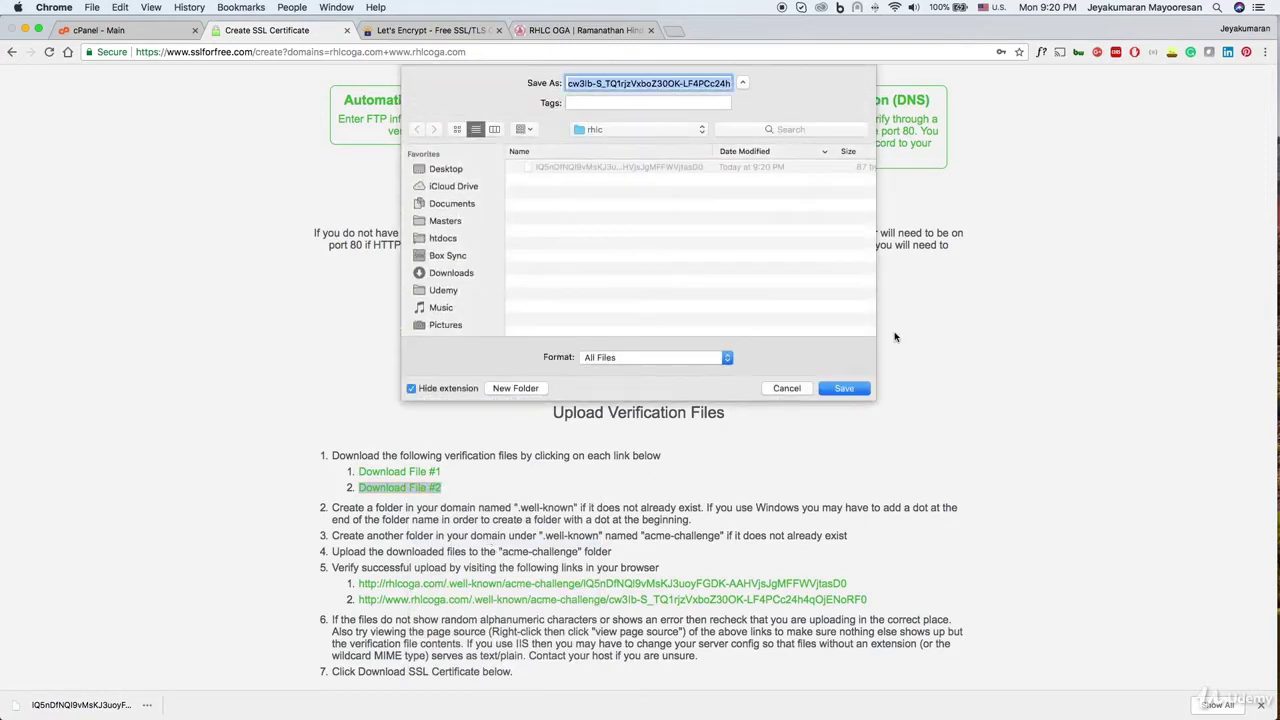
pyautogui.click(850, 387)
pyautogui.scroll(-3, 854, 395)
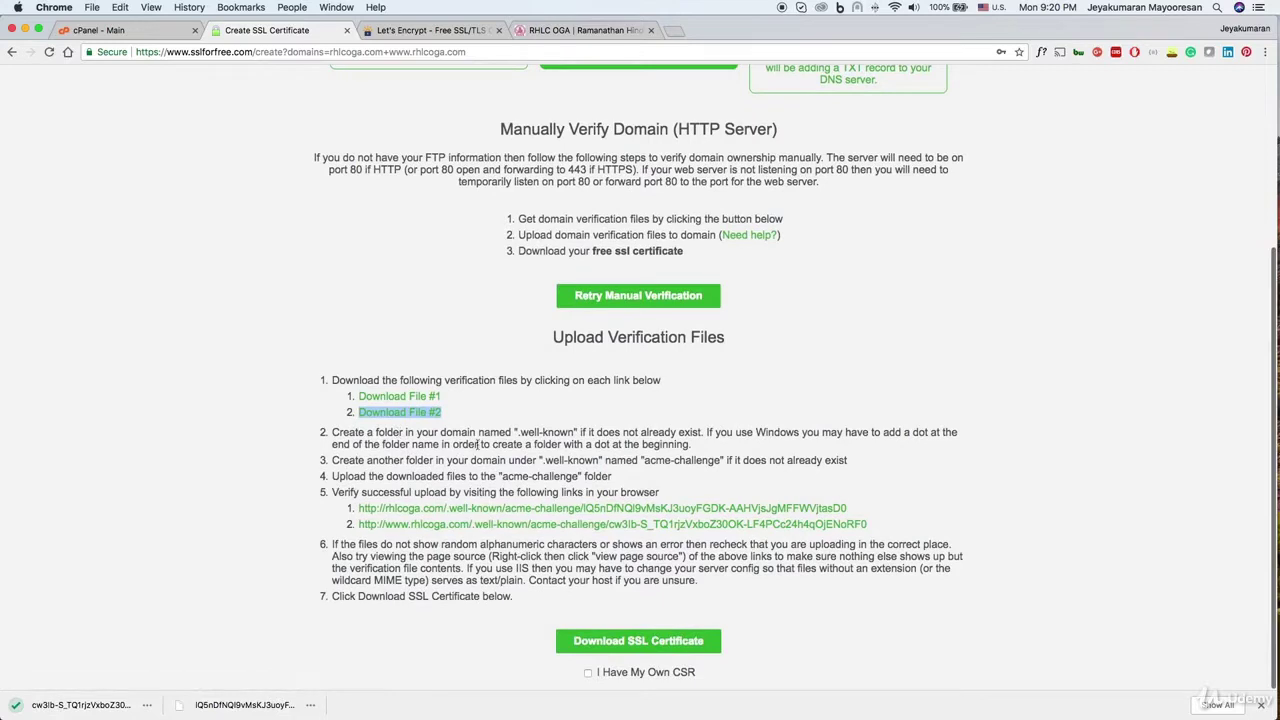
# Step: Switch to the cPanel main page, search for "file" and open File Manager
pyautogui.moveTo(518, 432); pyautogui.dragTo(576, 432)
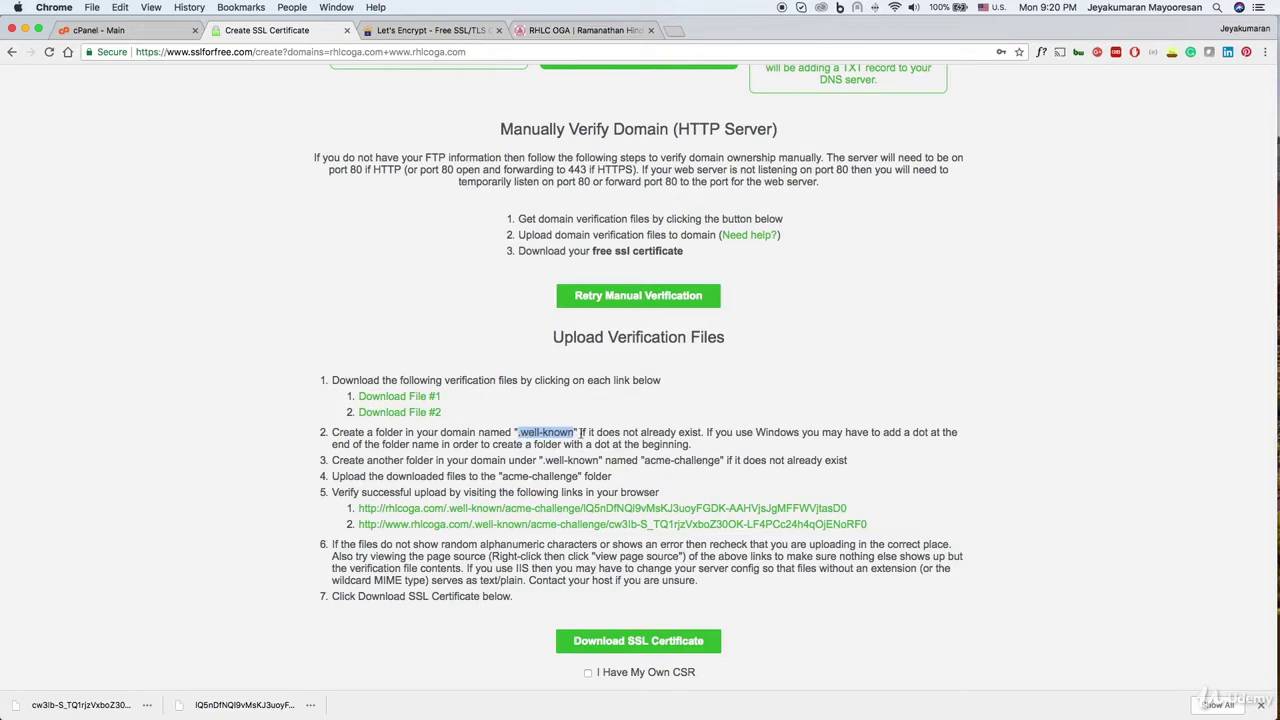
pyautogui.click(100, 30)
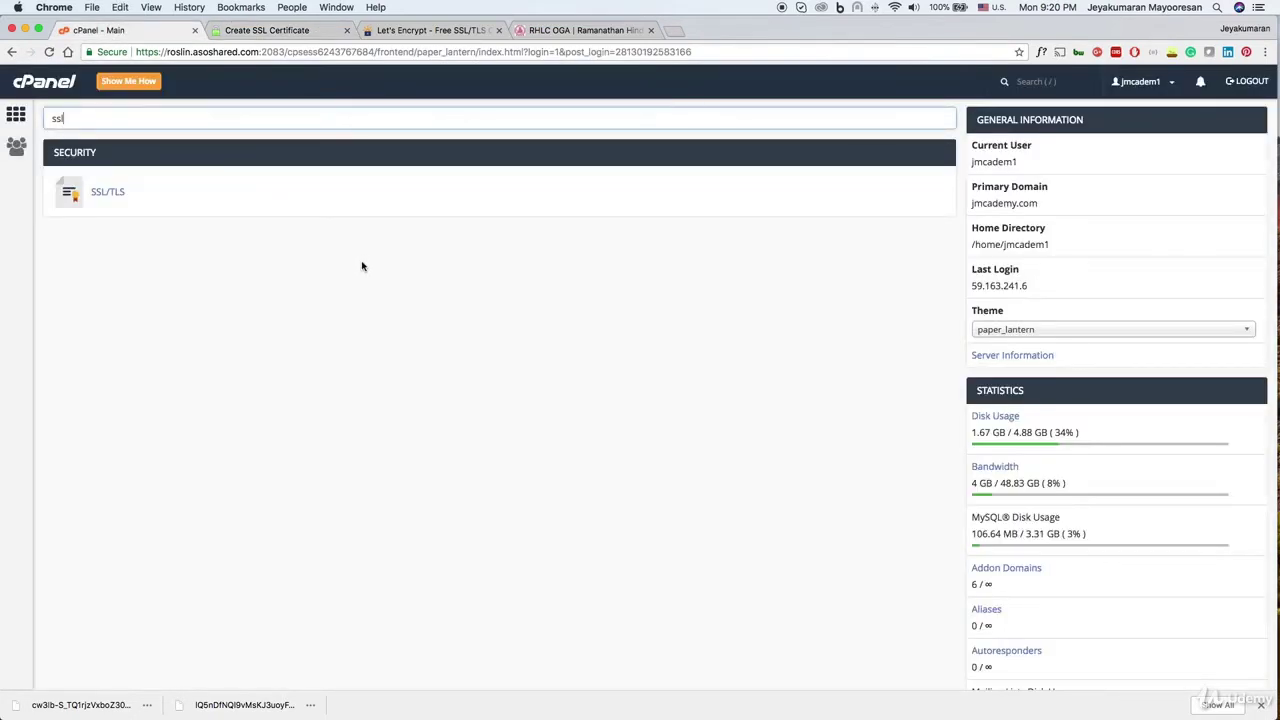
pyautogui.press('BackSpace')
pyautogui.press('BackSpace')
pyautogui.press('BackSpace')
pyautogui.write('file')
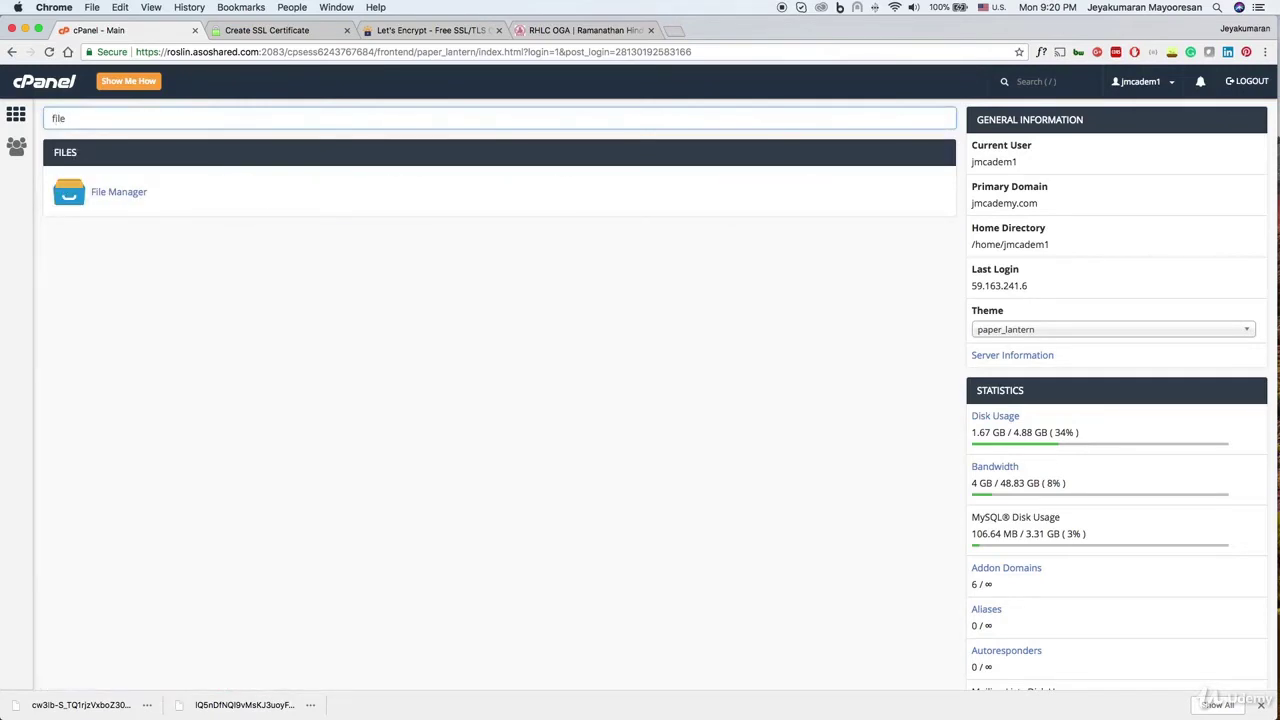
pyautogui.click(110, 192)
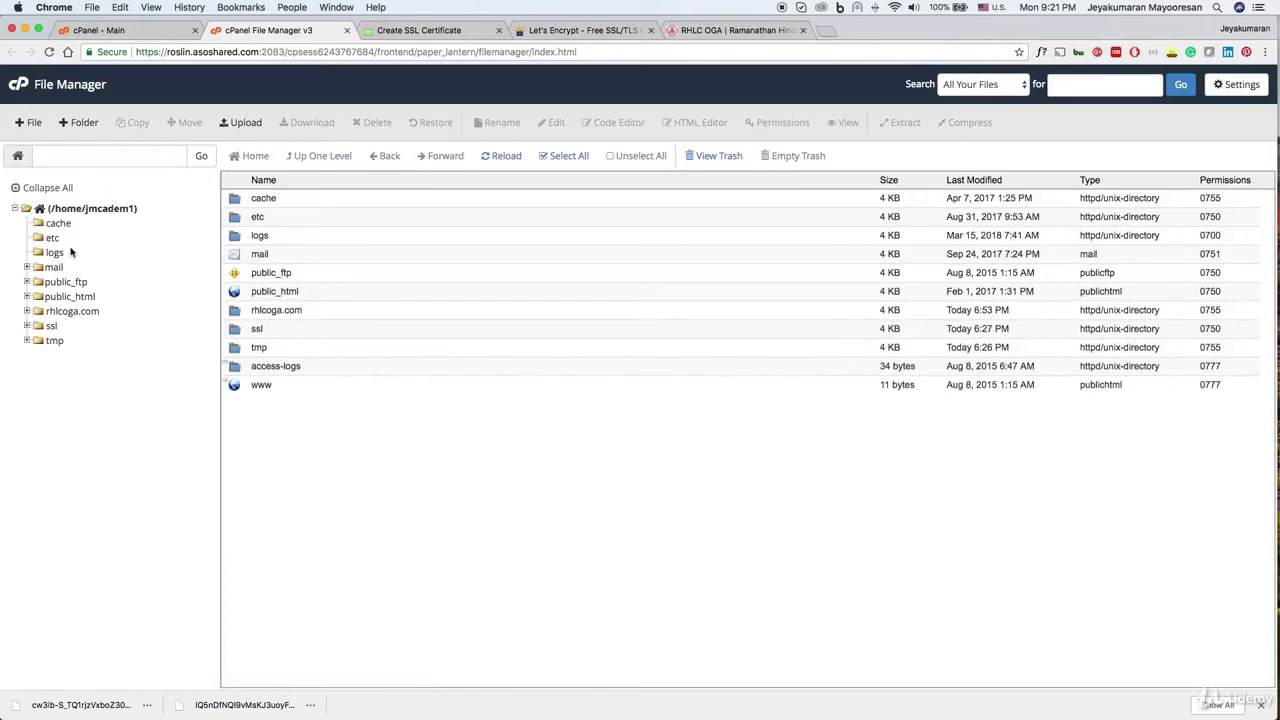
# Step: Create a new folder named .well-known inside the rhlcoga.com directory
pyautogui.click(48, 311)
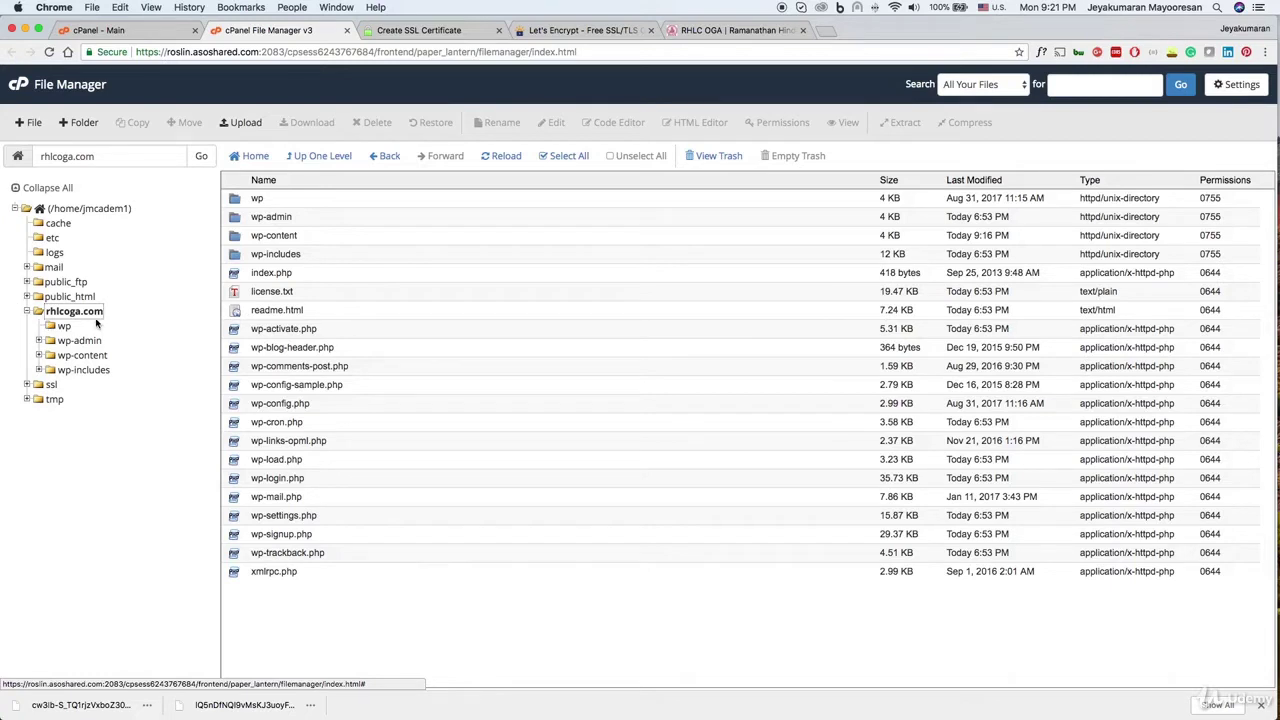
pyautogui.click(27, 296)
pyautogui.click(27, 296)
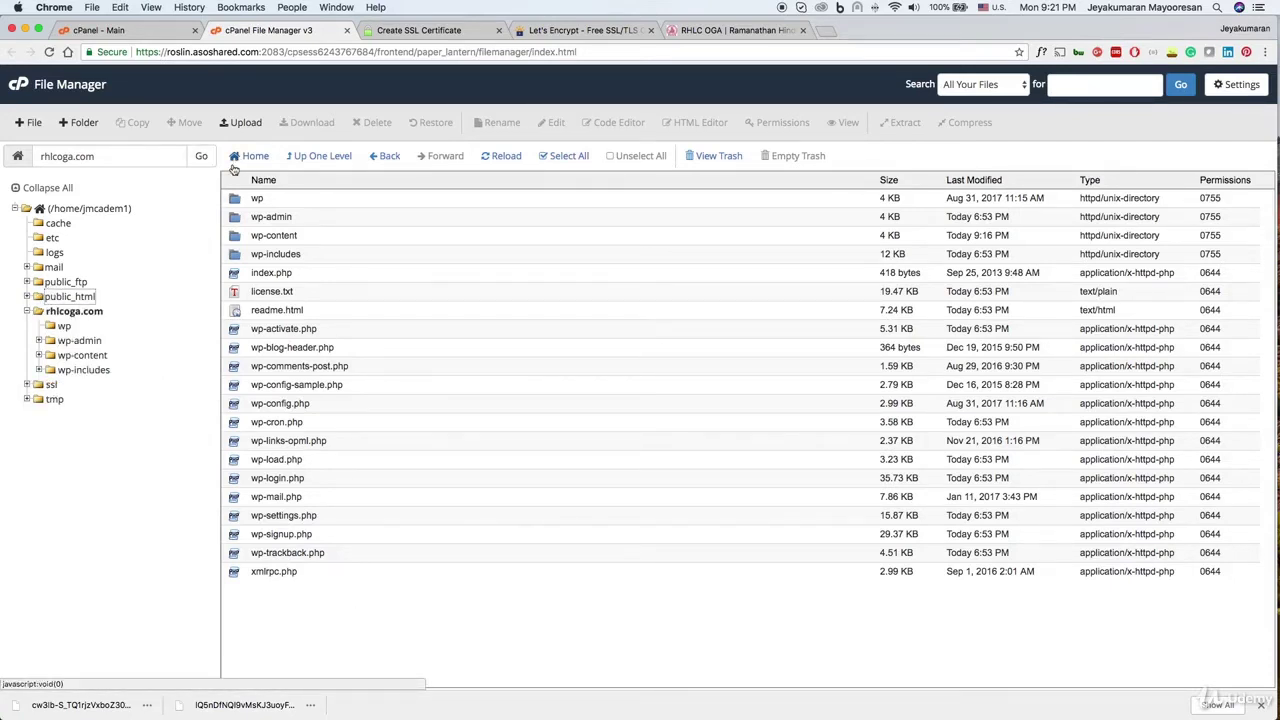
pyautogui.click(76, 124)
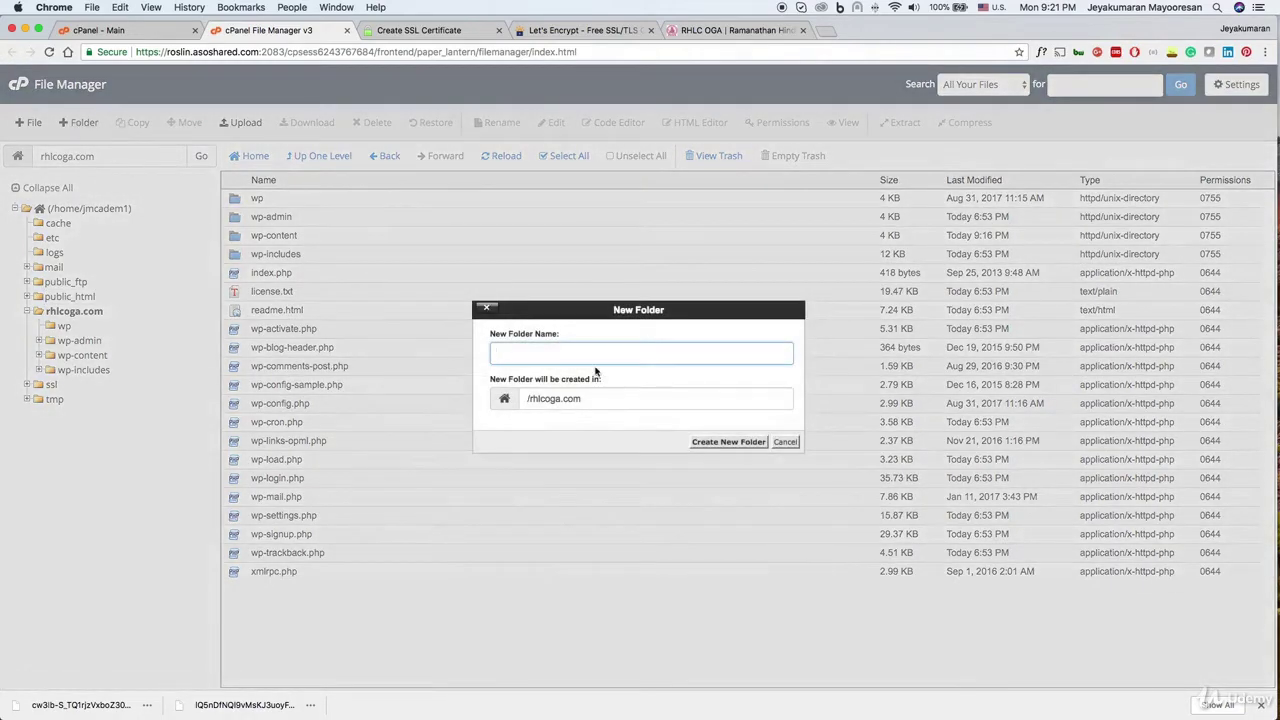
pyautogui.press('Down')
pyautogui.click(594, 372)
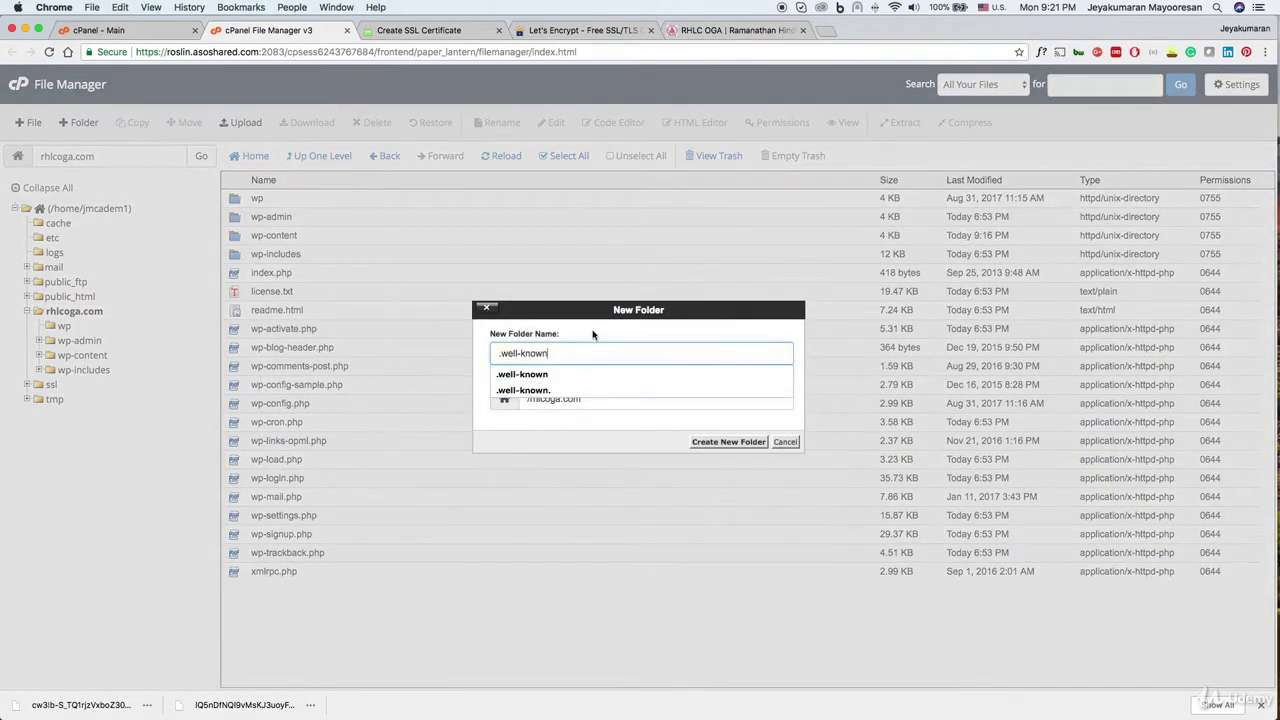
pyautogui.press('Return')
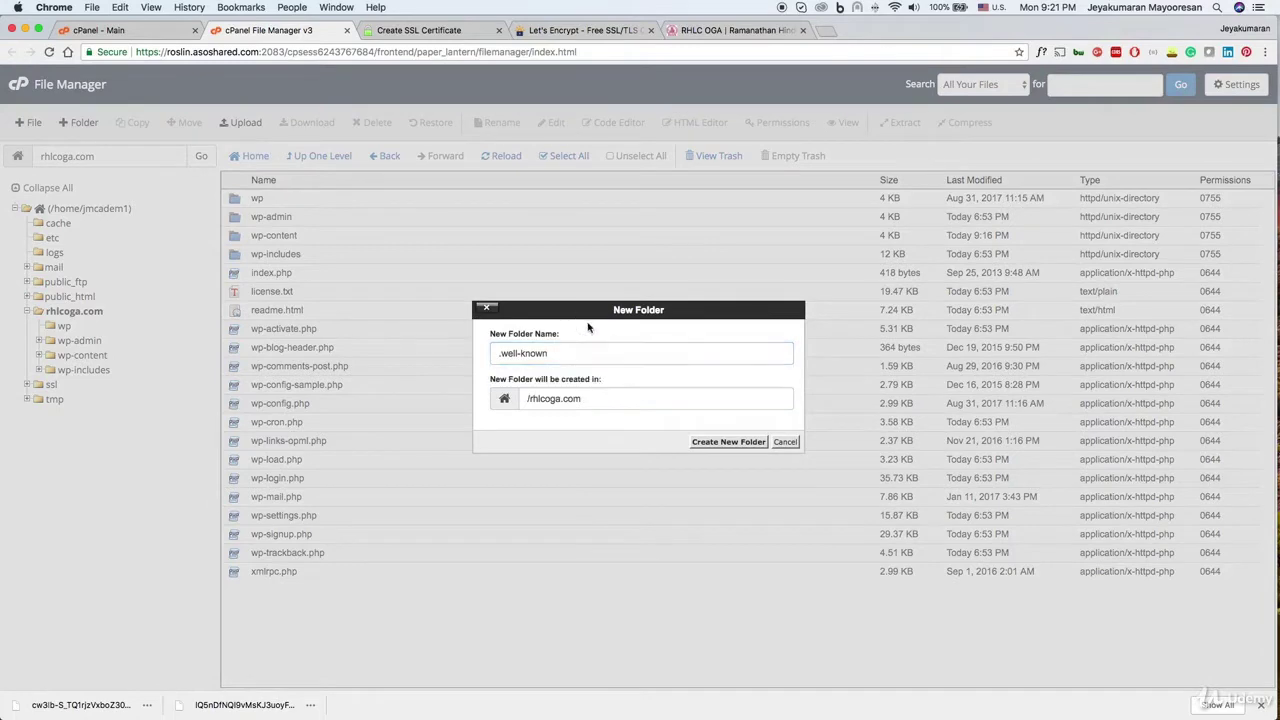
pyautogui.click(753, 447)
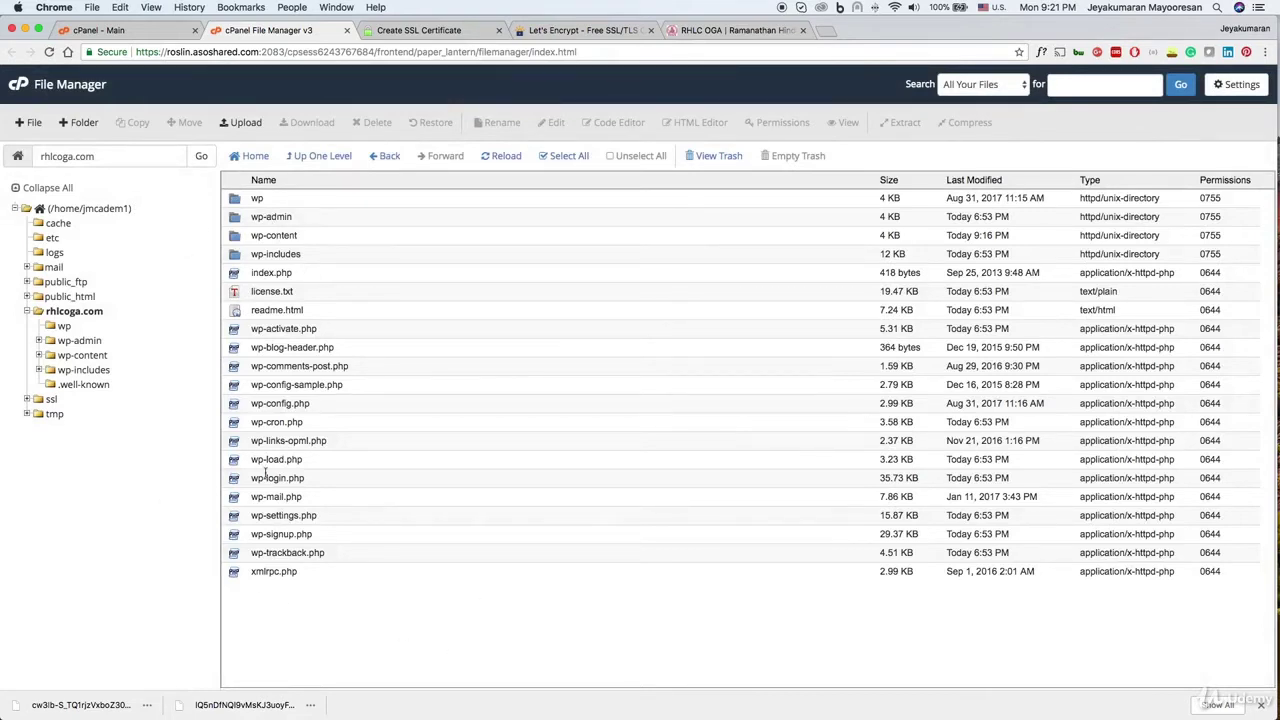
# Step: Go to the path rhlcoga.com/.well-known in File Manager
pyautogui.click(125, 157)
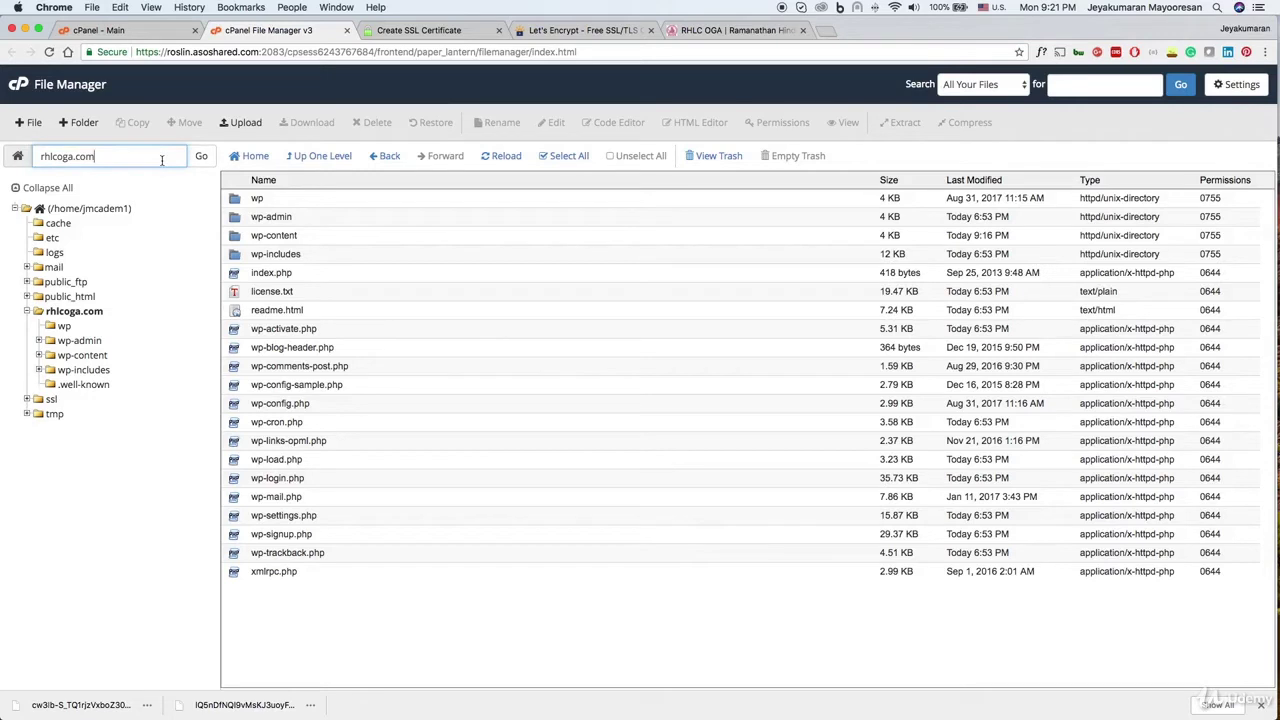
pyautogui.write('/.well-known')
pyautogui.click(202, 158)
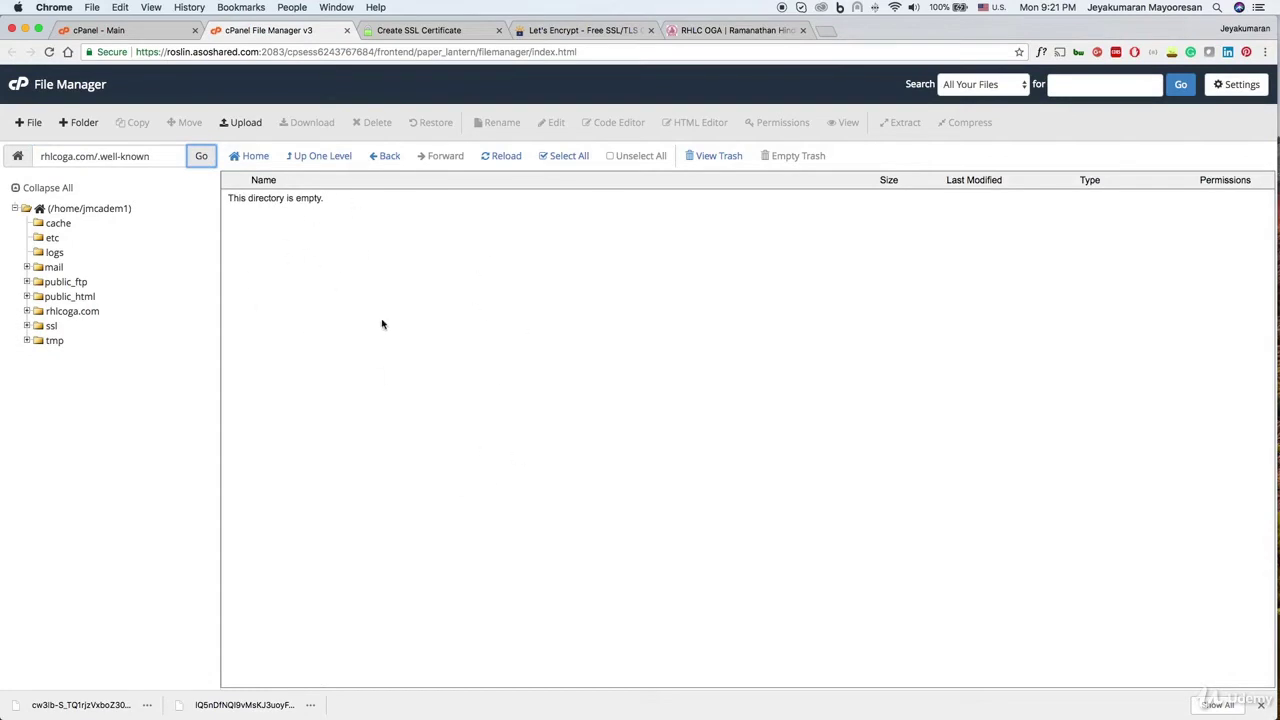
# Step: Create a folder named acme-challenge inside .well-known, using the name from the SSL For Free instructions, and open the new folder
pyautogui.click(428, 33)
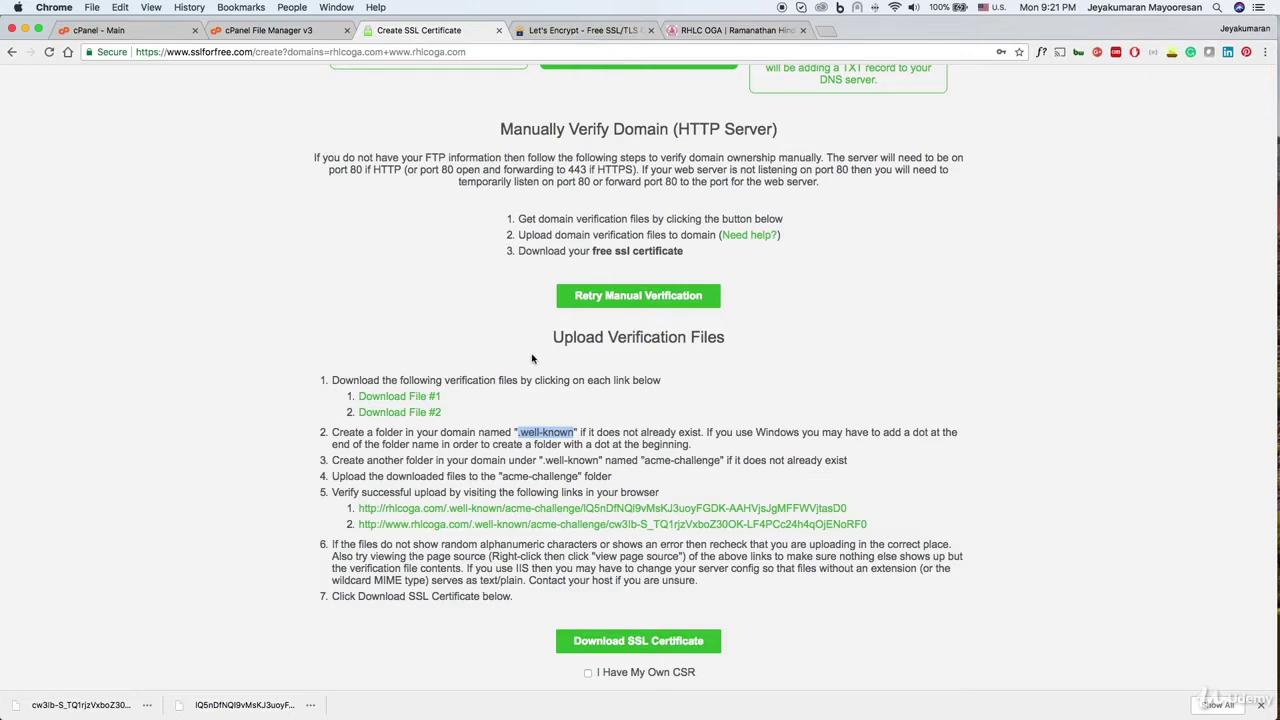
pyautogui.click(389, 459)
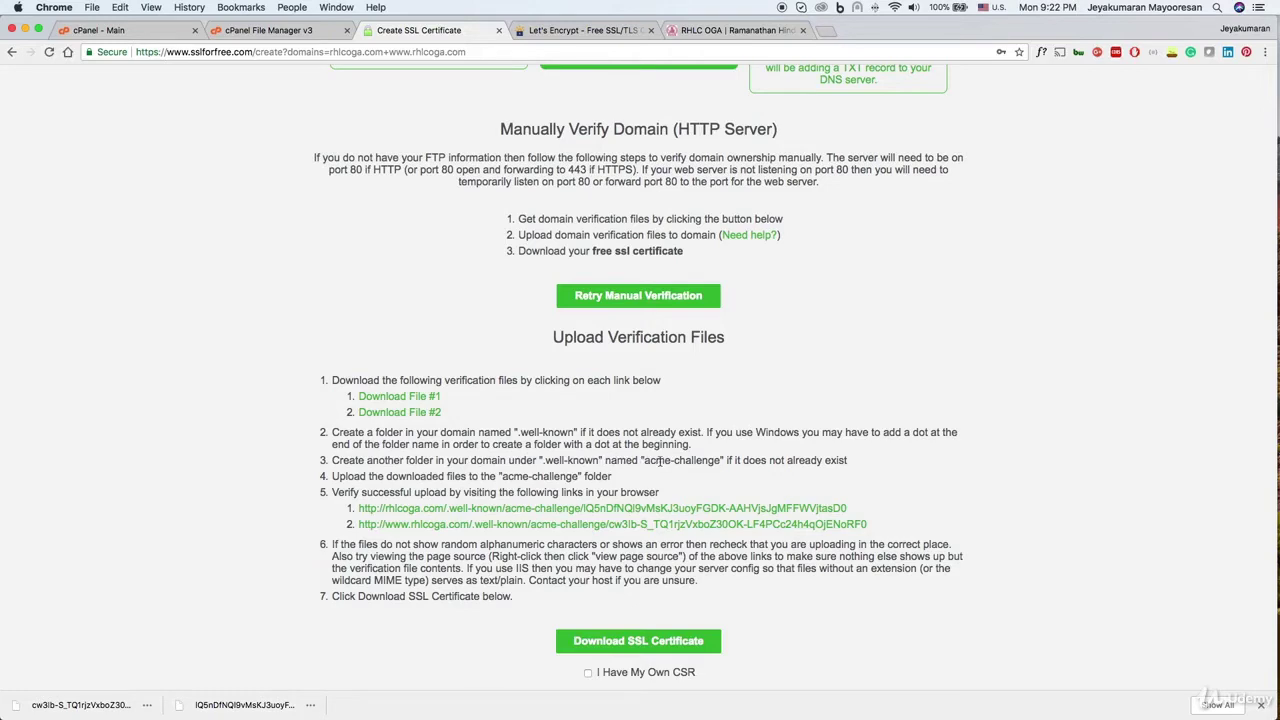
pyautogui.moveTo(641, 462); pyautogui.dragTo(721, 461)
pyautogui.press('super+c')
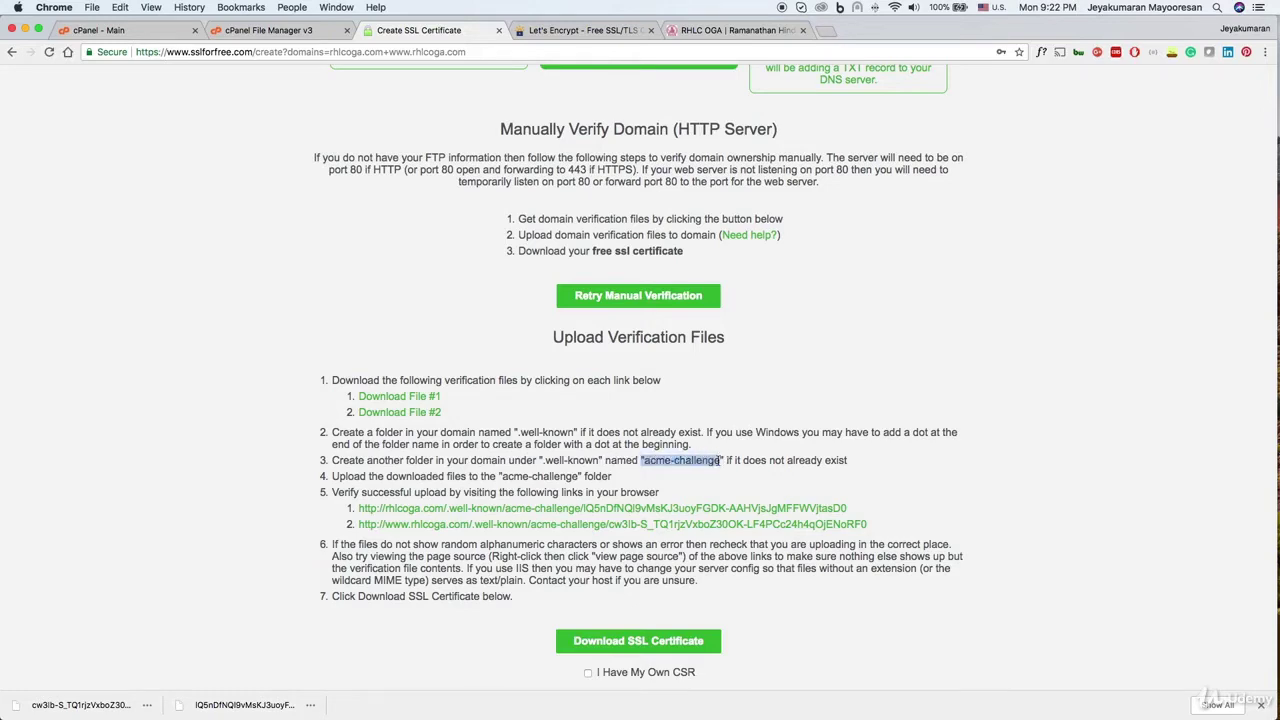
pyautogui.click(252, 32)
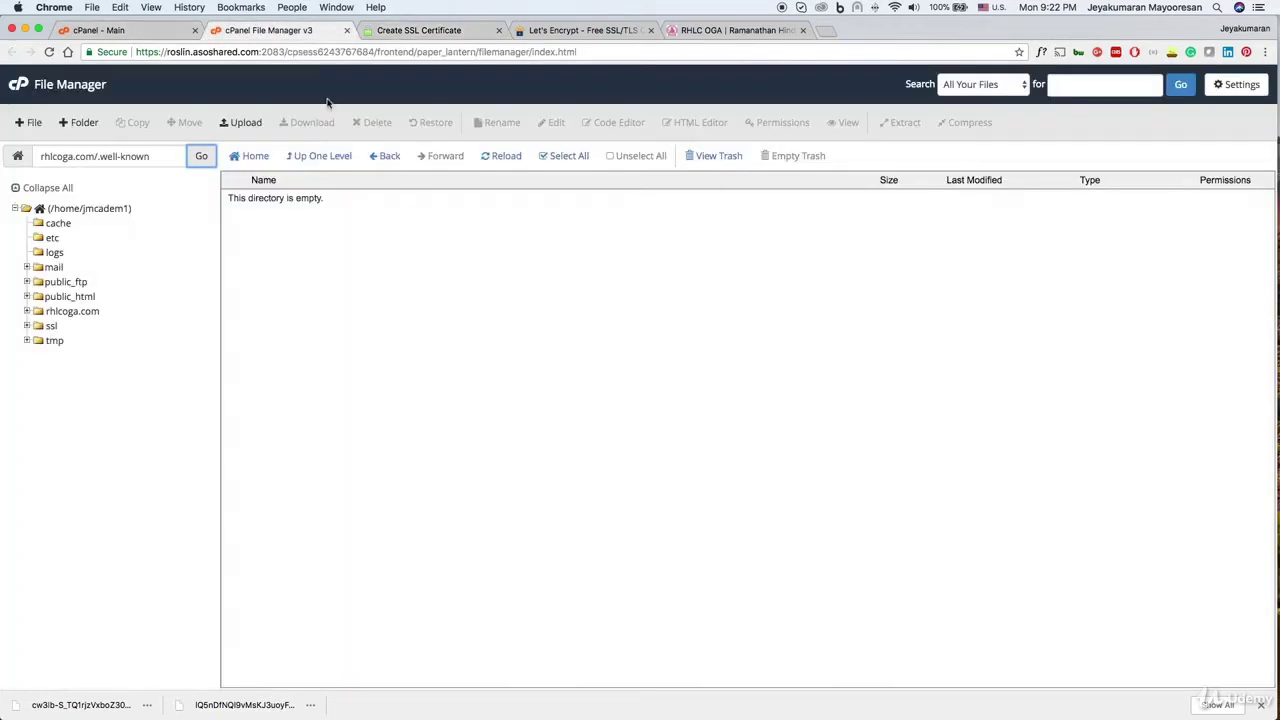
pyautogui.click(86, 122)
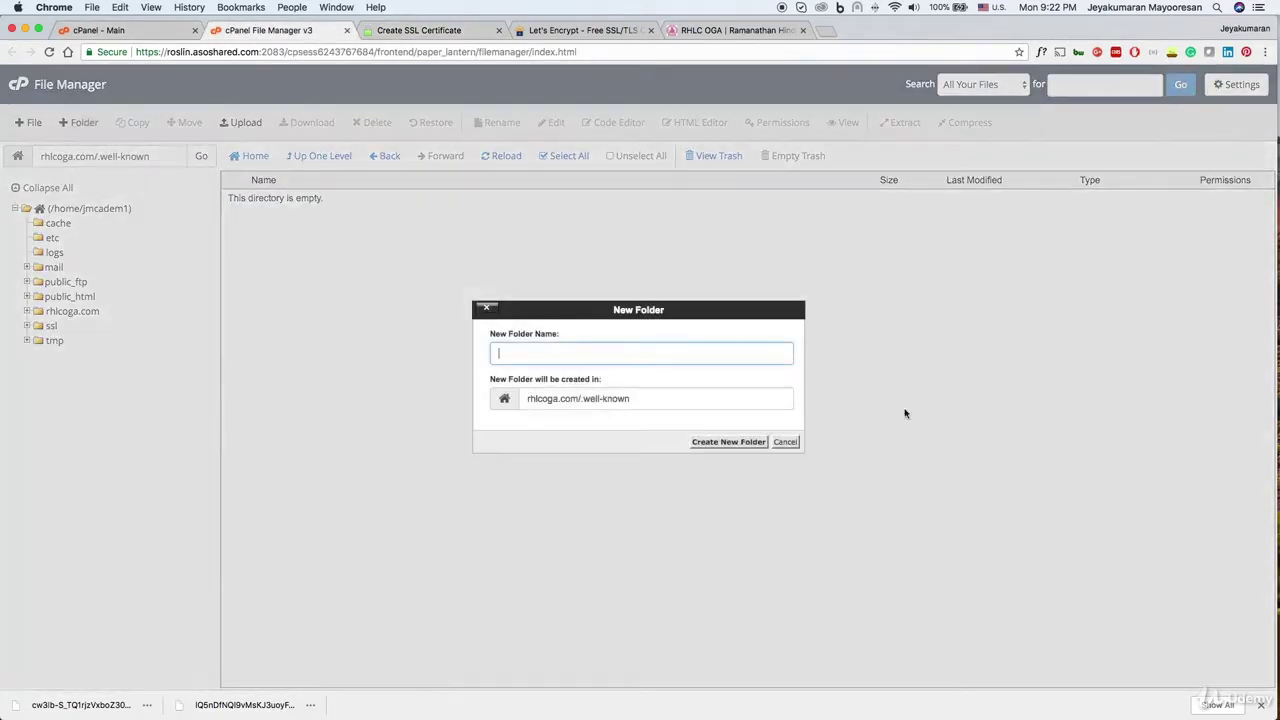
pyautogui.press('super+v')
pyautogui.press('BackSpace')
pyautogui.click(761, 448)
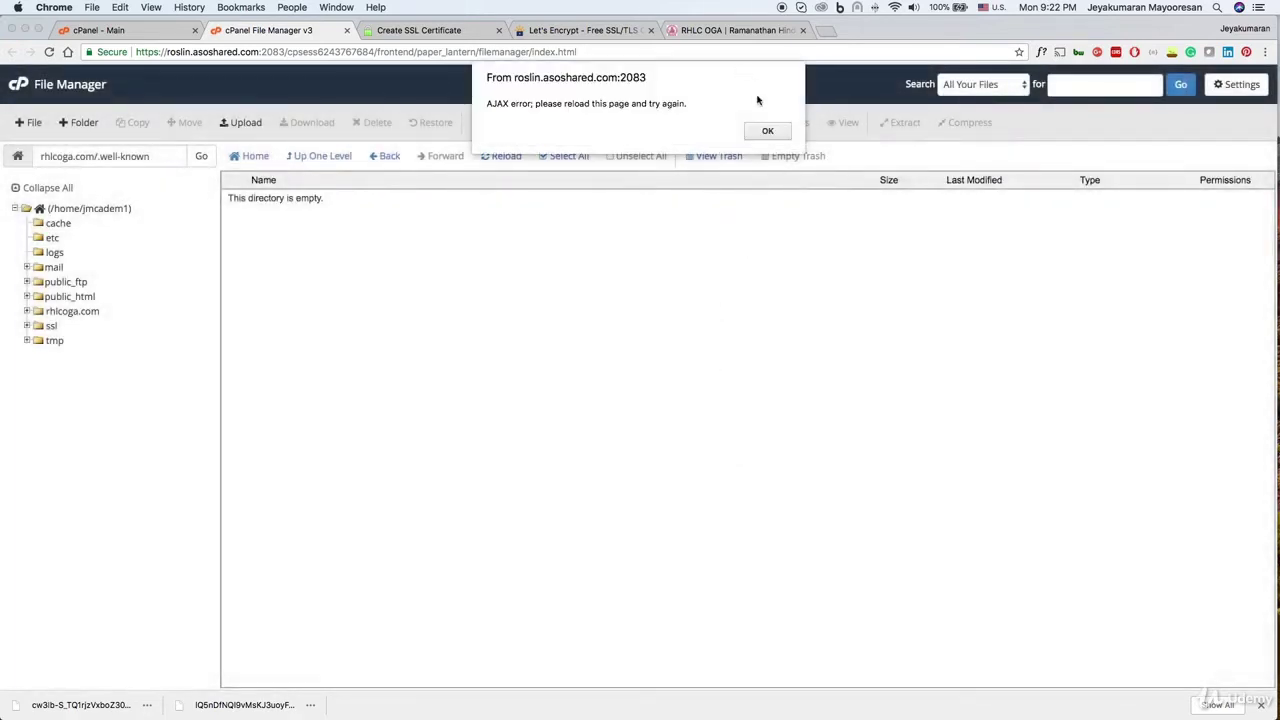
pyautogui.click(767, 133)
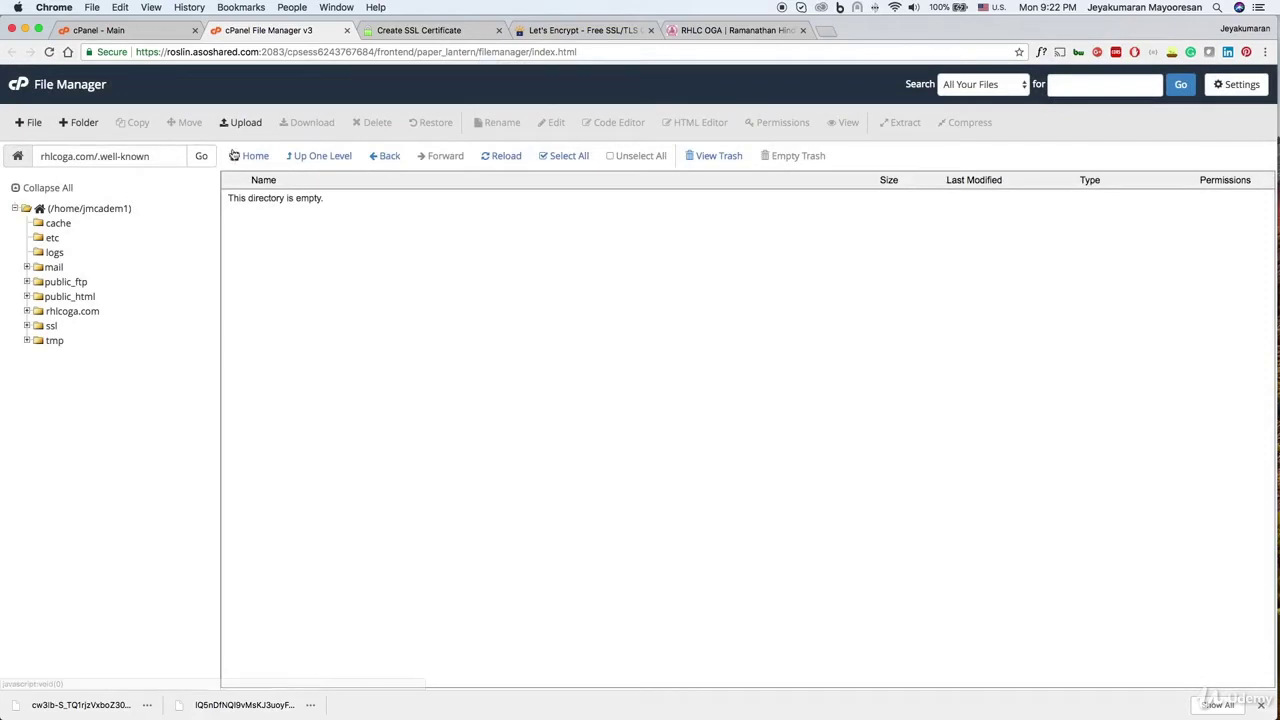
pyautogui.click(201, 156)
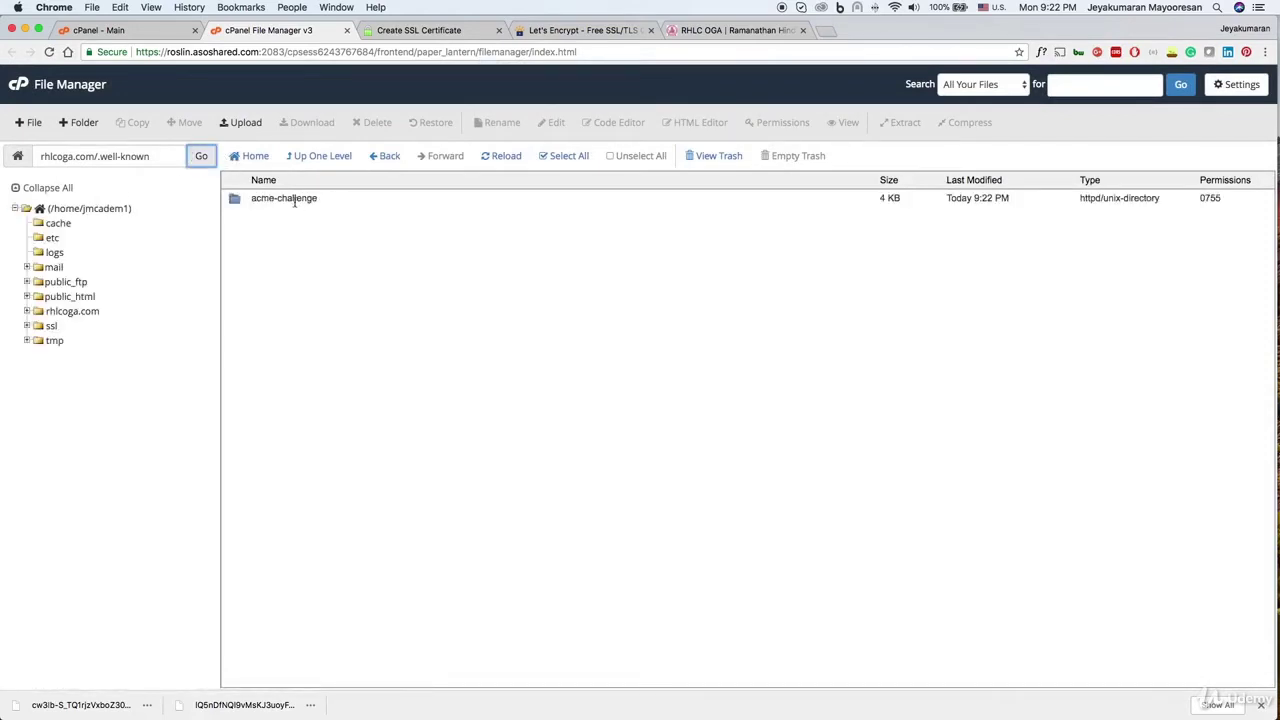
pyautogui.doubleClick(234, 198)
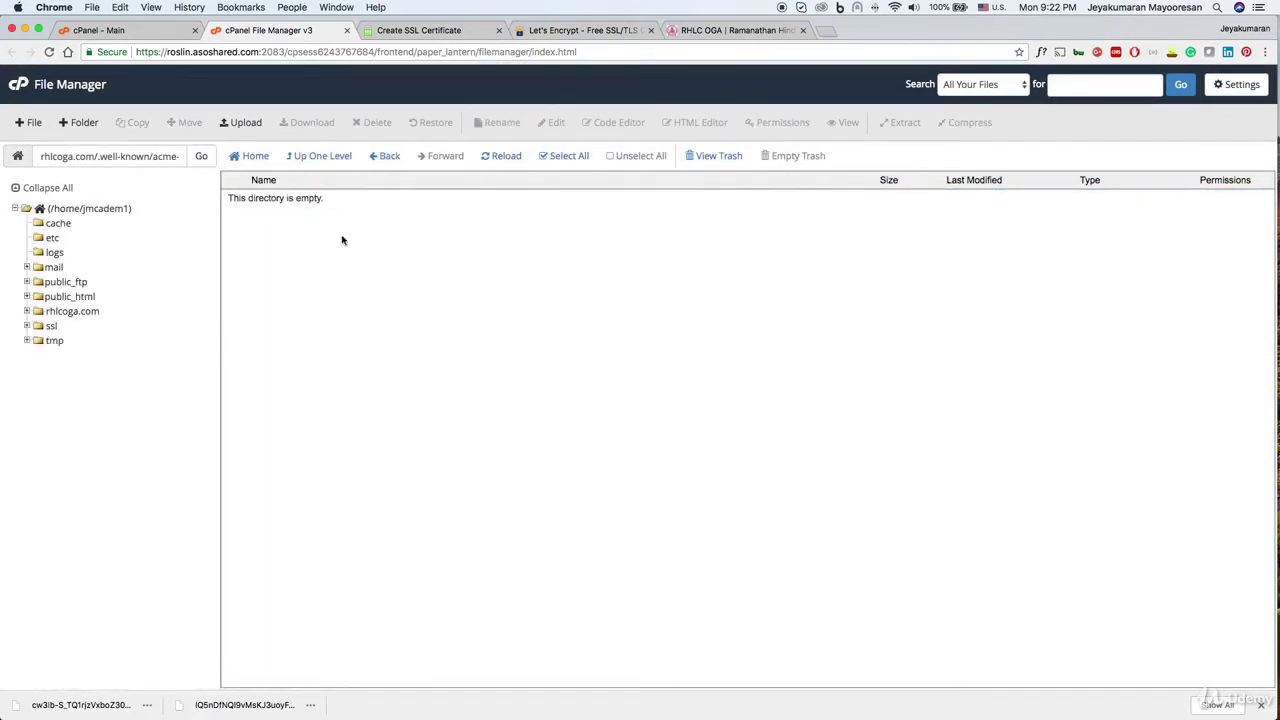
# Step: Check the upload instruction on SSL For Free, and upload the verification file starting with cw3Ib from the Desktop's rhlc folder to acme-challenge
pyautogui.click(432, 31)
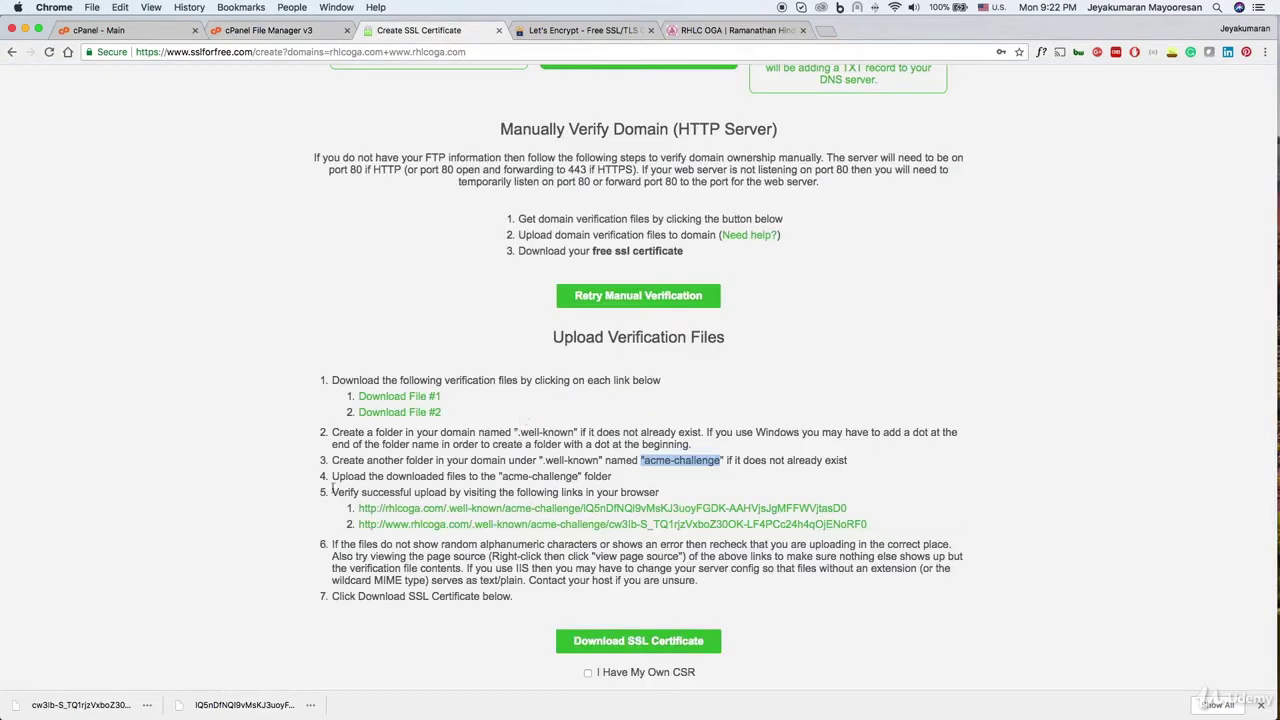
pyautogui.moveTo(335, 478); pyautogui.dragTo(541, 477)
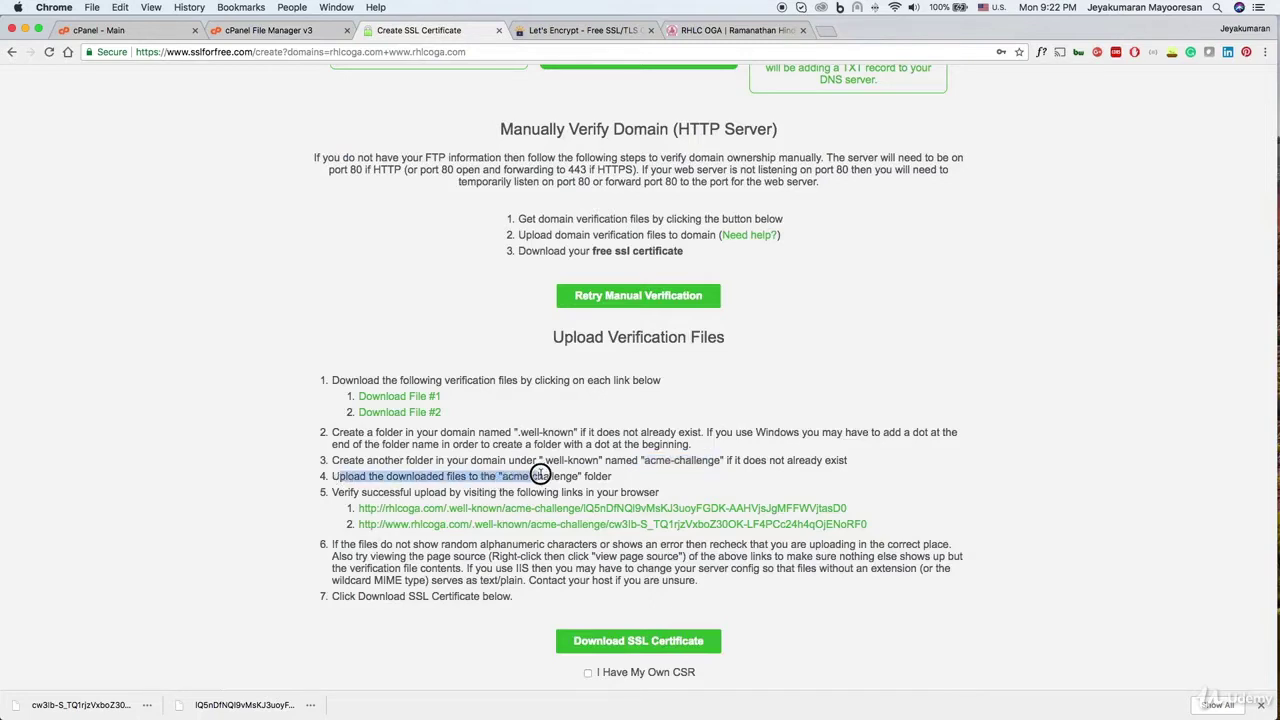
pyautogui.scroll(-1, 541, 477)
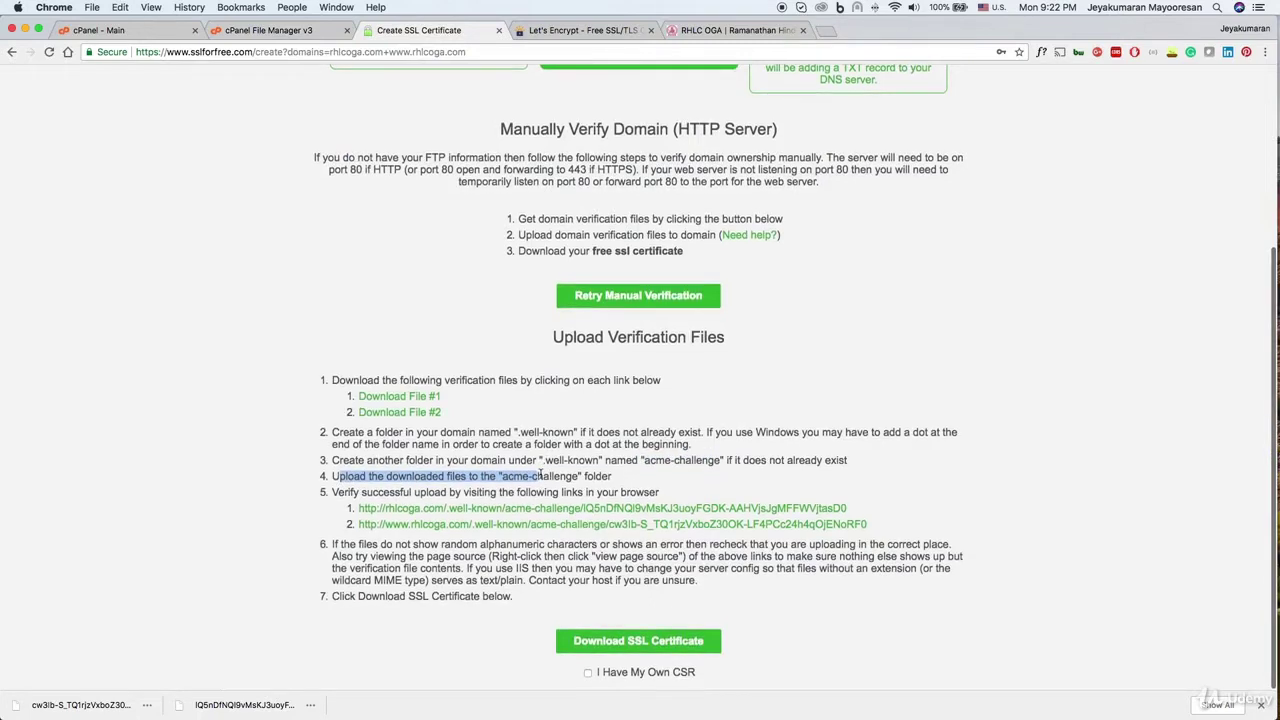
pyautogui.click(272, 30)
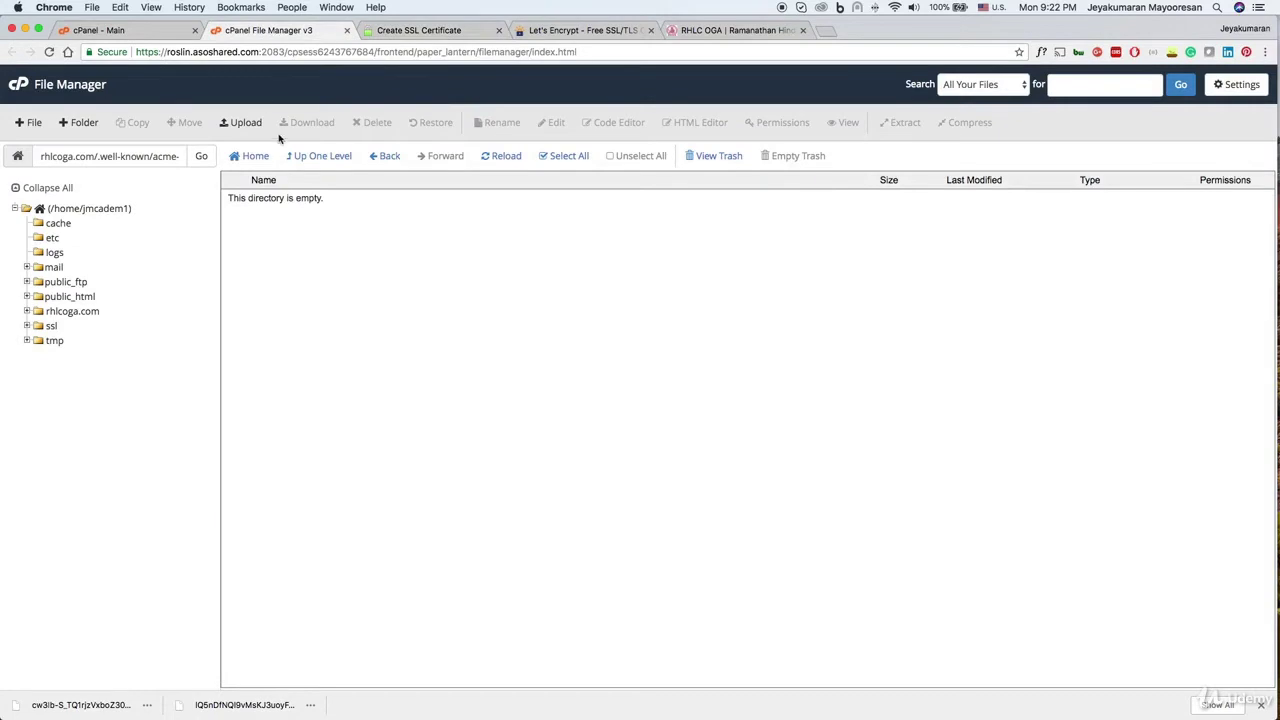
pyautogui.click(246, 131)
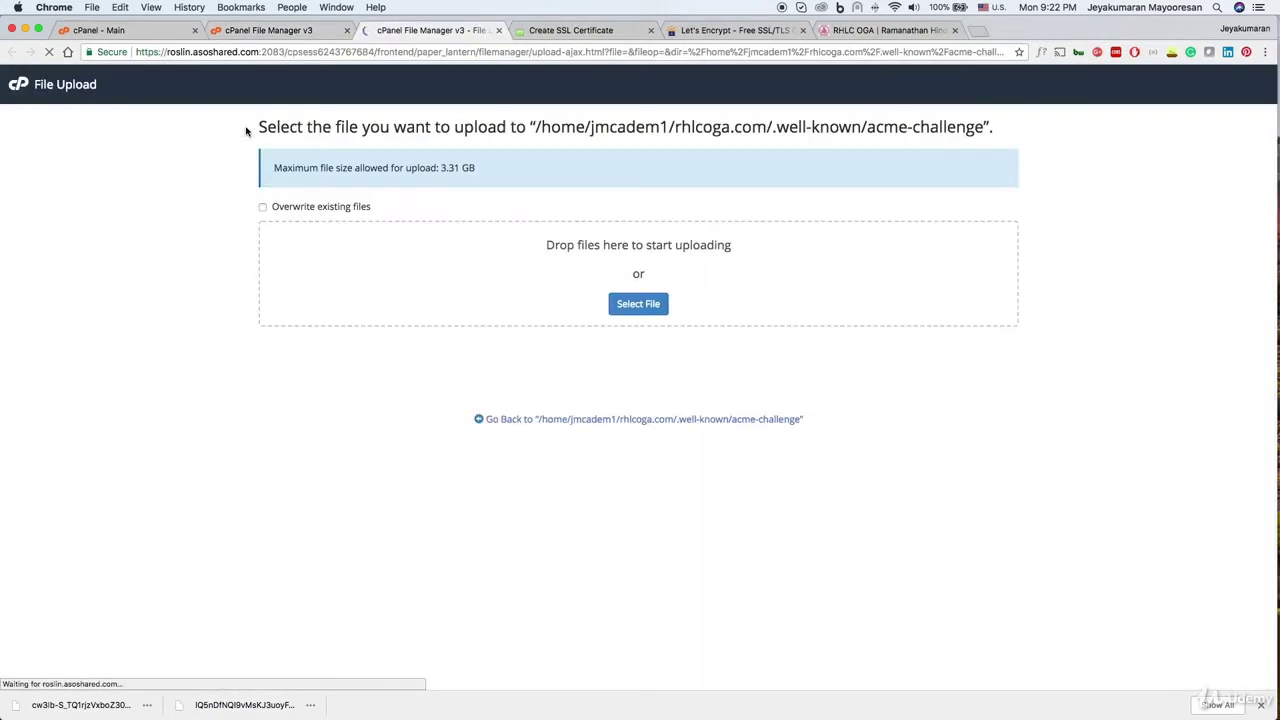
pyautogui.click(645, 307)
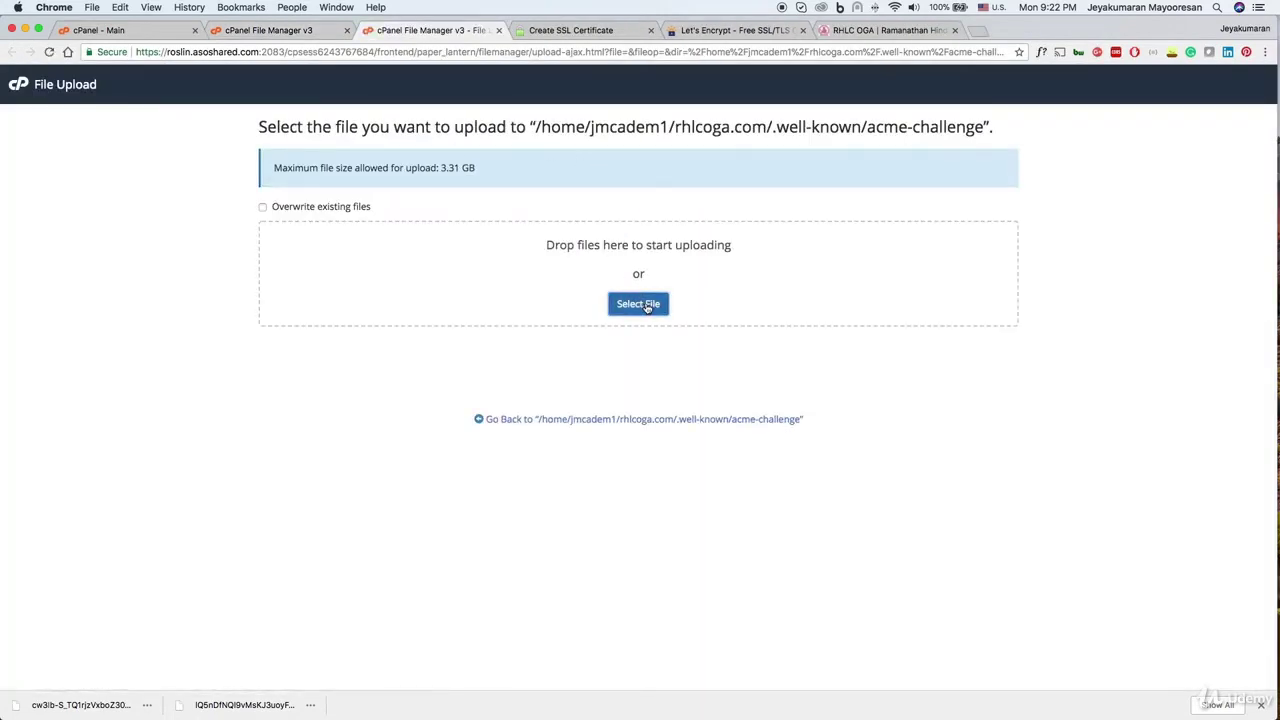
pyautogui.click(261, 167)
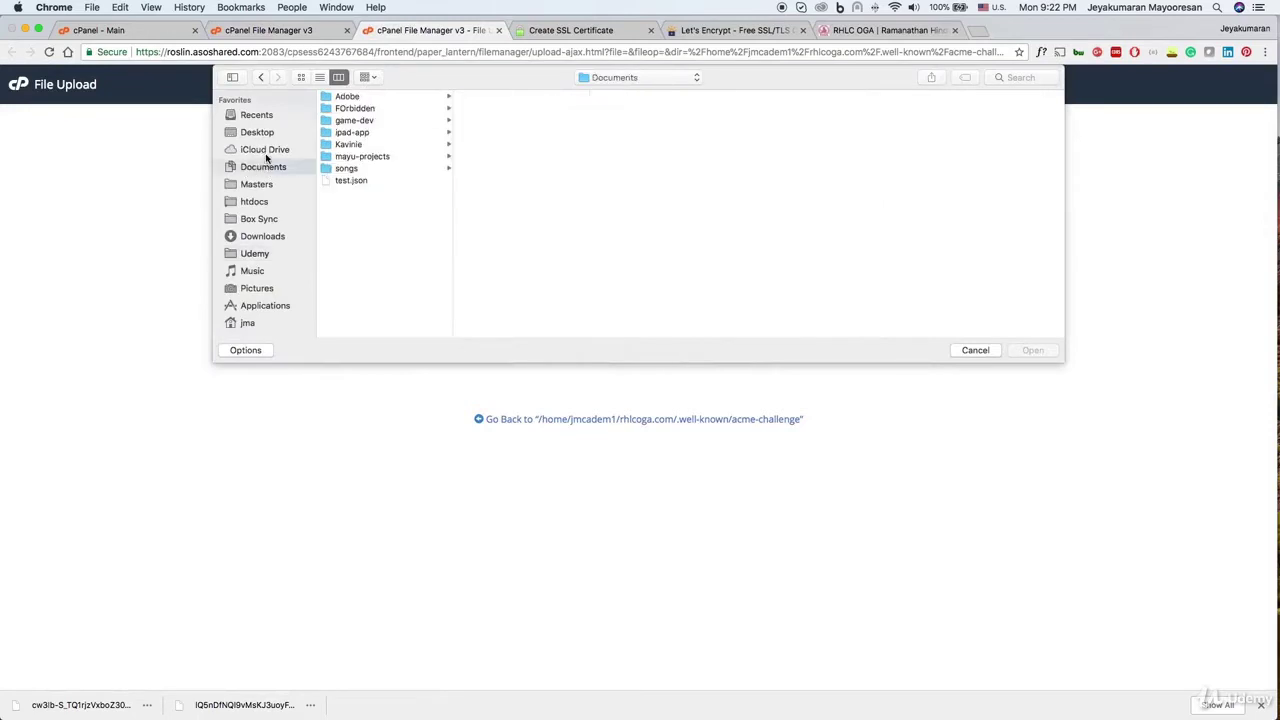
pyautogui.click(265, 149)
pyautogui.click(257, 133)
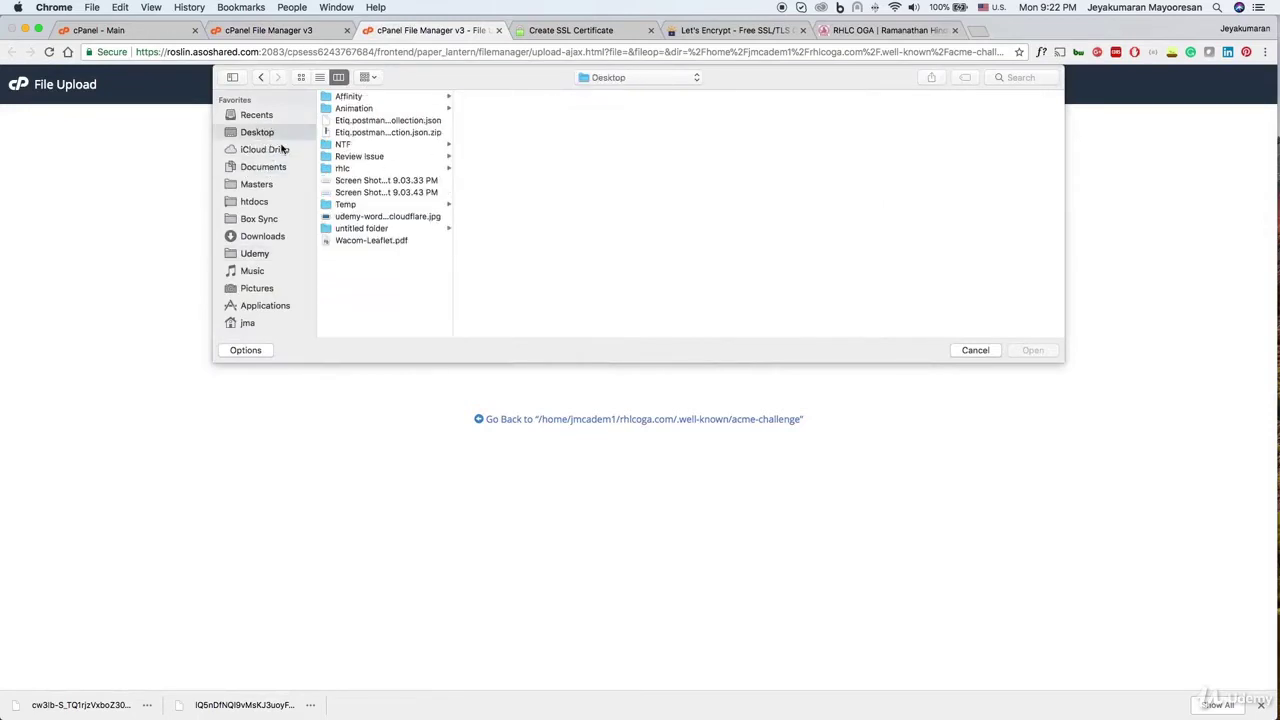
pyautogui.click(358, 170)
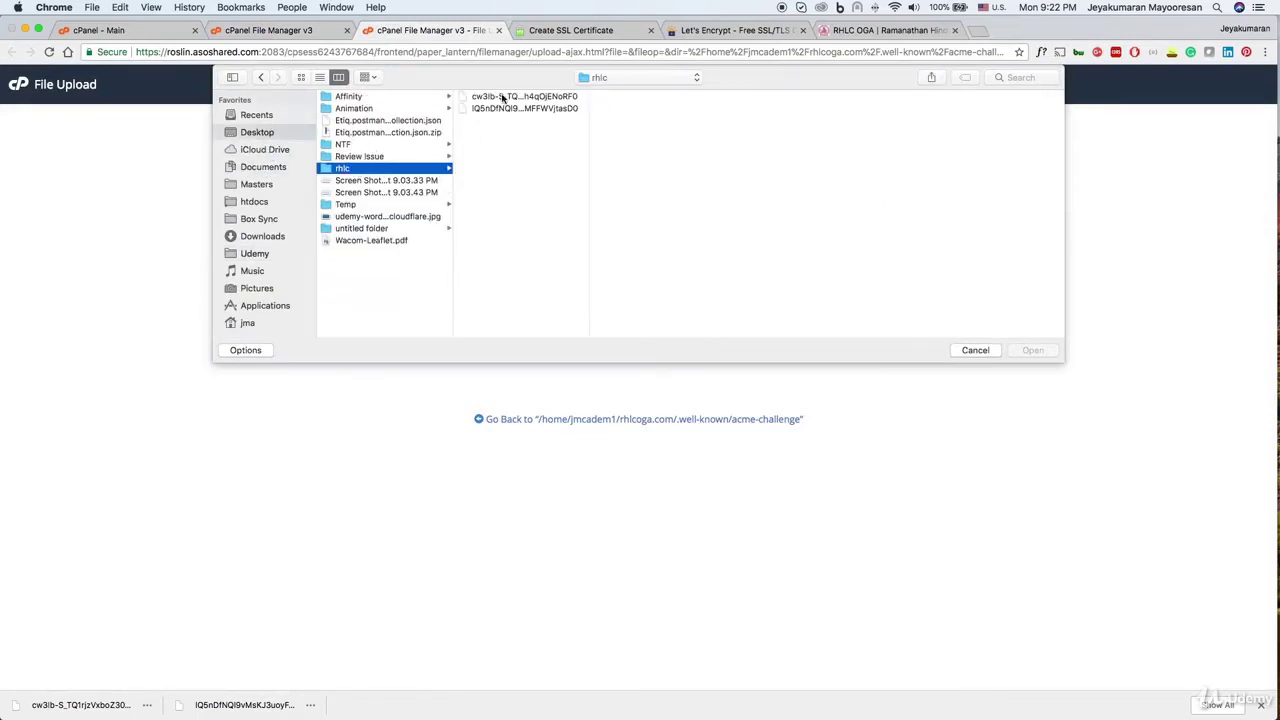
pyautogui.doubleClick(502, 97)
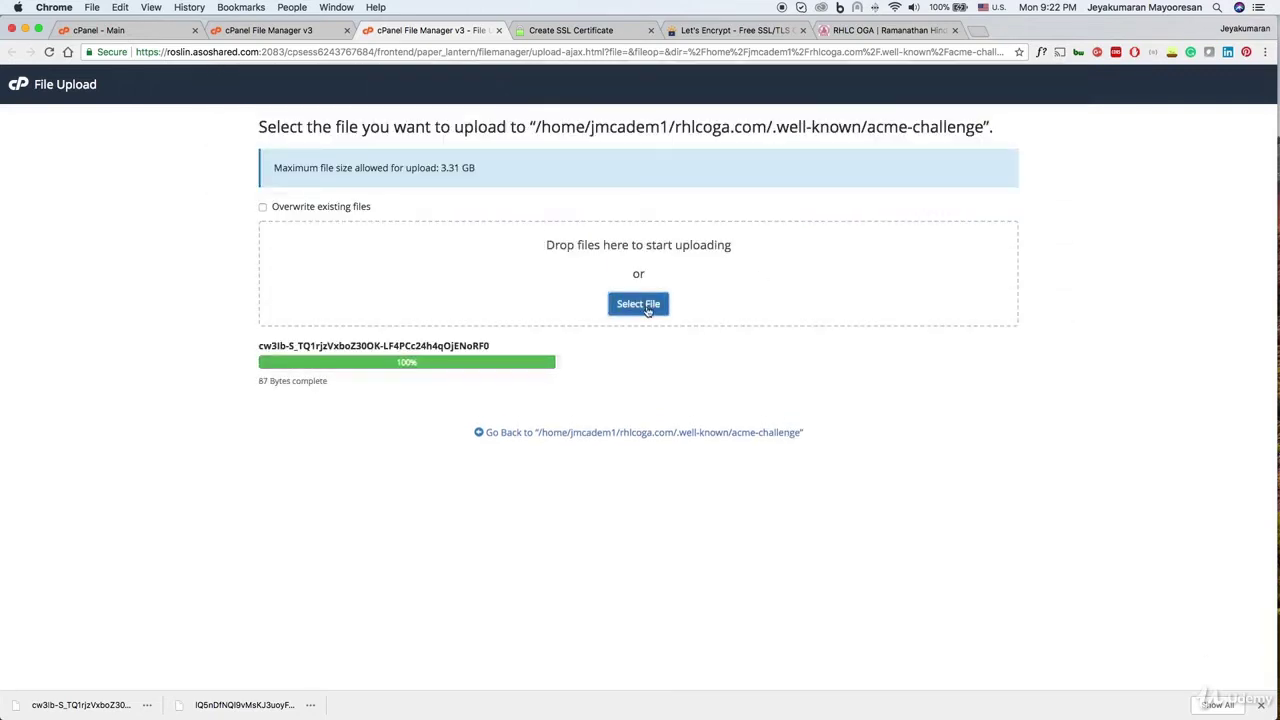
# Step: Upload the other verification file from the rhlc folder to acme-challenge, and return to the SSL For Free verification instructions
pyautogui.click(638, 304)
pyautogui.click(385, 93)
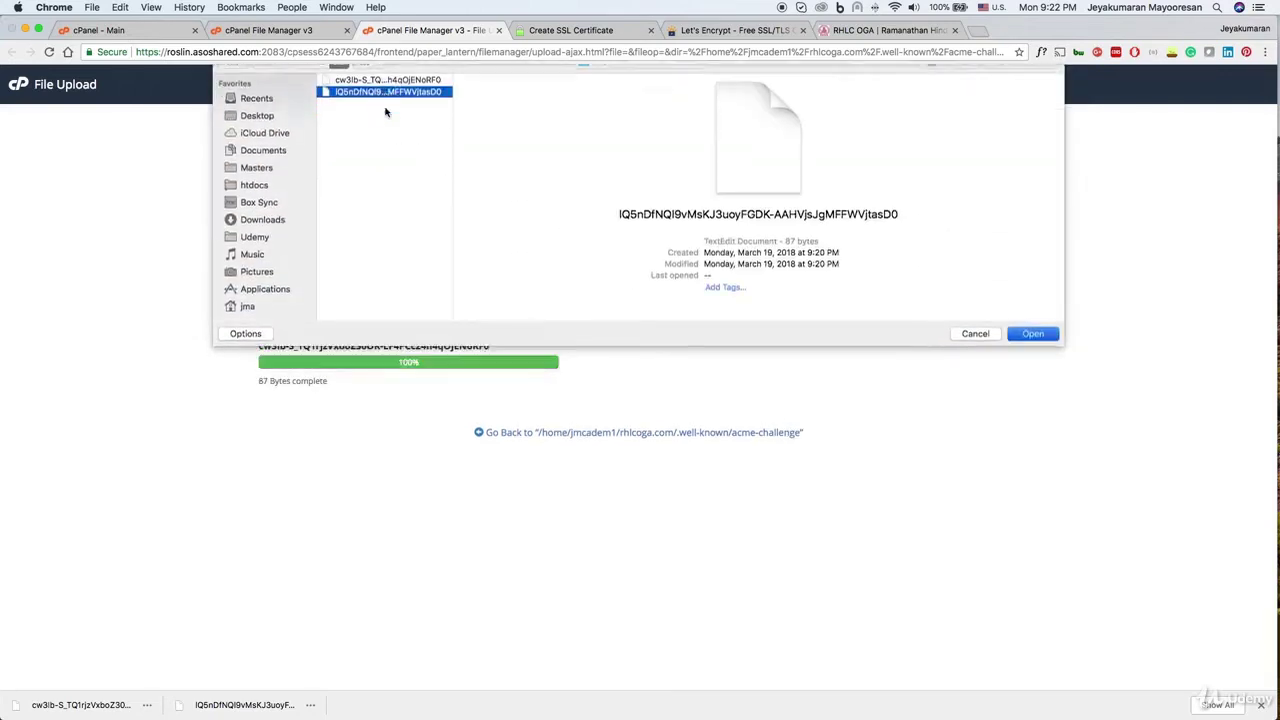
pyautogui.press('Return')
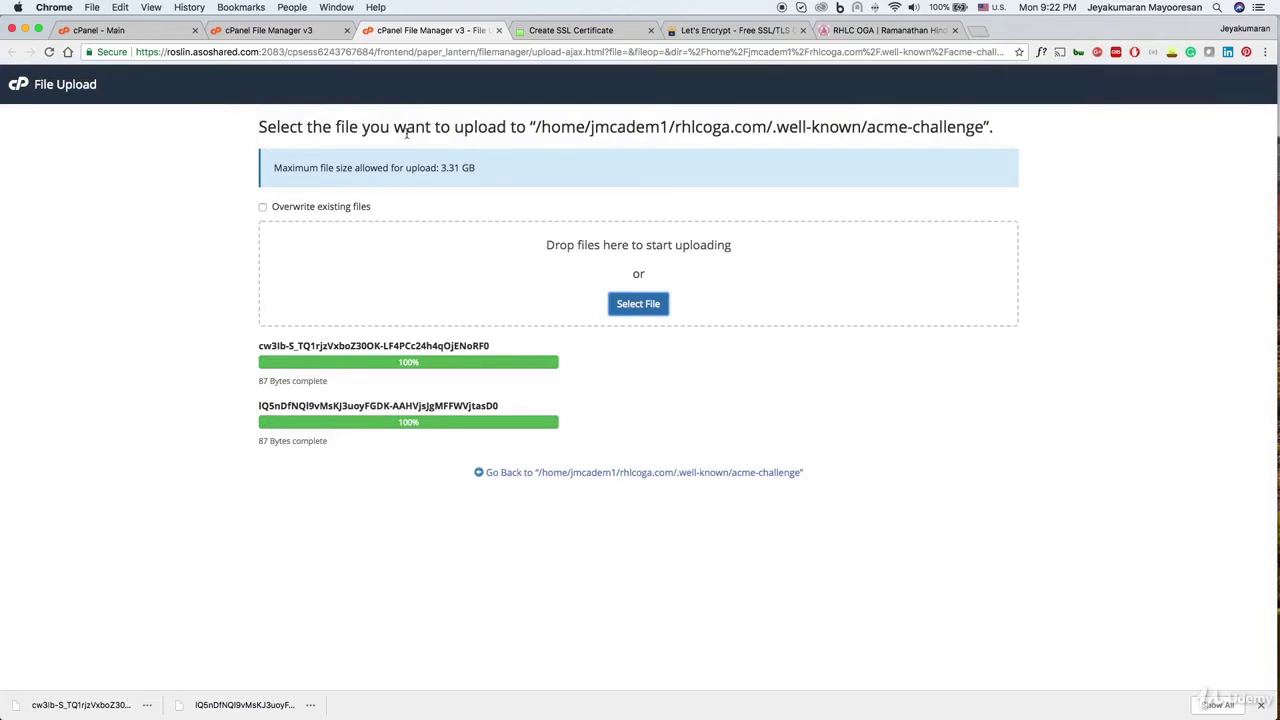
pyautogui.click(636, 472)
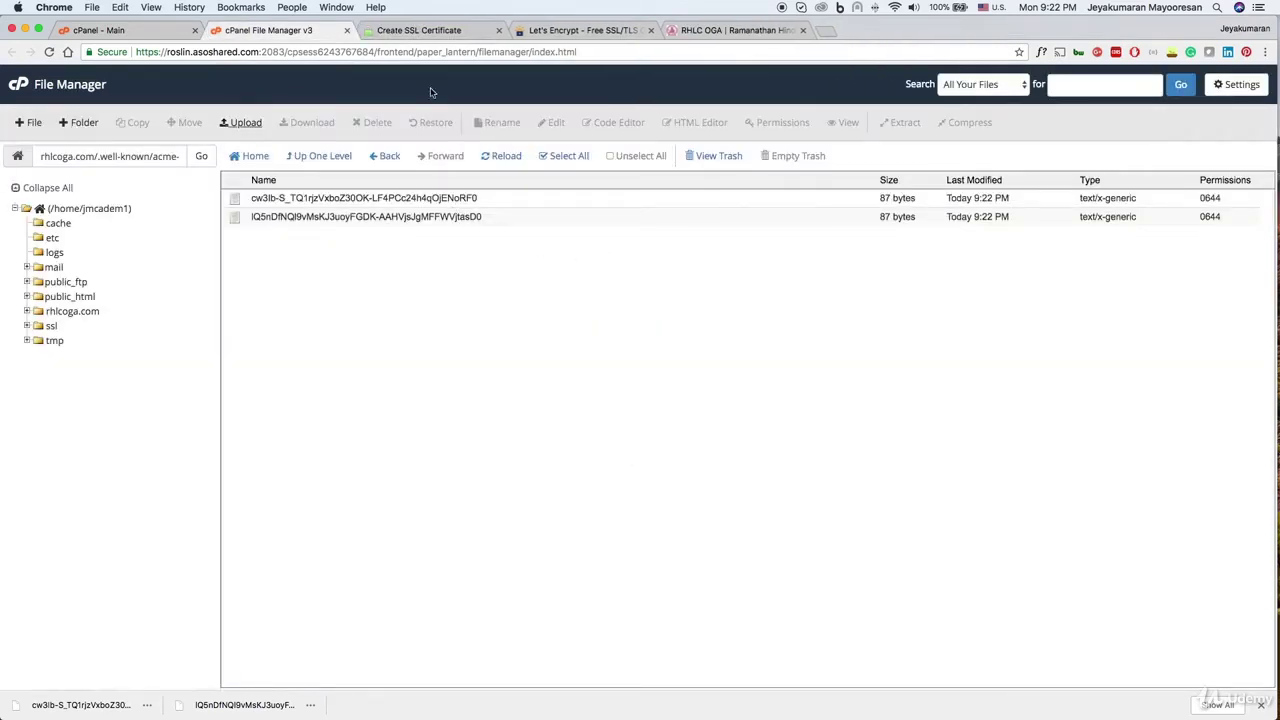
pyautogui.click(431, 33)
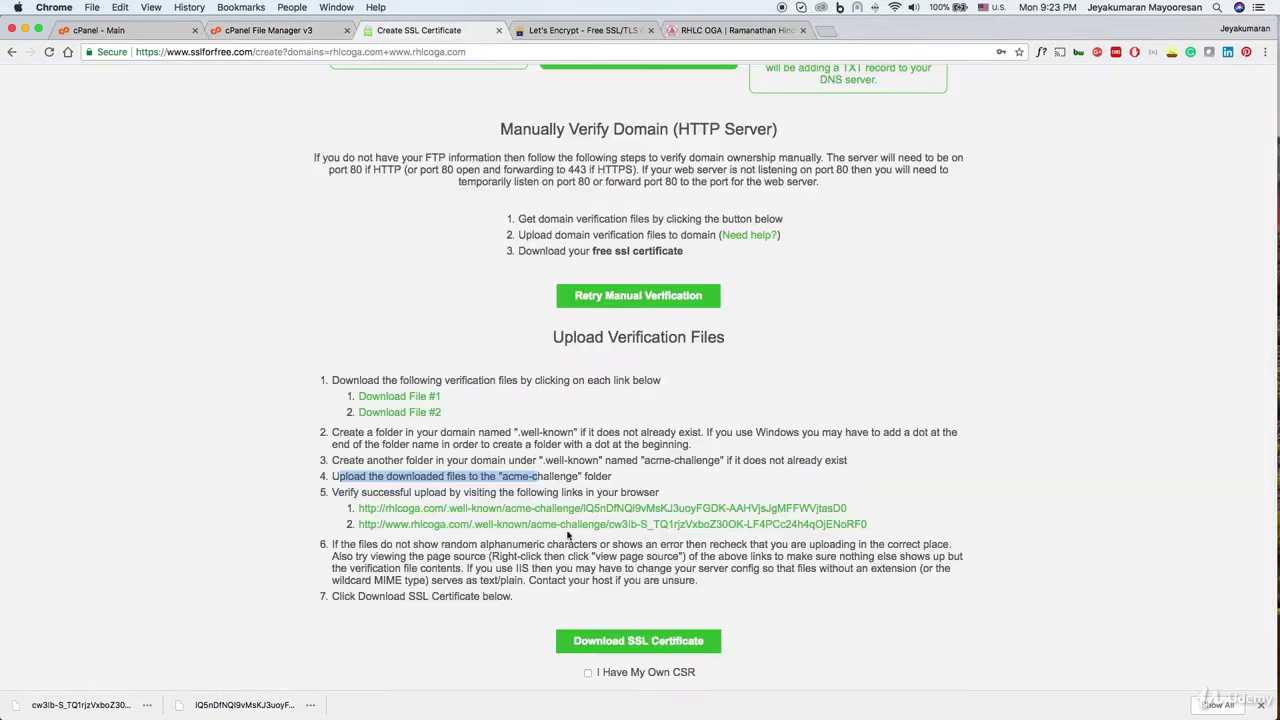
# Step: Open both acme-challenge verification links in new tabs, check the file contents they show, and close those tabs
pyautogui.click(567, 537)
pyautogui.rightClick(525, 507)
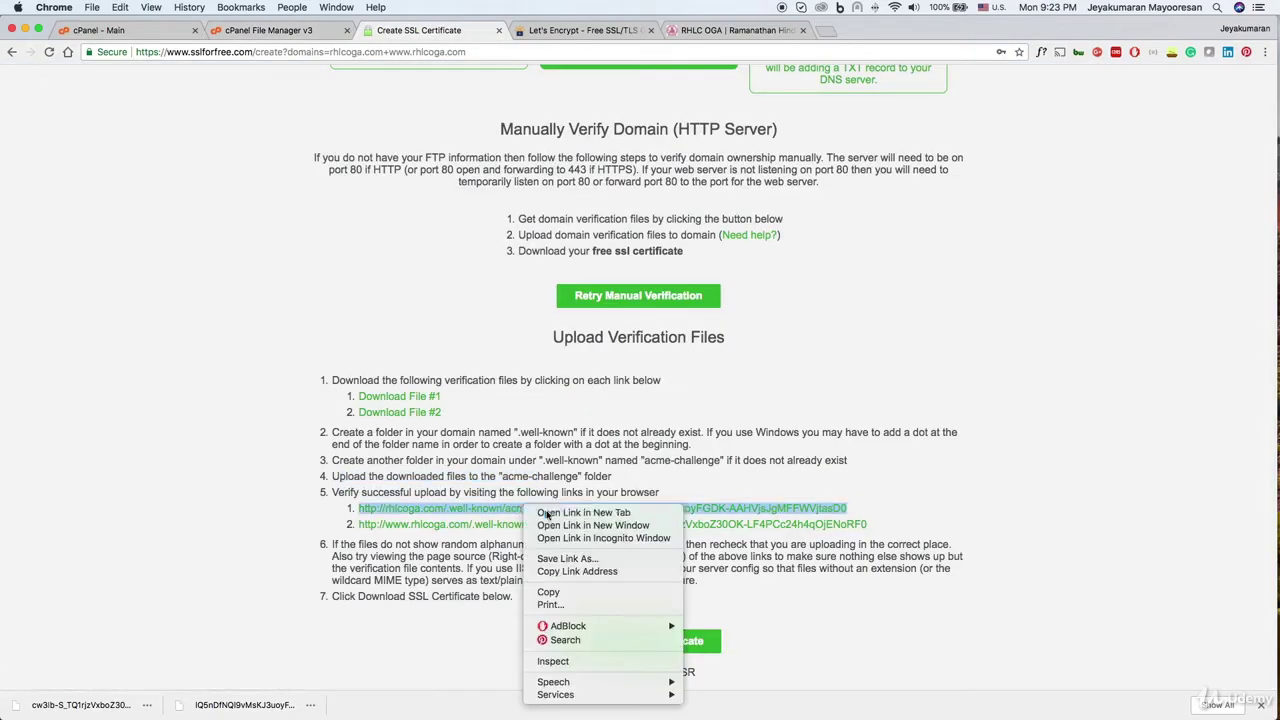
pyautogui.click(547, 514)
pyautogui.rightClick(497, 522)
pyautogui.click(520, 529)
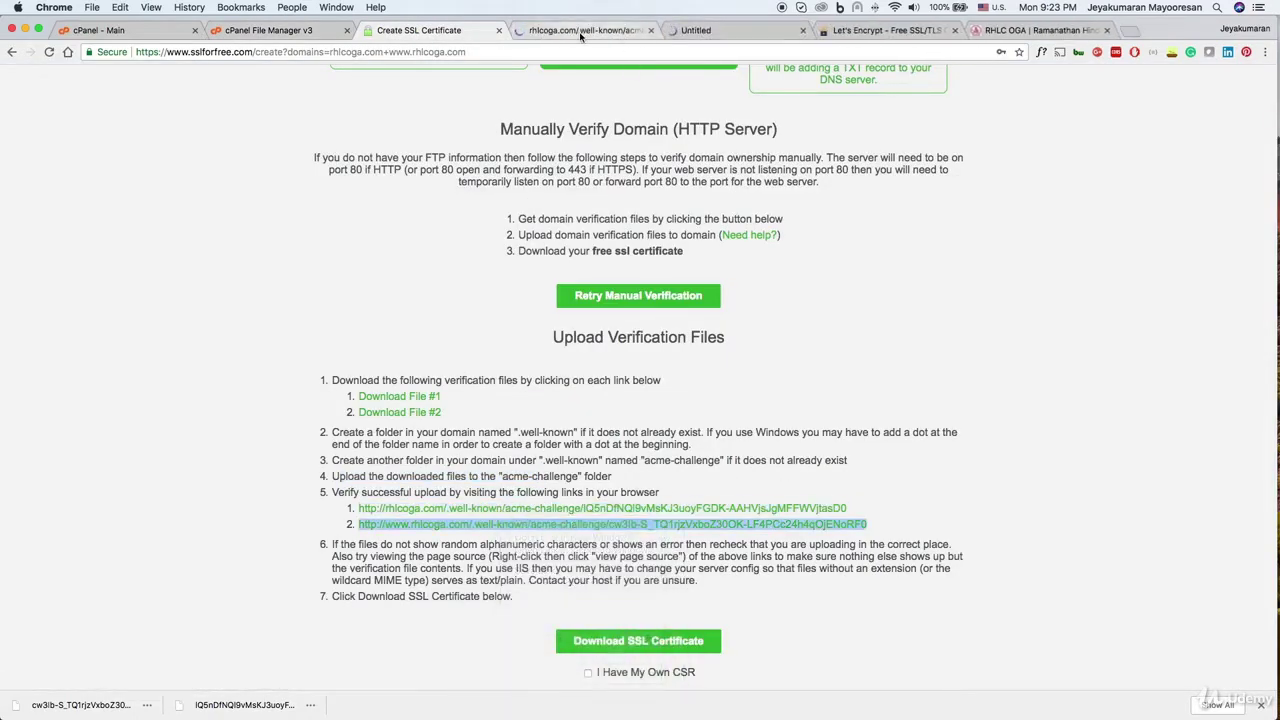
pyautogui.click(580, 33)
pyautogui.click(651, 31)
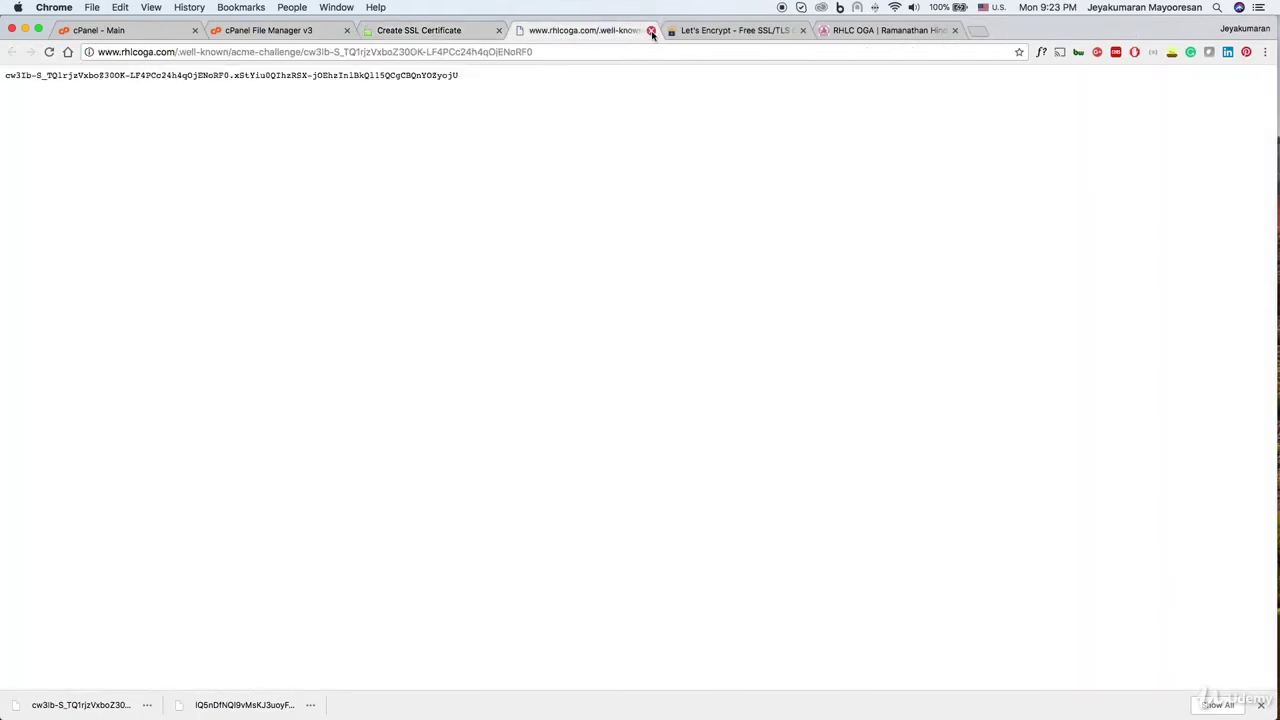
pyautogui.click(651, 31)
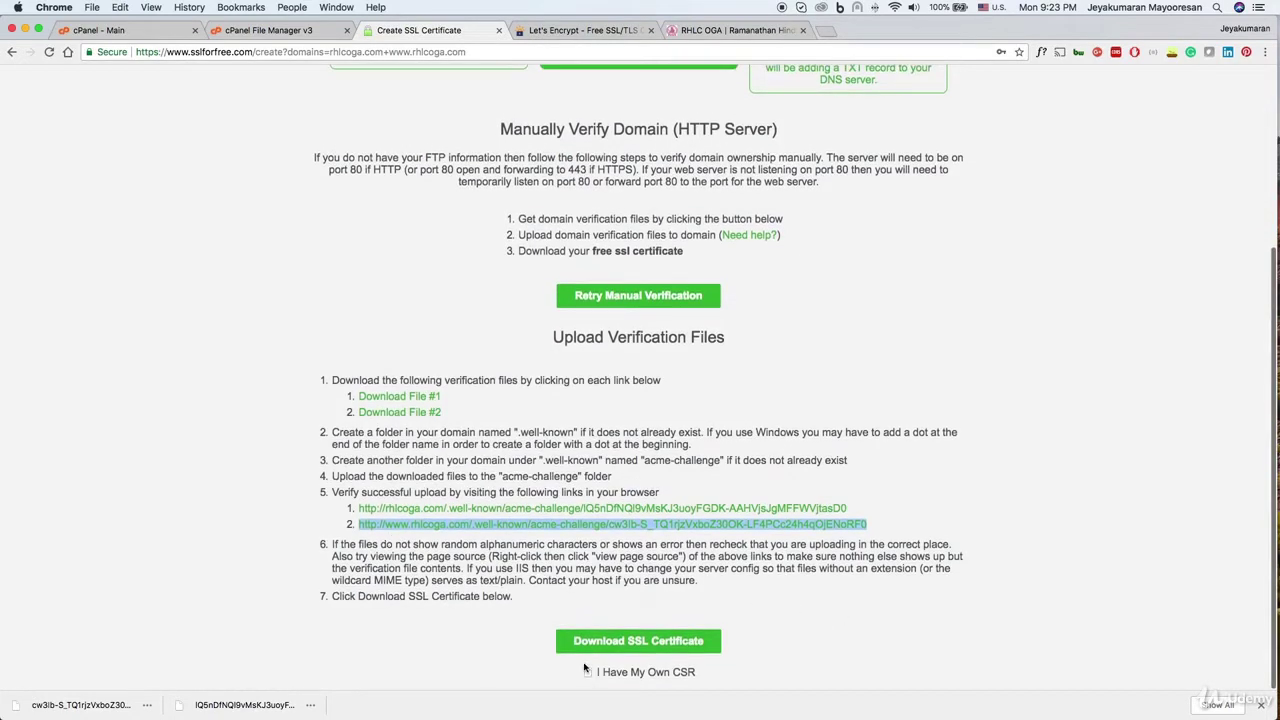
# Step: Generate the SSL certificate and download all its files as sslforfree.zip to the rhlc folder, keeping the flagged download
pyautogui.click(1263, 706)
pyautogui.click(660, 683)
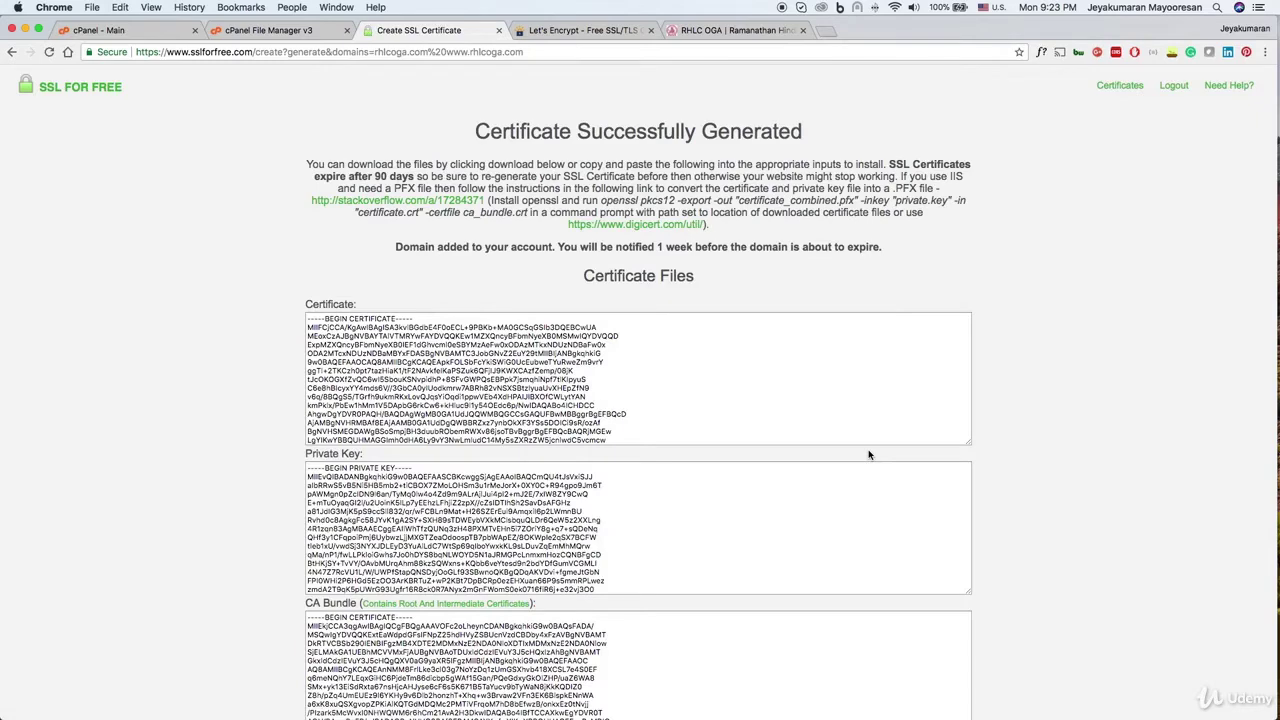
pyautogui.scroll(-5, 1058, 433)
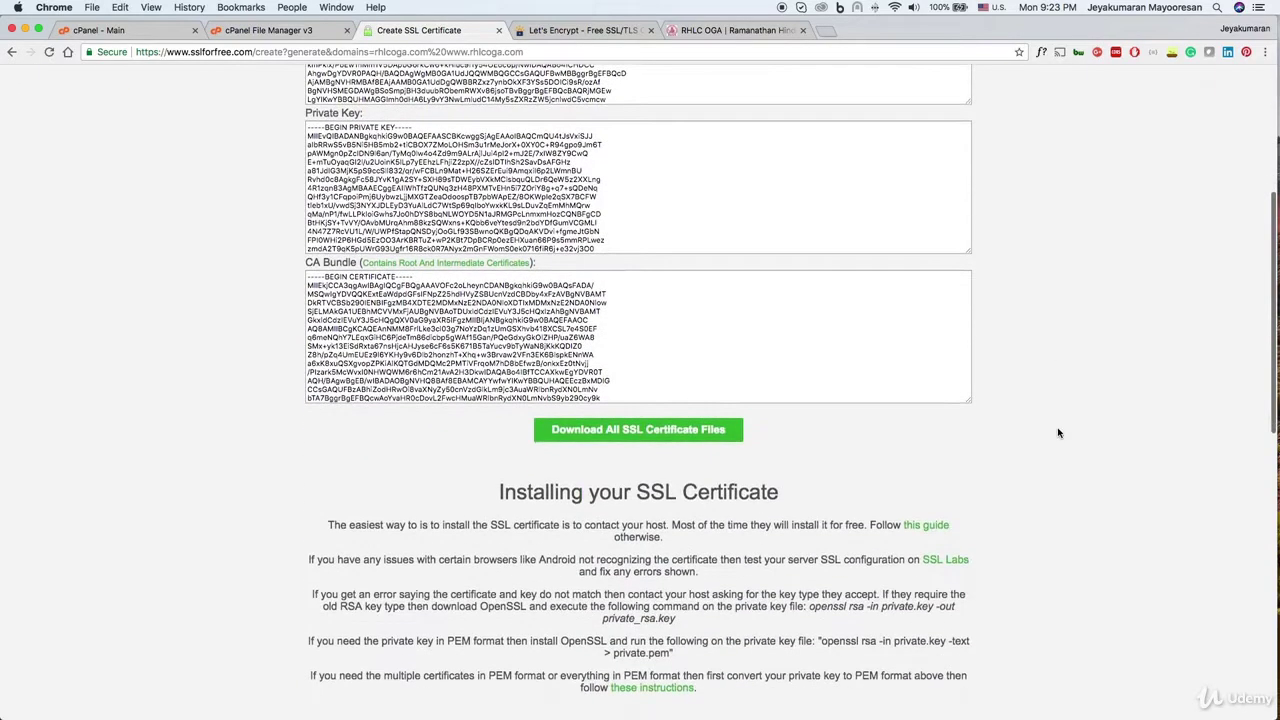
pyautogui.click(616, 438)
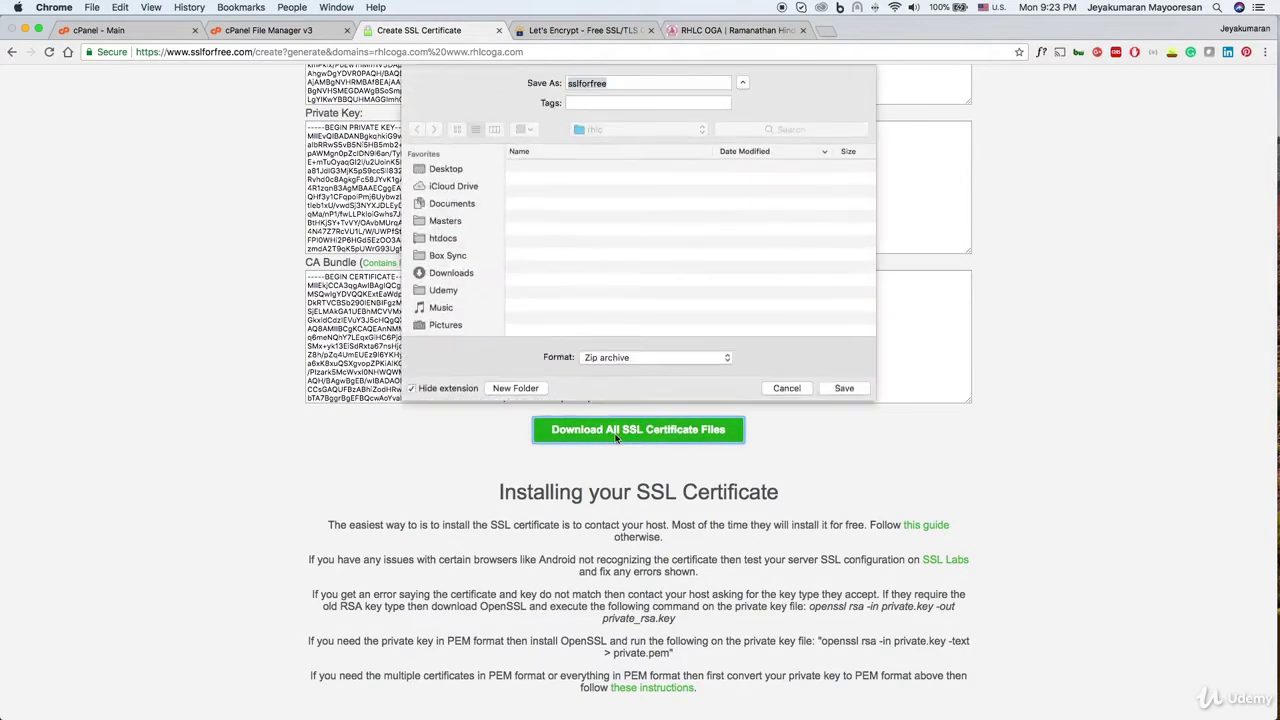
pyautogui.click(826, 388)
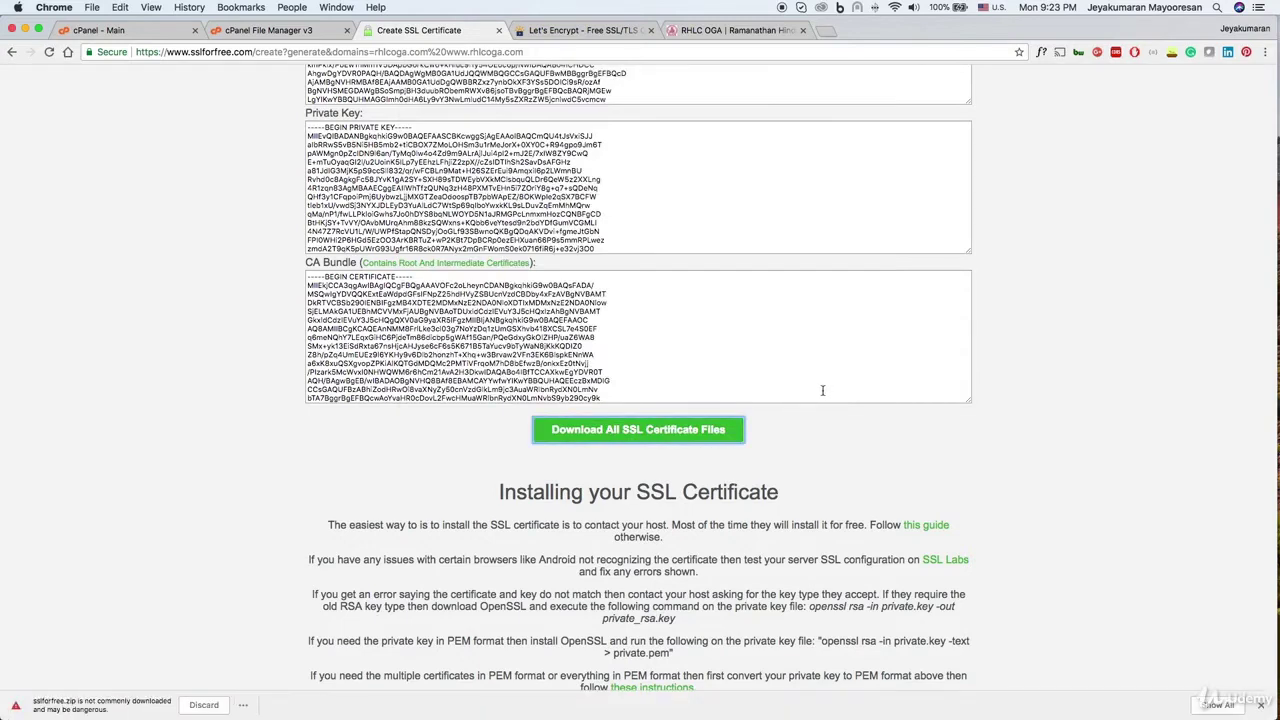
pyautogui.click(243, 705)
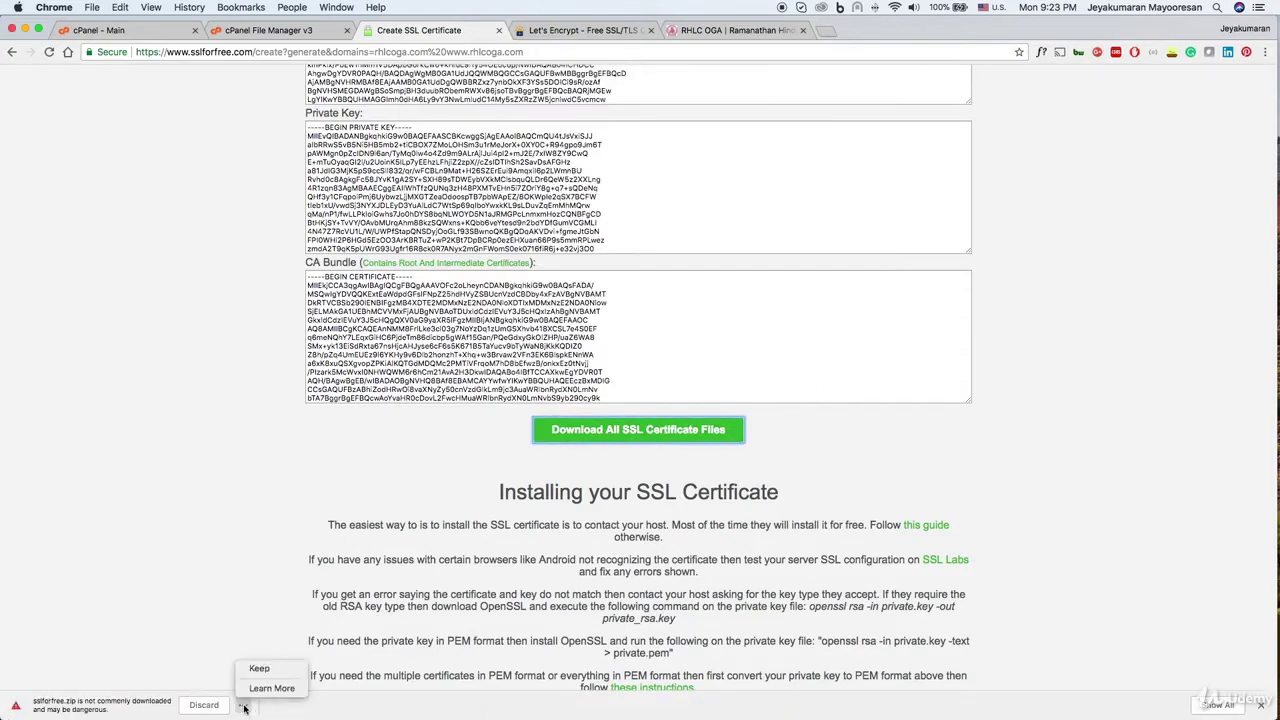
pyautogui.click(259, 668)
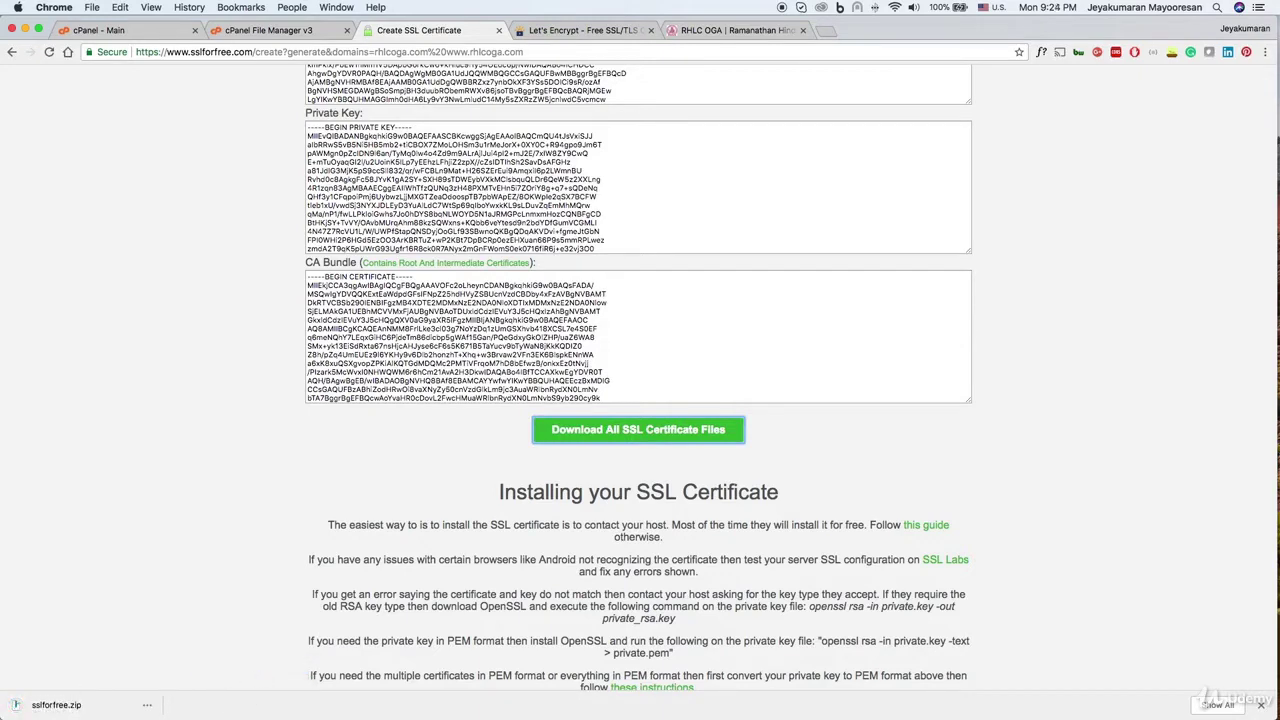
# Step: Extract sslforfree.zip and check the extracted sslforfree folder in Finder before returning to the SSL For Free page
pyautogui.click(48, 707)
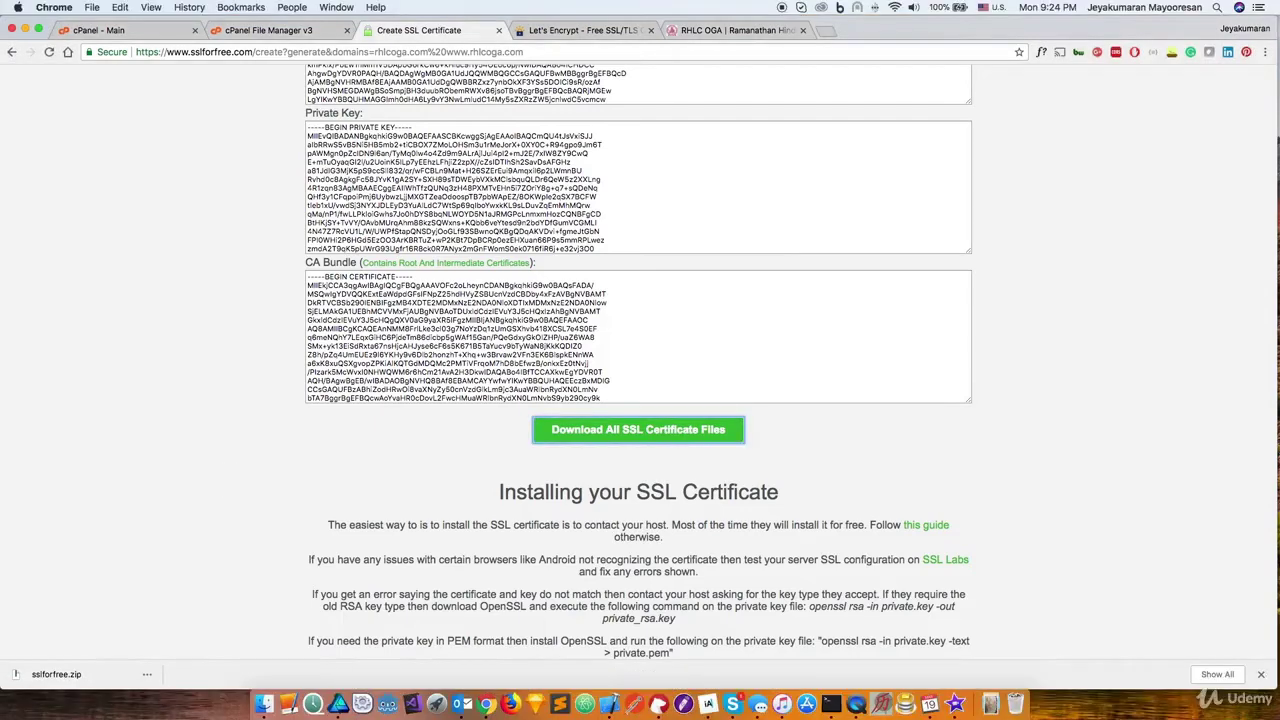
pyautogui.moveTo(351, 220); pyautogui.dragTo(325, 333)
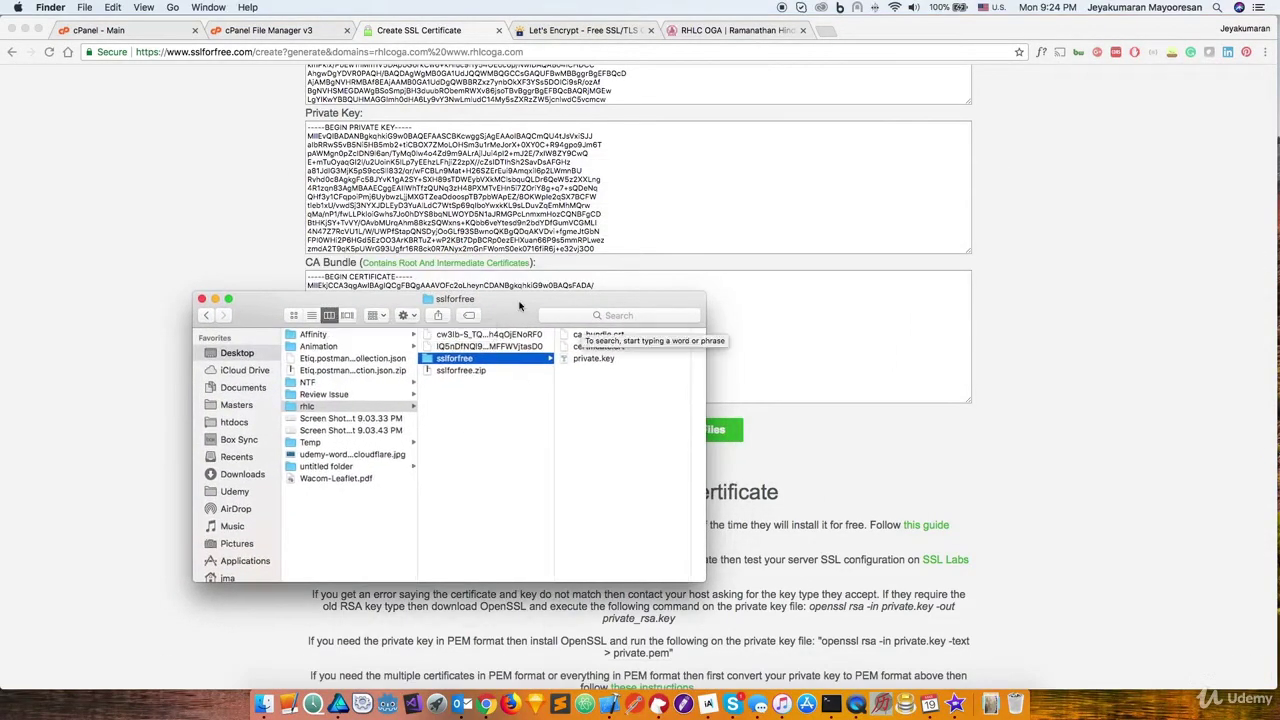
pyautogui.moveTo(522, 305); pyautogui.dragTo(481, 338)
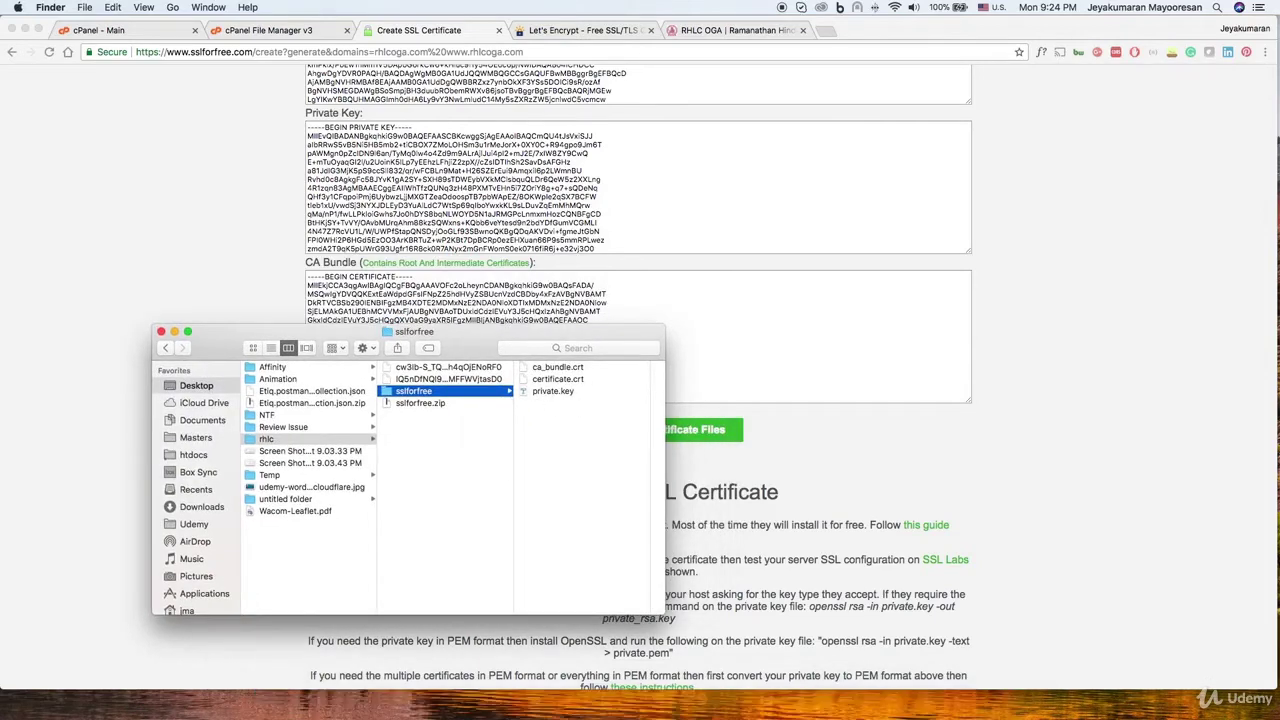
pyautogui.click(820, 690)
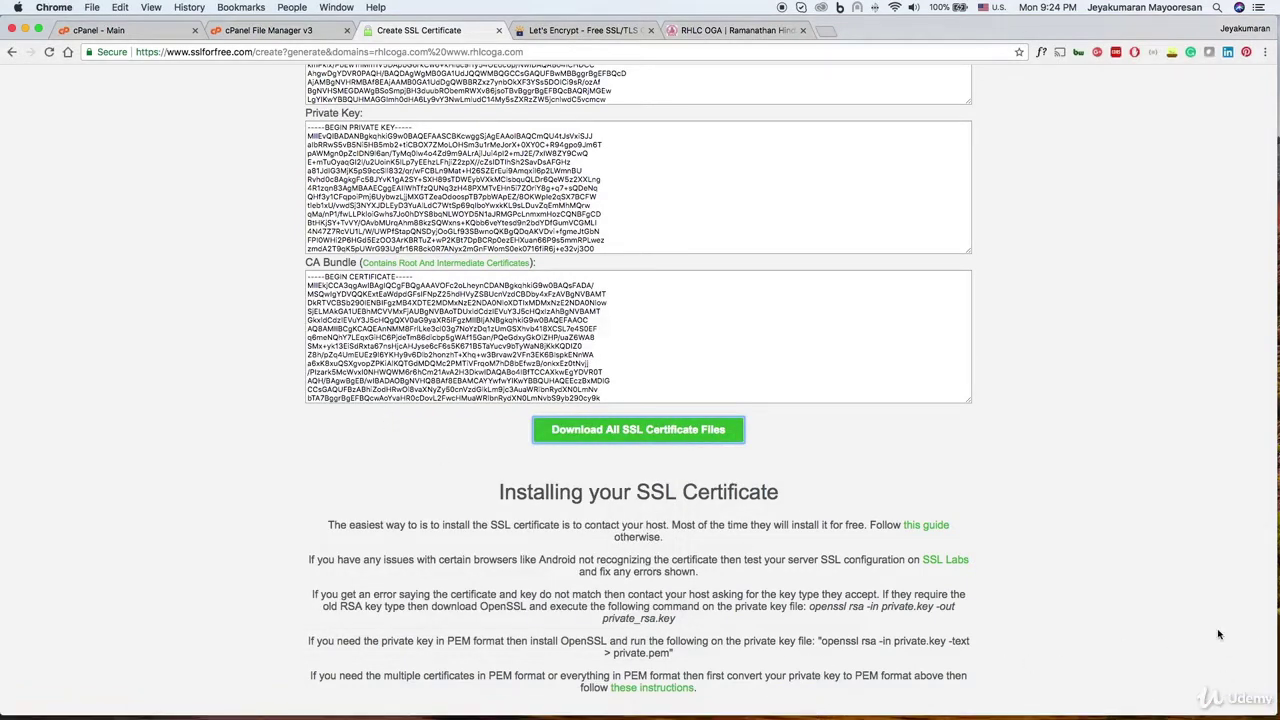
pyautogui.press('super+Tab')
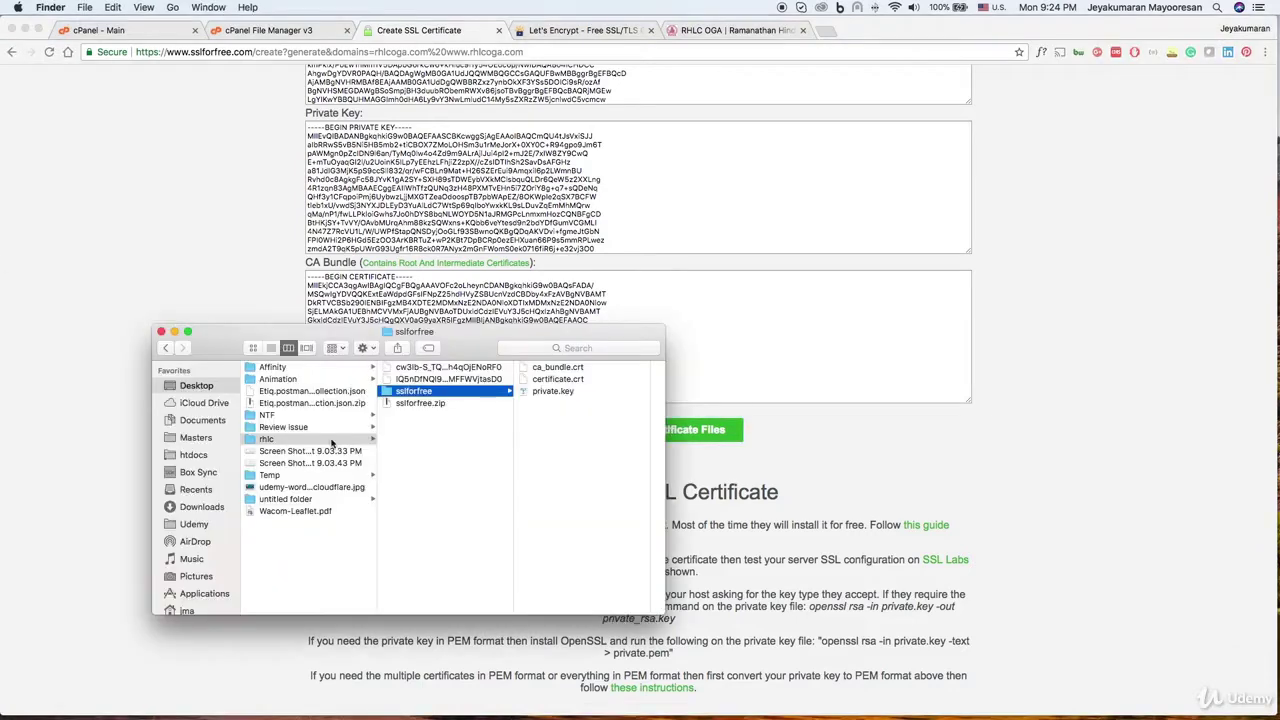
pyautogui.click(1064, 314)
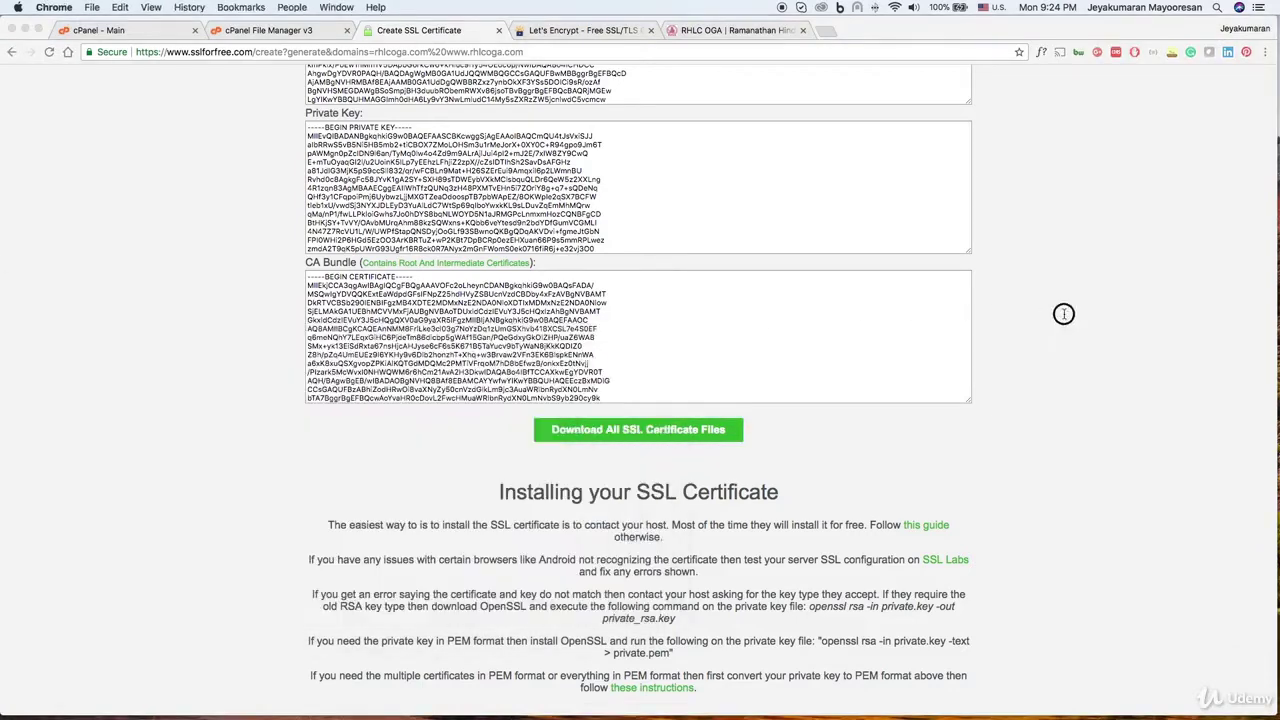
# Step: Search the cPanel main page for "ssl" and open SSL/TLS in a new tab
pyautogui.click(114, 31)
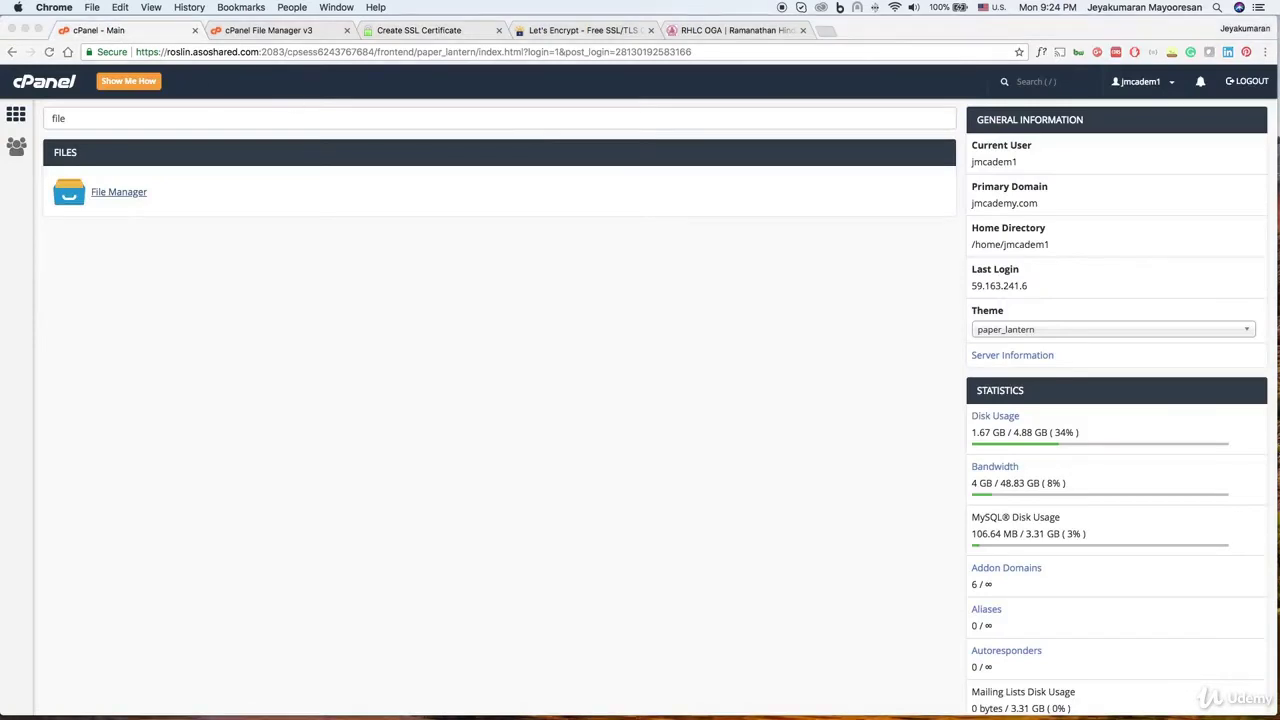
pyautogui.click(130, 117)
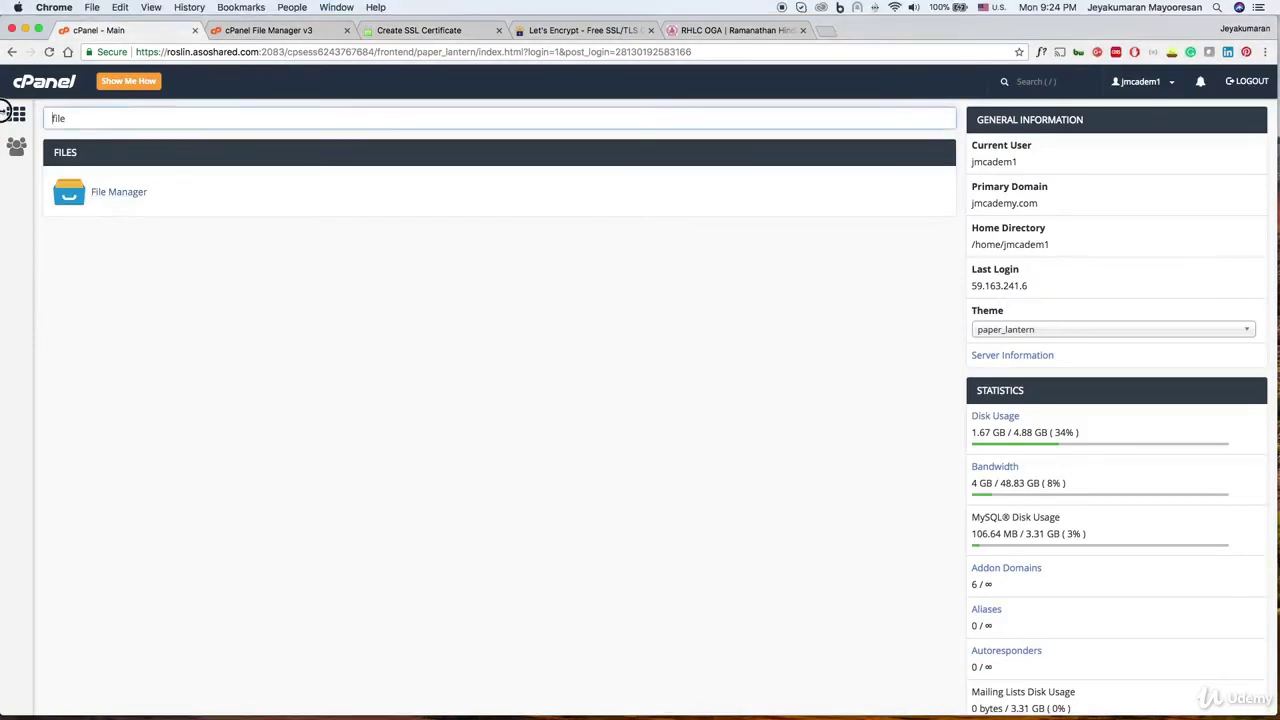
pyautogui.press('BackSpace')
pyautogui.press('BackSpace')
pyautogui.press('BackSpace')
pyautogui.press('BackSpace')
pyautogui.write('s')
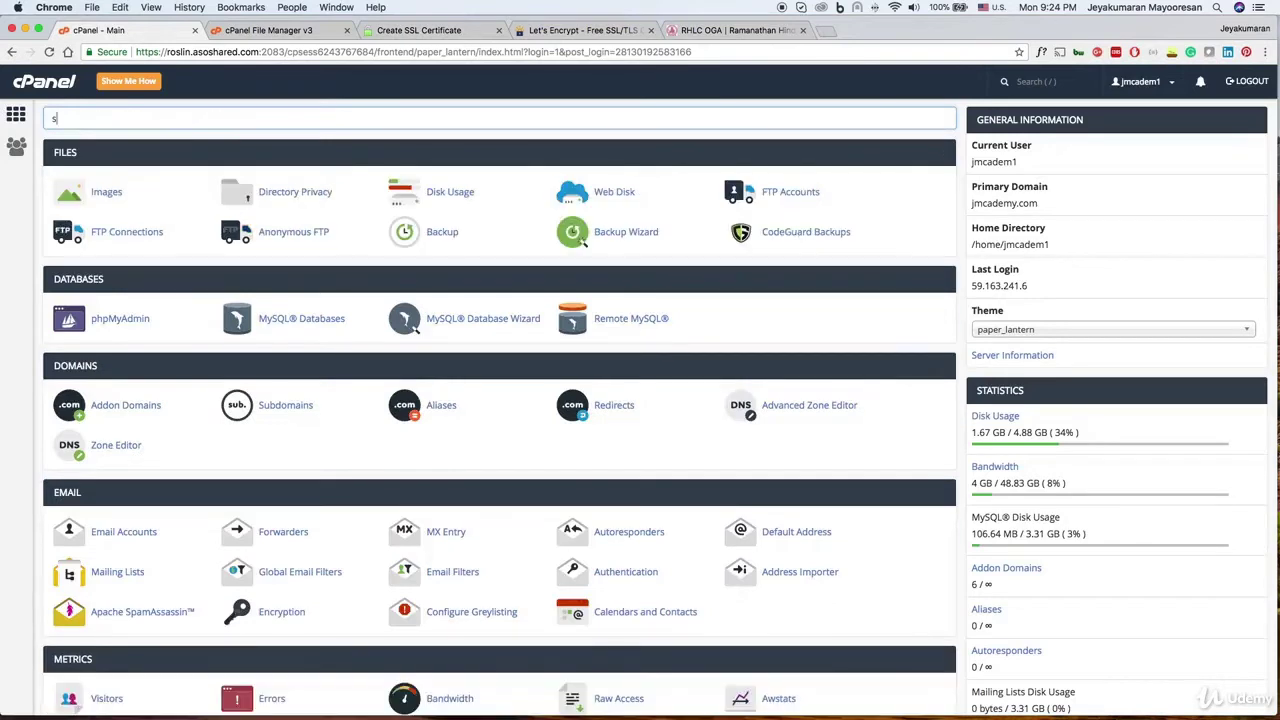
pyautogui.write('sl')
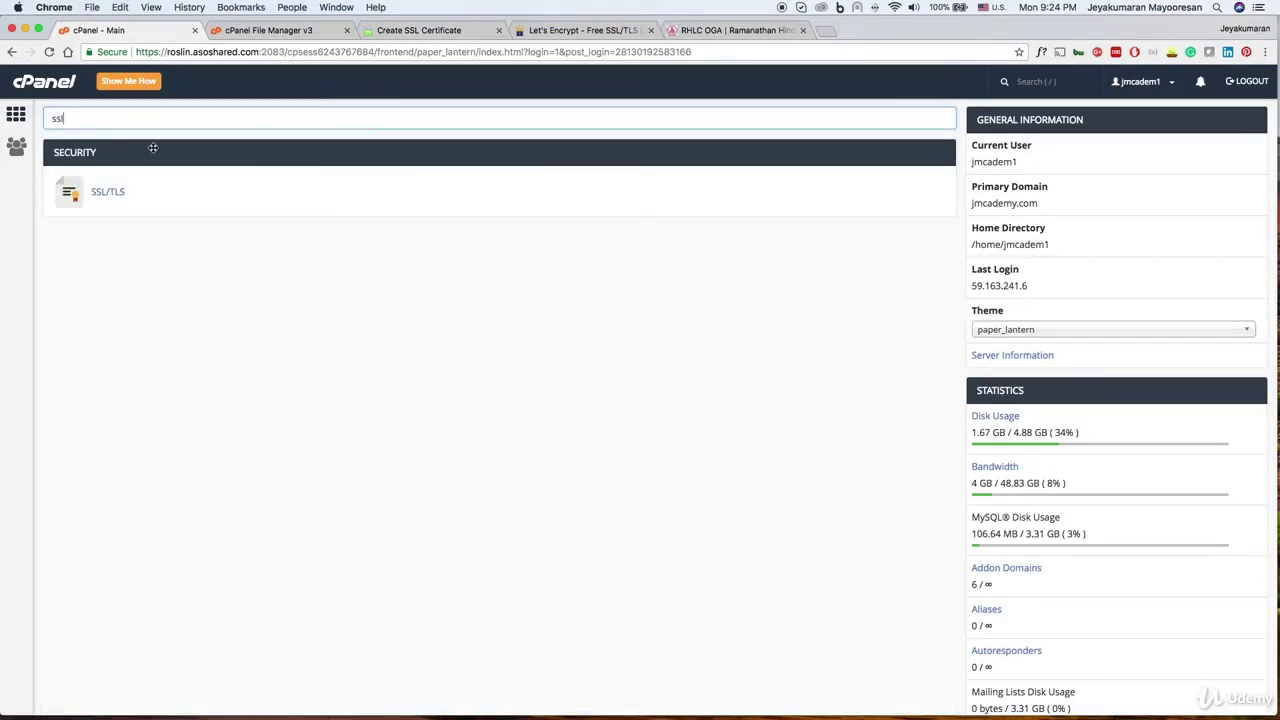
pyautogui.rightClick(108, 191)
pyautogui.click(125, 197)
pyautogui.click(228, 32)
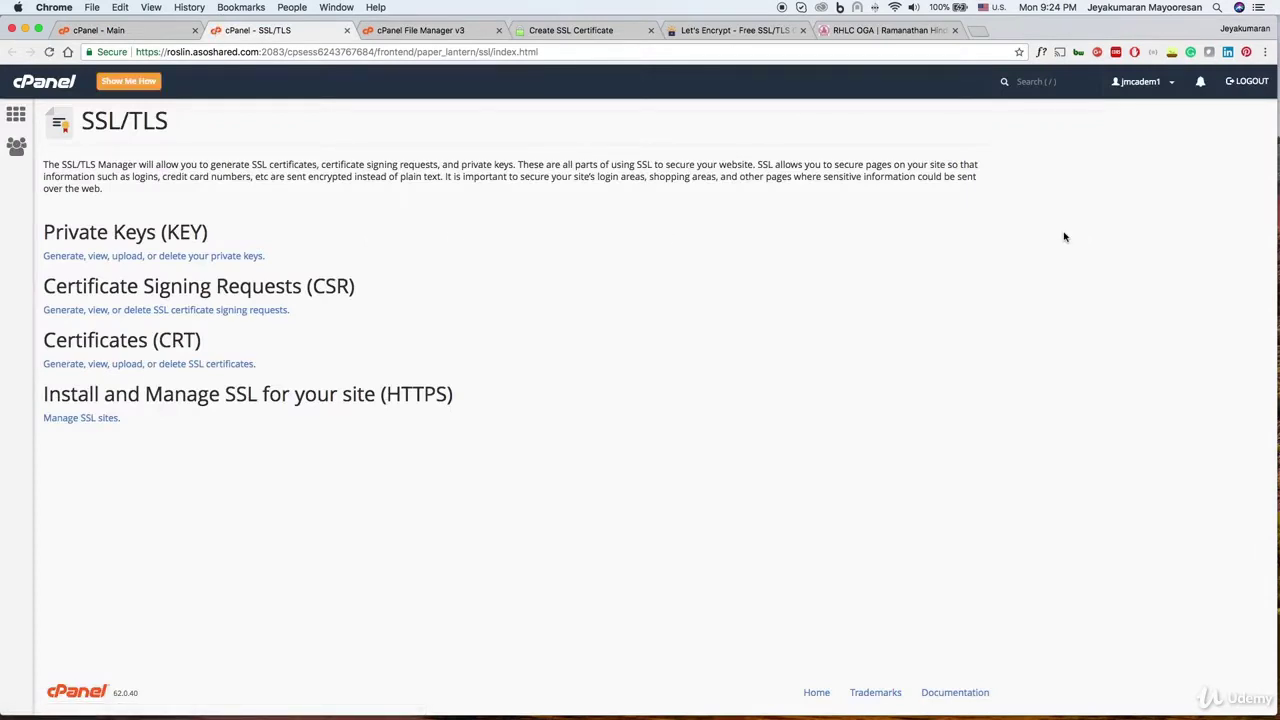
# Step: Open the private keys page in SSL/TLS and check the generated private key on the SSL For Free page
pyautogui.click(186, 260)
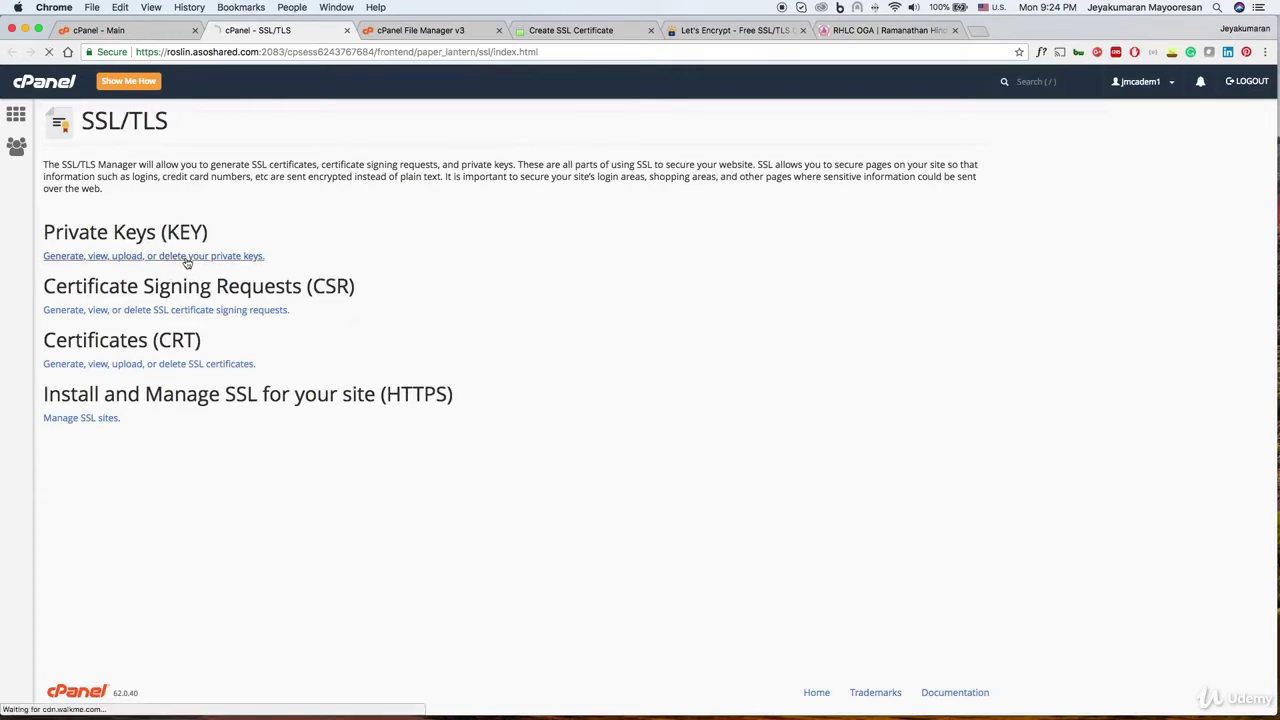
pyautogui.scroll(-3, 420, 305)
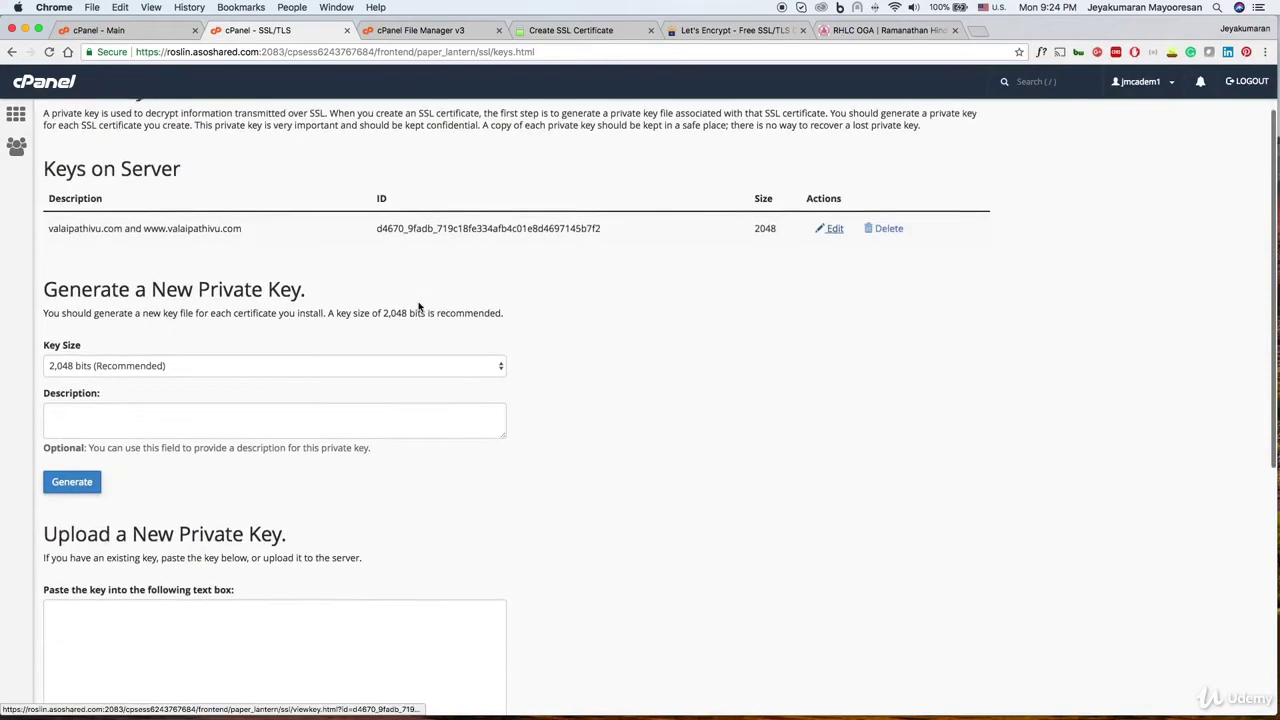
pyautogui.scroll(-3, 787, 371)
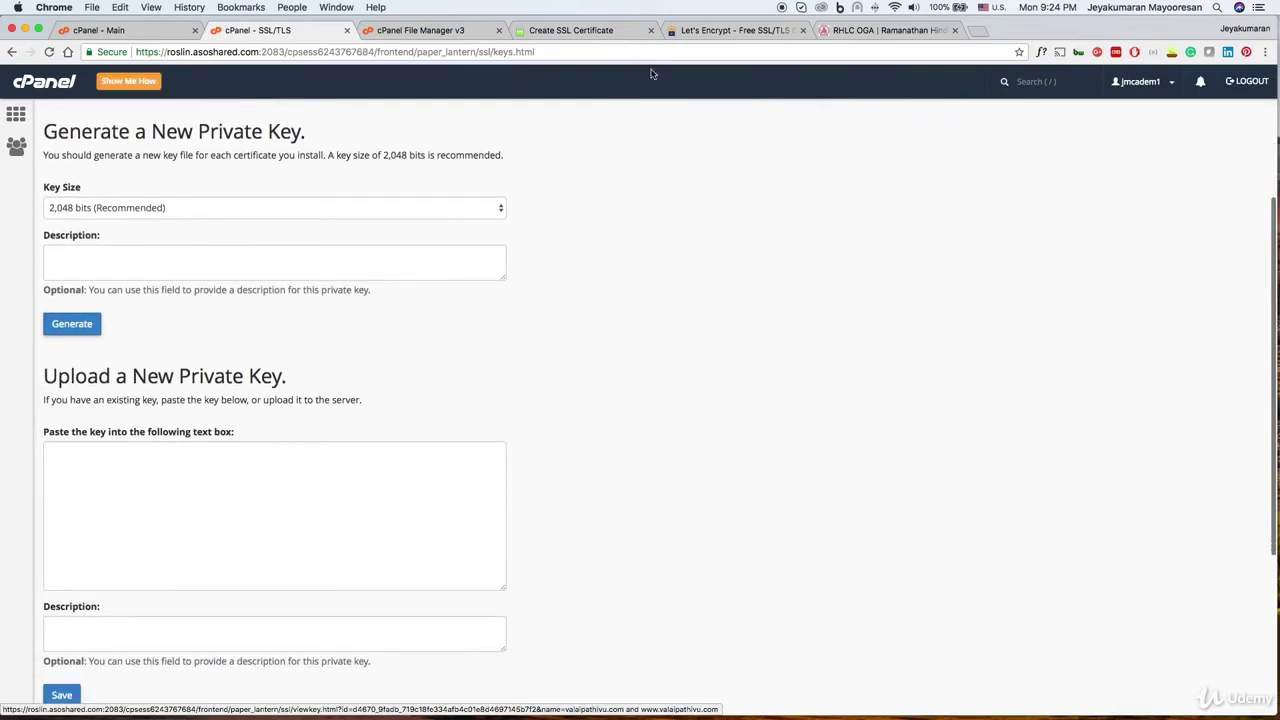
pyautogui.click(570, 38)
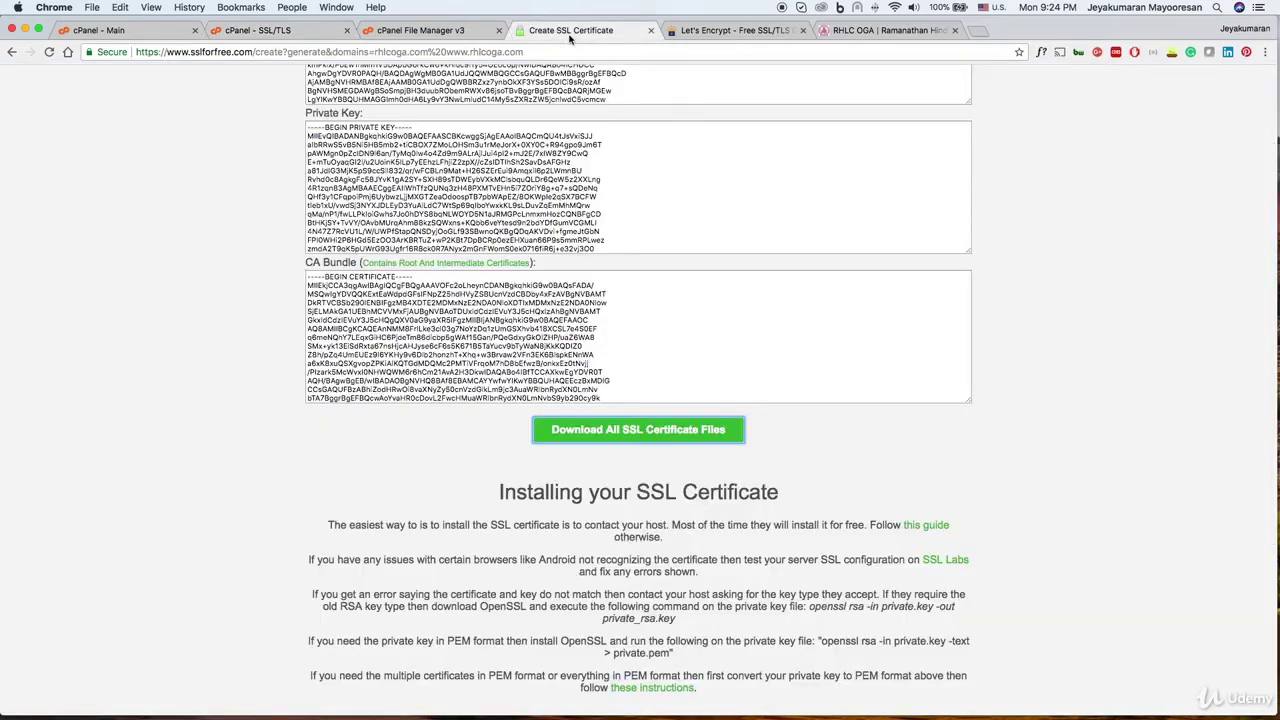
pyautogui.click(238, 36)
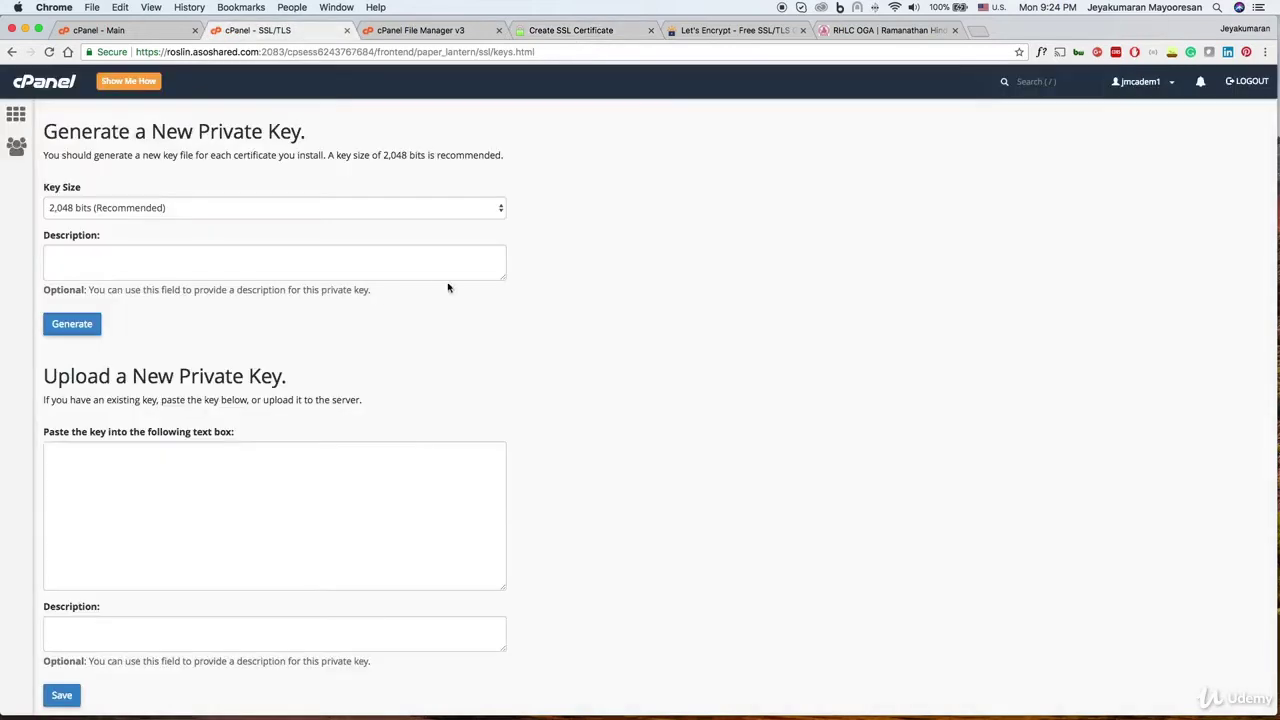
# Step: Upload private.key from the sslforfree folder as a new private key, leaving the description empty
pyautogui.scroll(-2, 448, 287)
pyautogui.scroll(2, 448, 287)
pyautogui.scroll(-4, 448, 288)
pyautogui.scroll(-2, 448, 288)
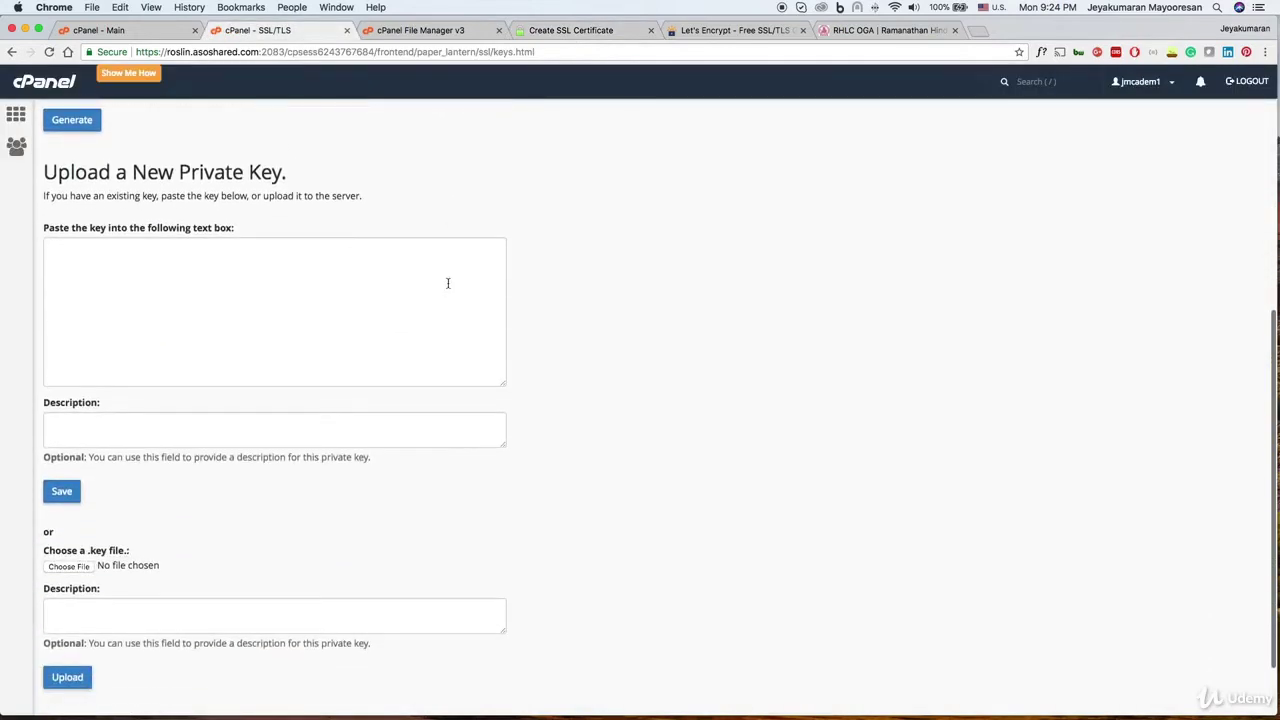
pyautogui.click(67, 485)
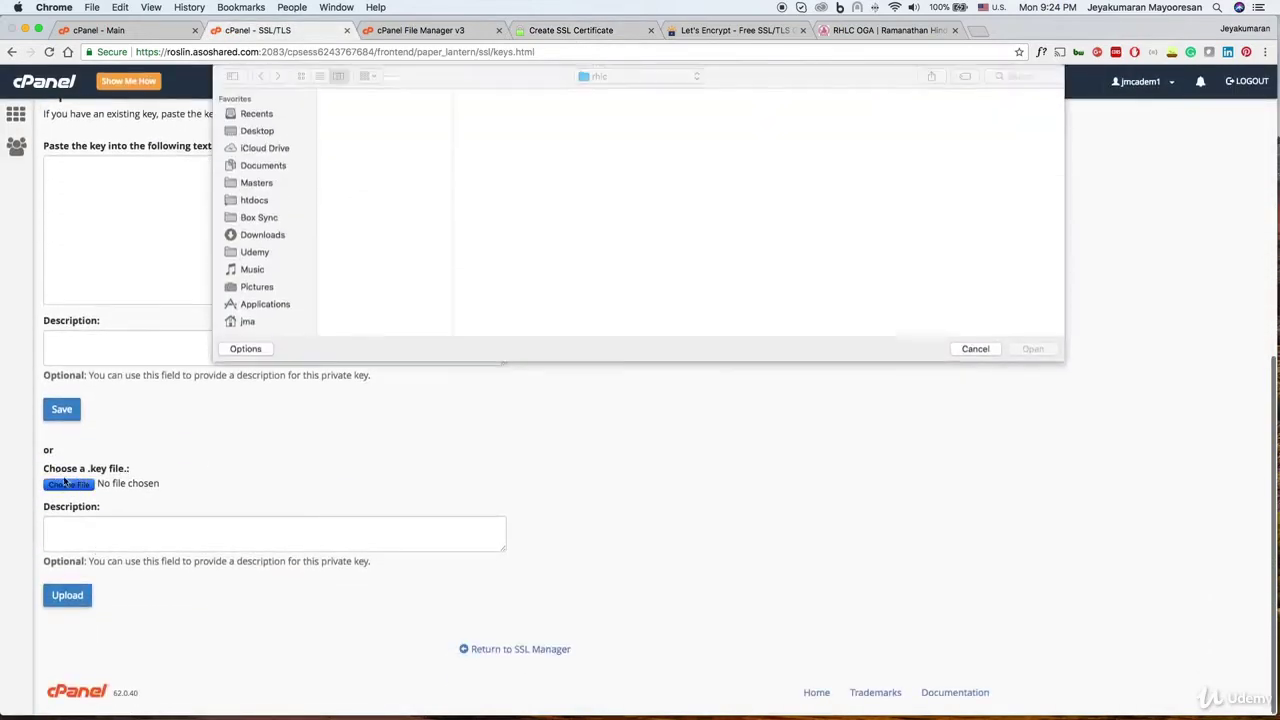
pyautogui.click(347, 123)
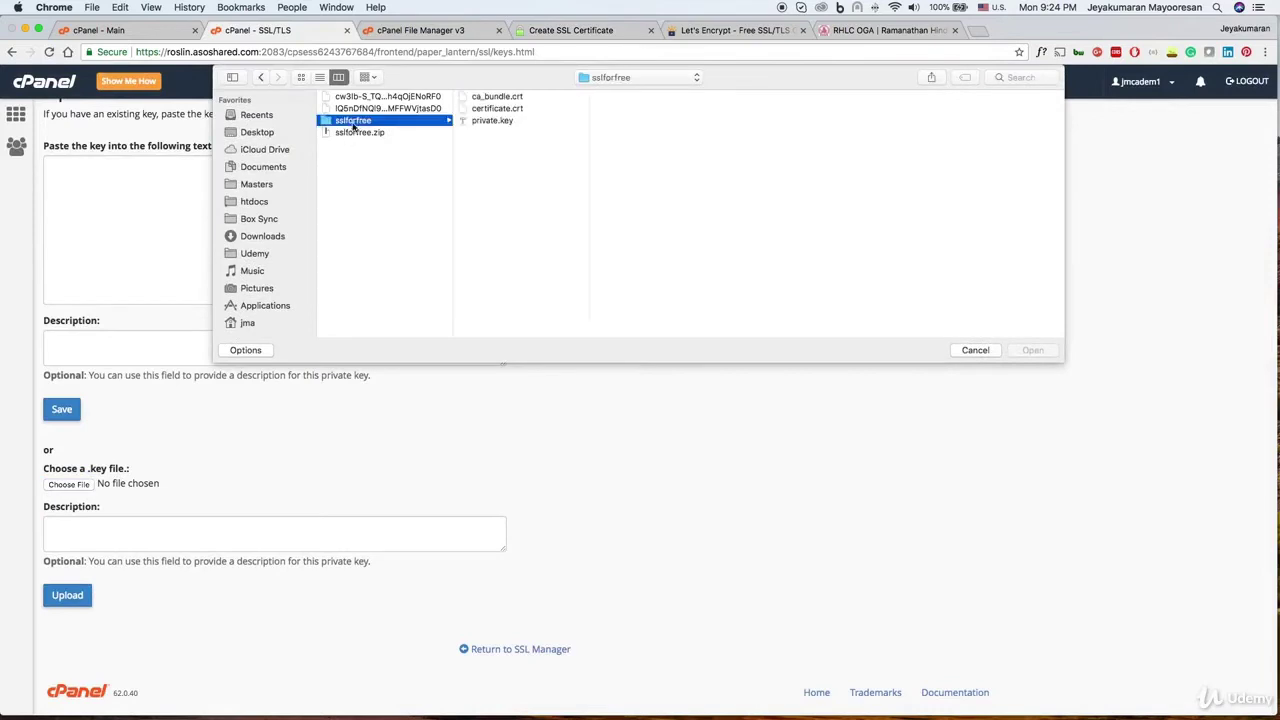
pyautogui.click(506, 126)
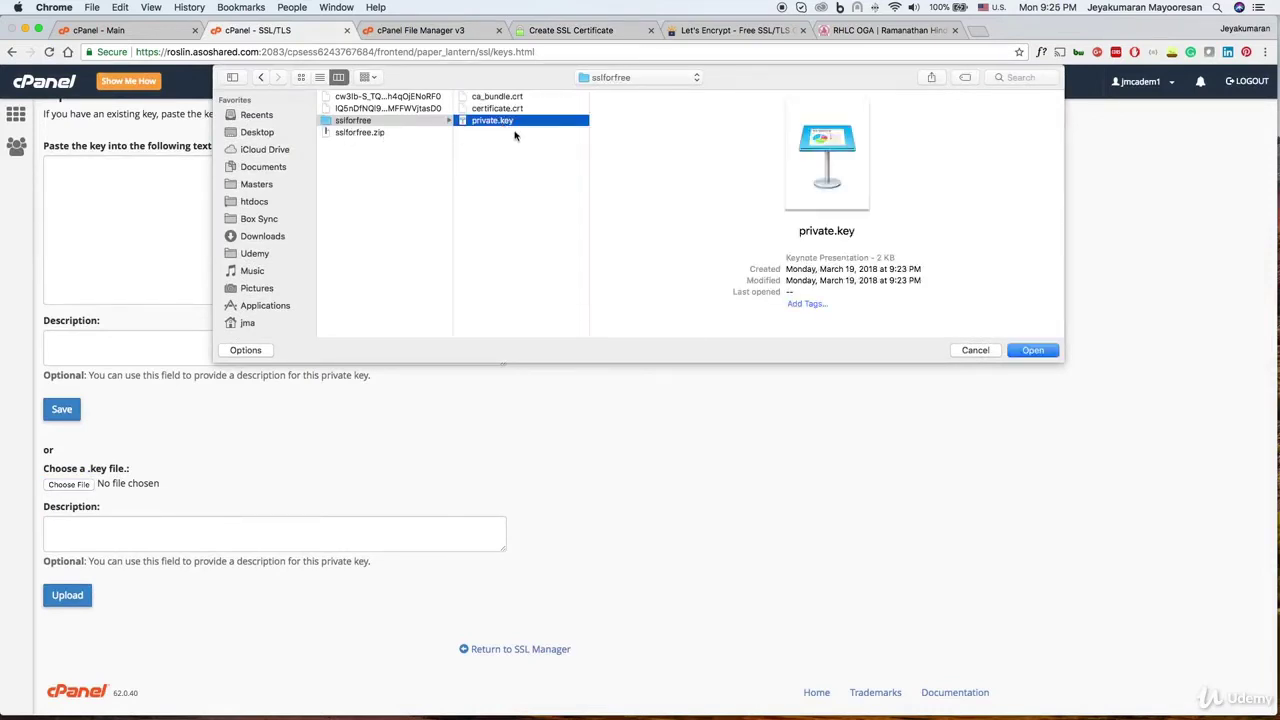
pyautogui.click(1034, 350)
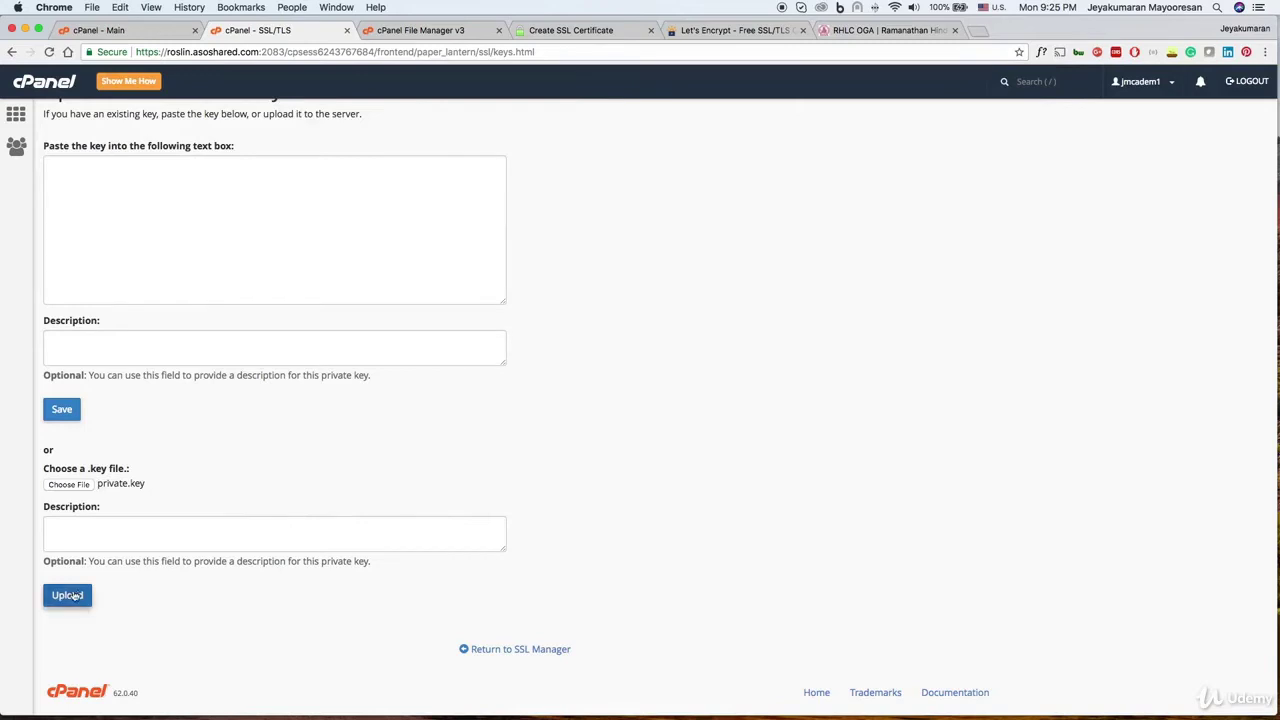
pyautogui.click(70, 595)
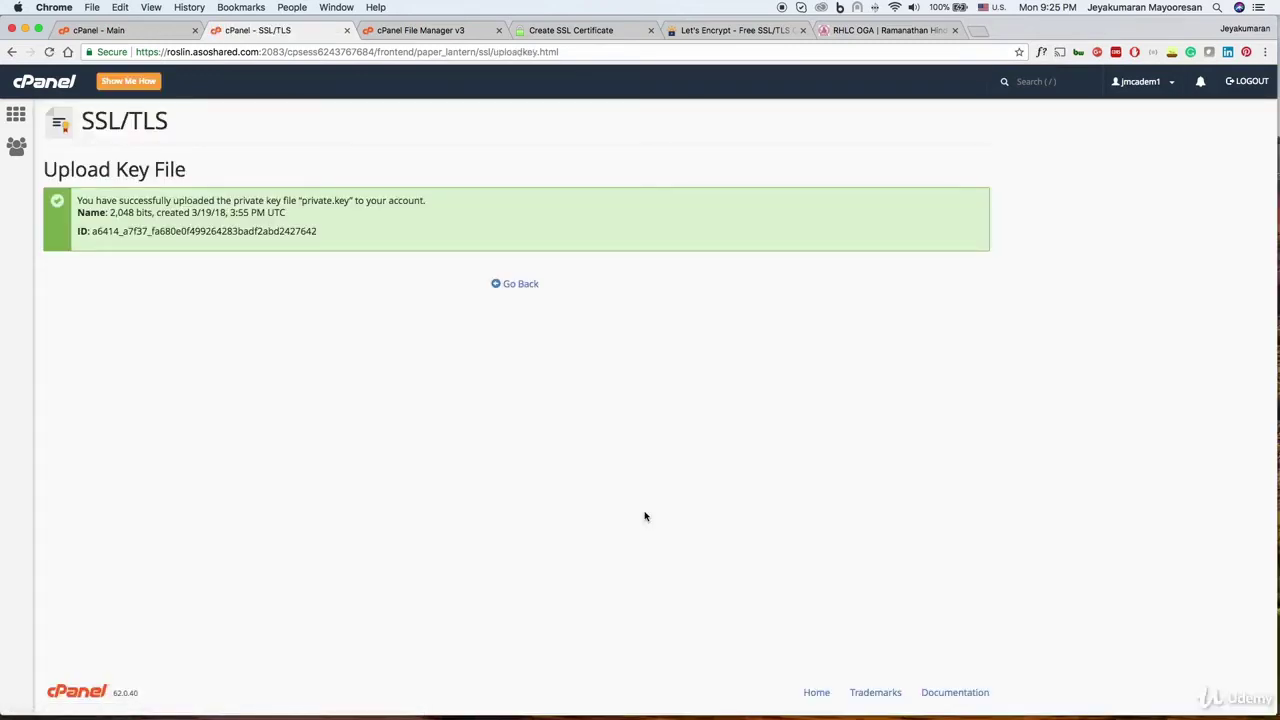
# Step: Check the uploaded key's entry in the Keys on Server list and close the SSL/TLS tab
pyautogui.click(514, 284)
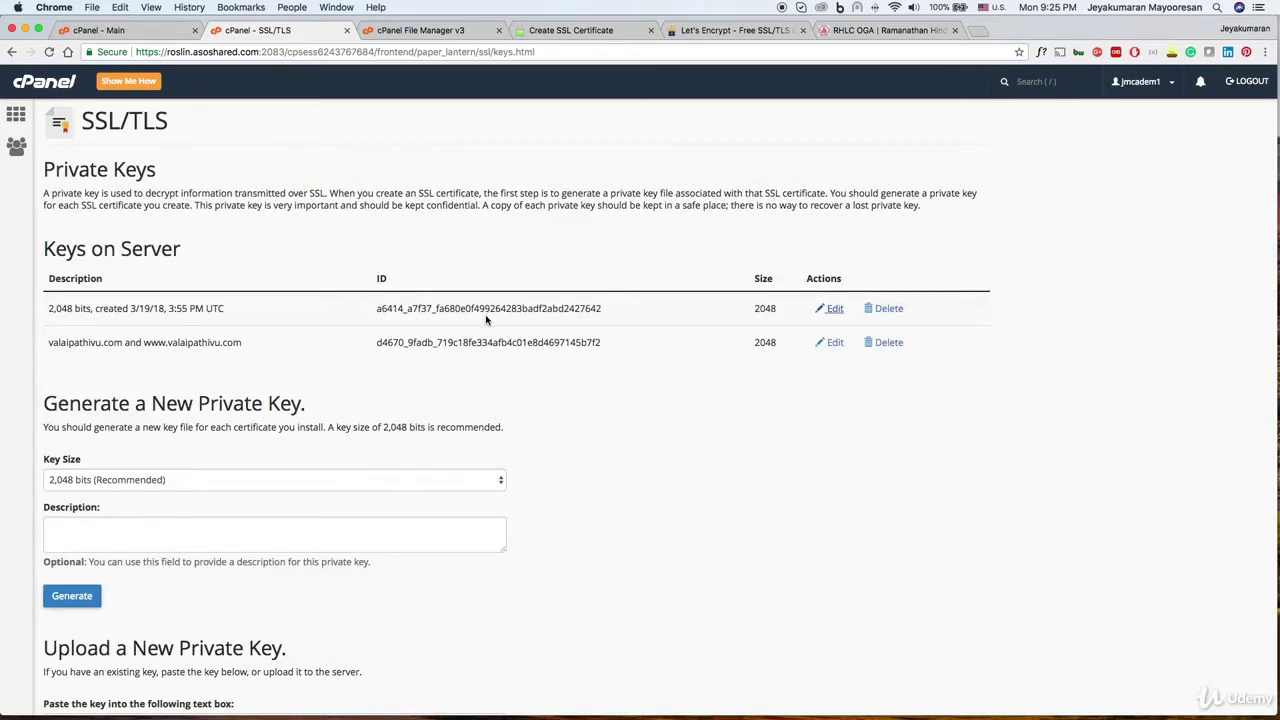
pyautogui.moveTo(628, 308); pyautogui.dragTo(181, 311)
pyautogui.click(252, 277)
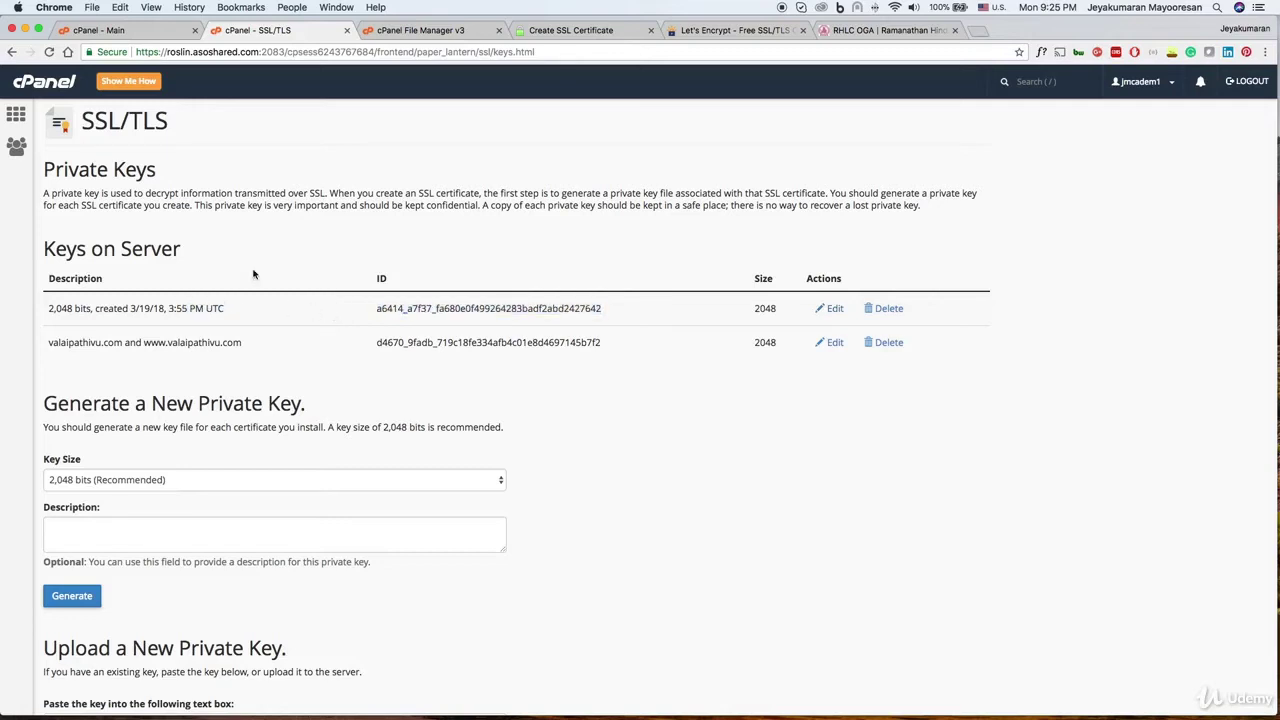
pyautogui.click(347, 32)
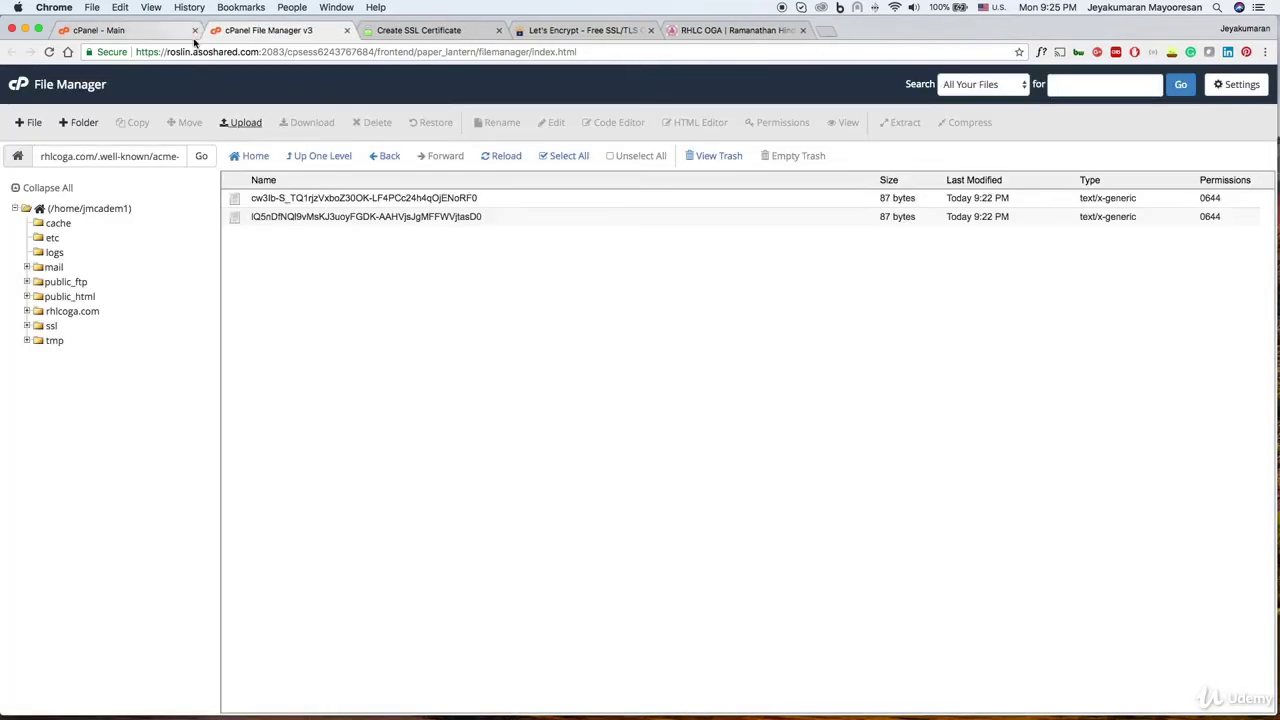
# Step: Open SSL/TLS in a new tab from the cPanel main page and go to its SSL certificates page
pyautogui.click(146, 33)
pyautogui.rightClick(110, 199)
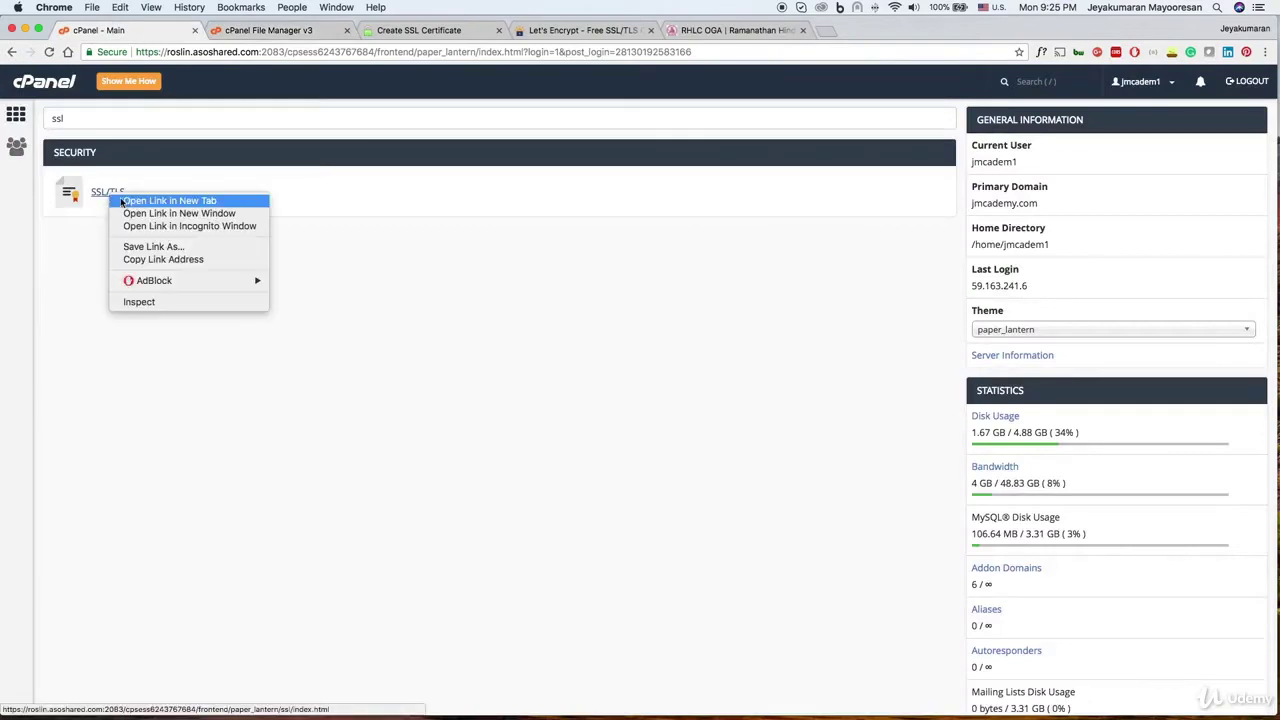
pyautogui.click(150, 201)
pyautogui.click(236, 32)
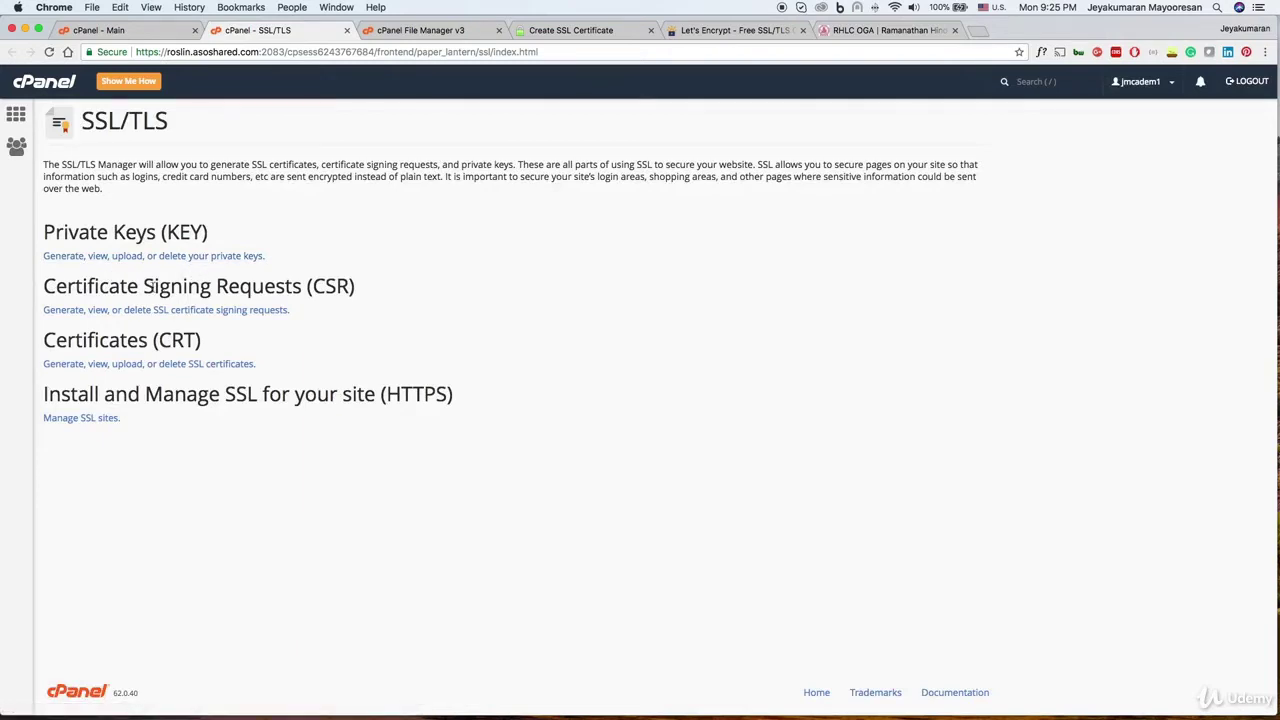
pyautogui.click(555, 30)
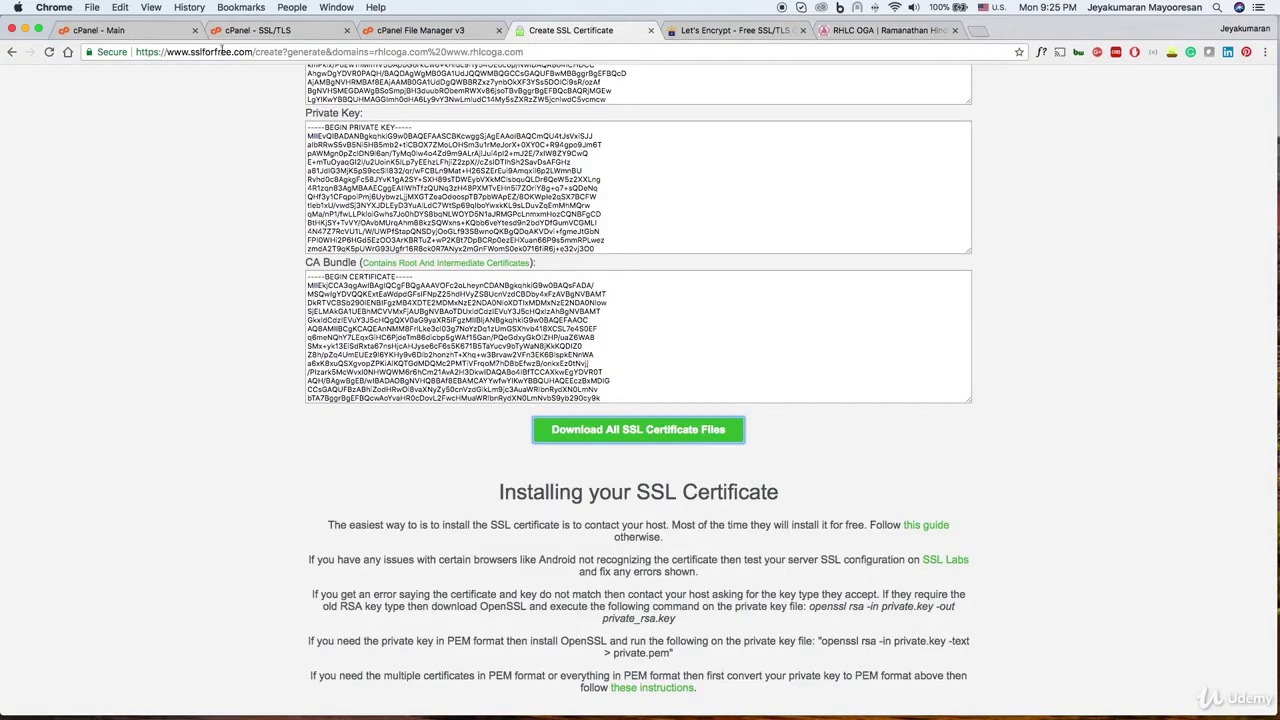
pyautogui.click(262, 31)
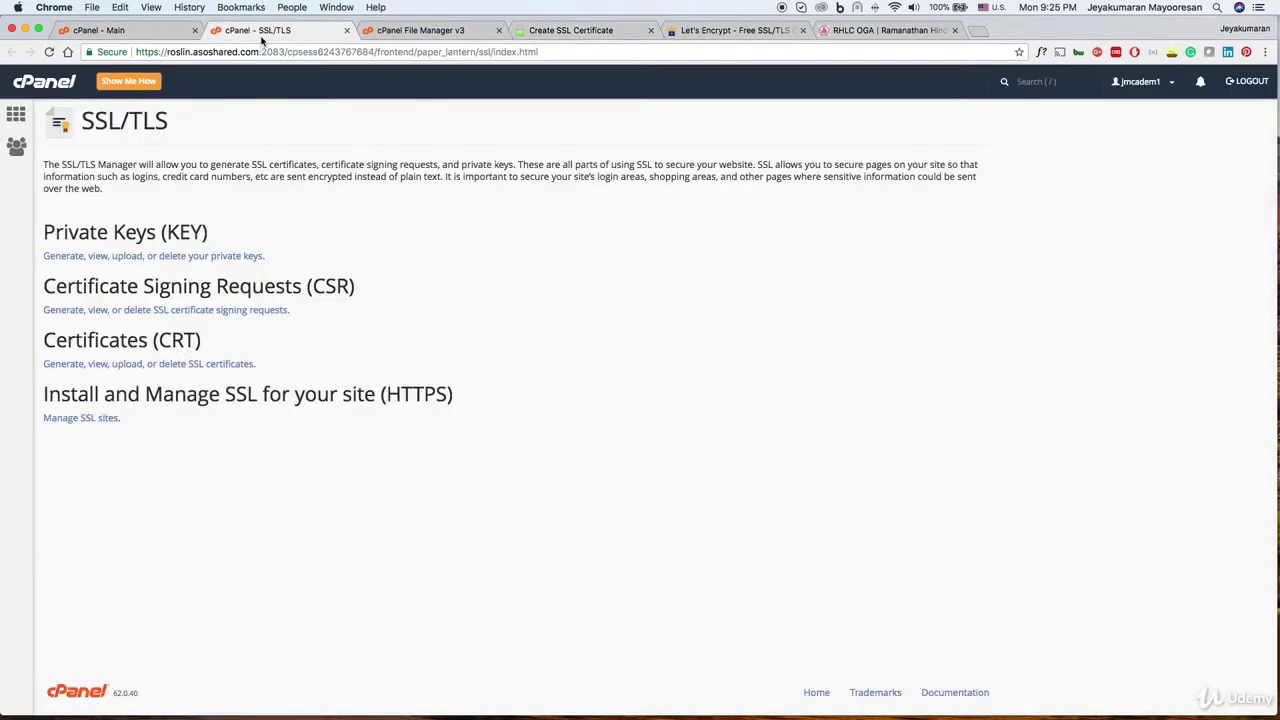
pyautogui.click(173, 365)
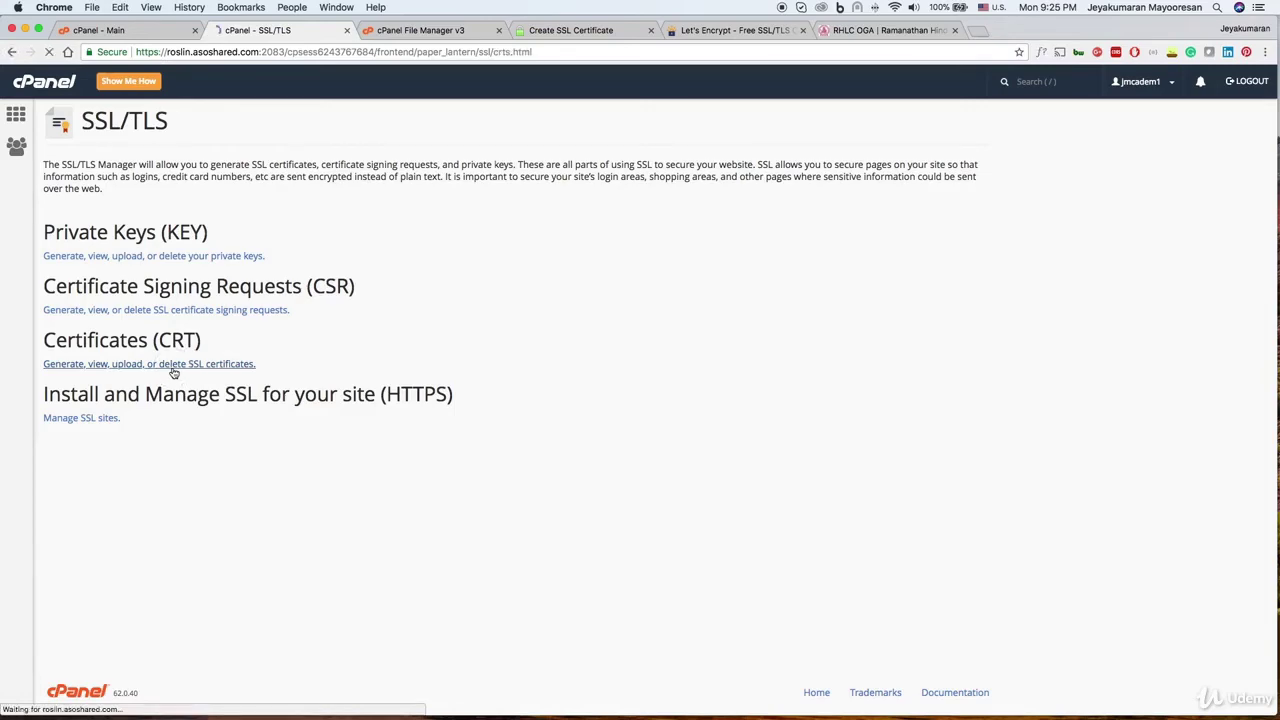
# Step: Upload certificate.crt from the sslforfree folder as a new certificate, leaving the description empty
pyautogui.scroll(-10, 268, 370)
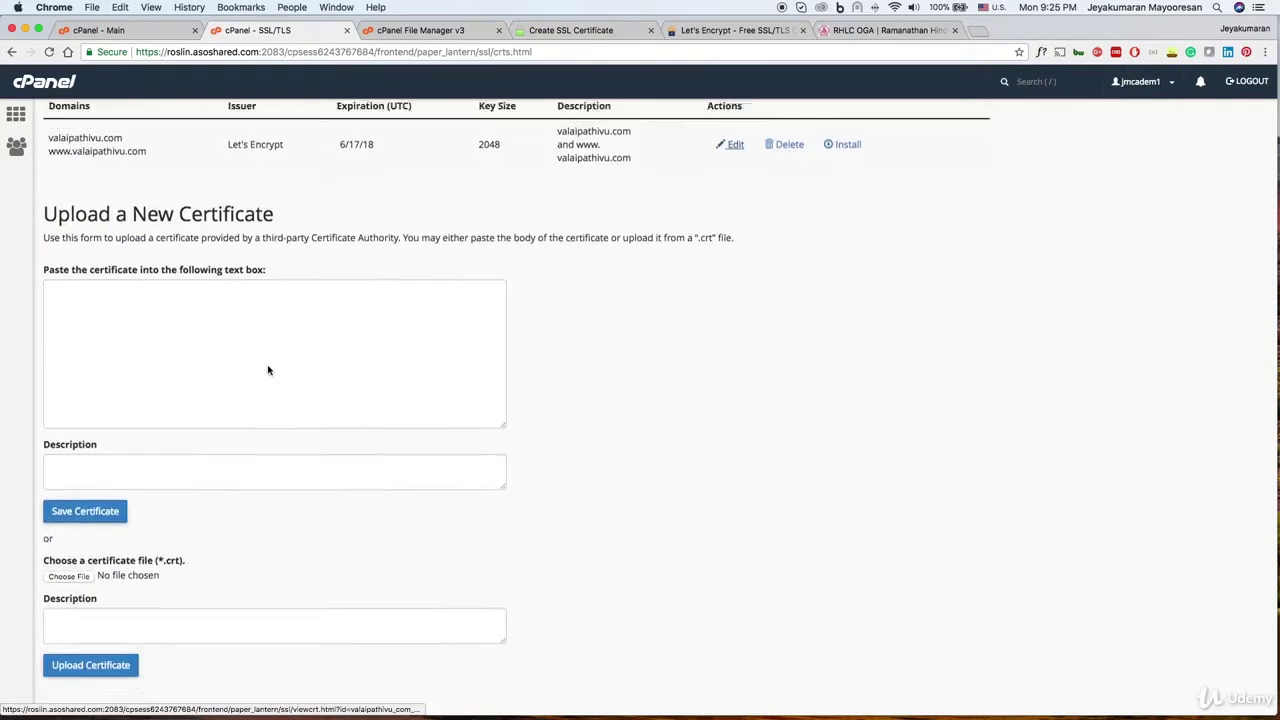
pyautogui.scroll(-13, 268, 370)
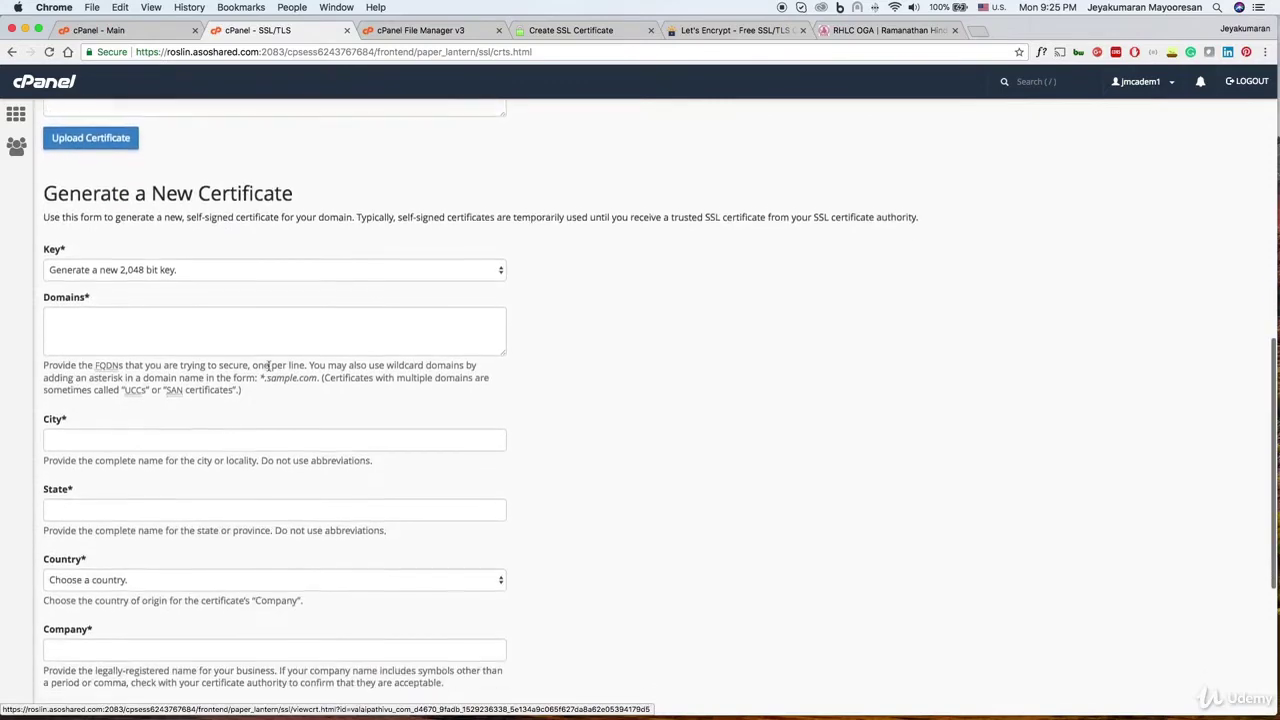
pyautogui.scroll(14, 268, 368)
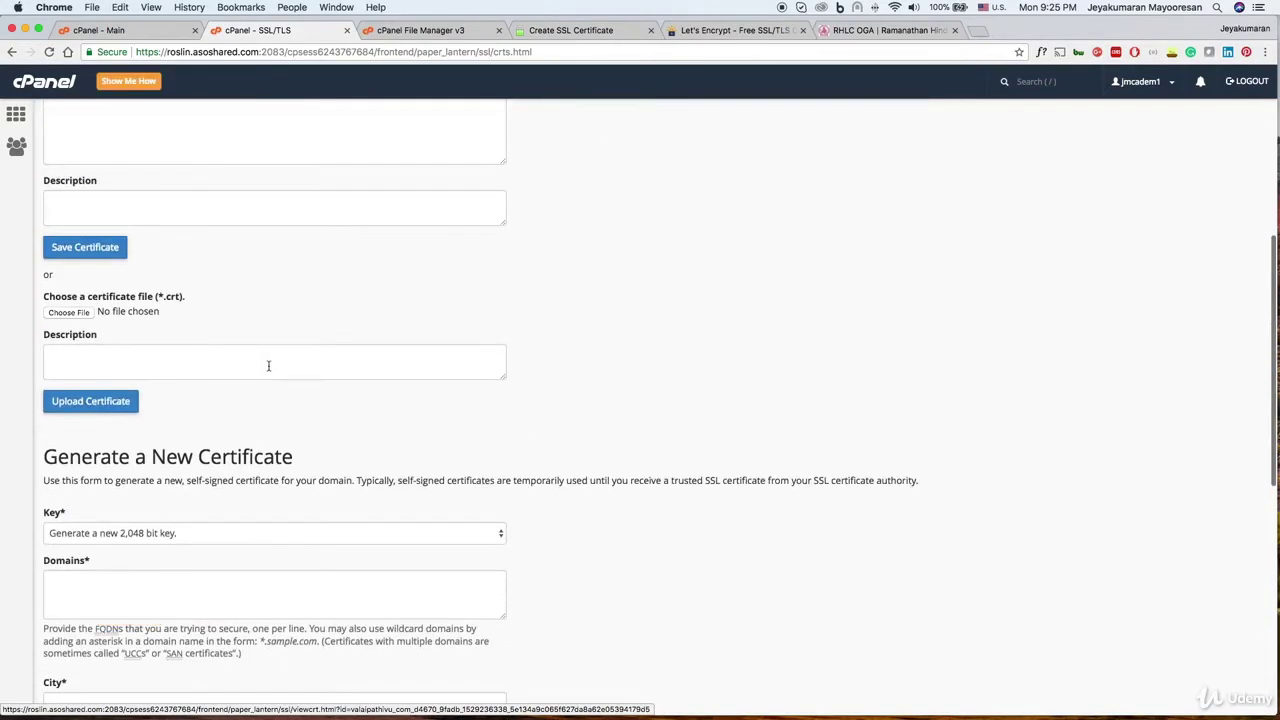
pyautogui.scroll(1, 268, 370)
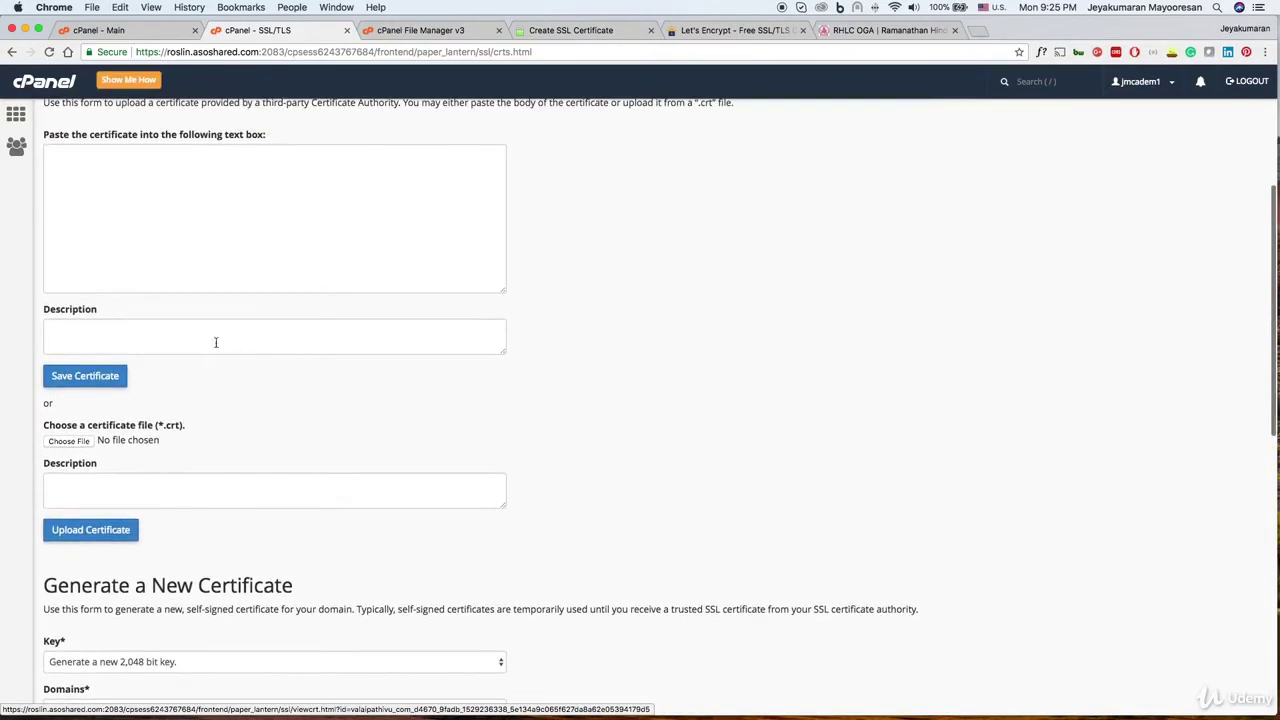
pyautogui.click(68, 441)
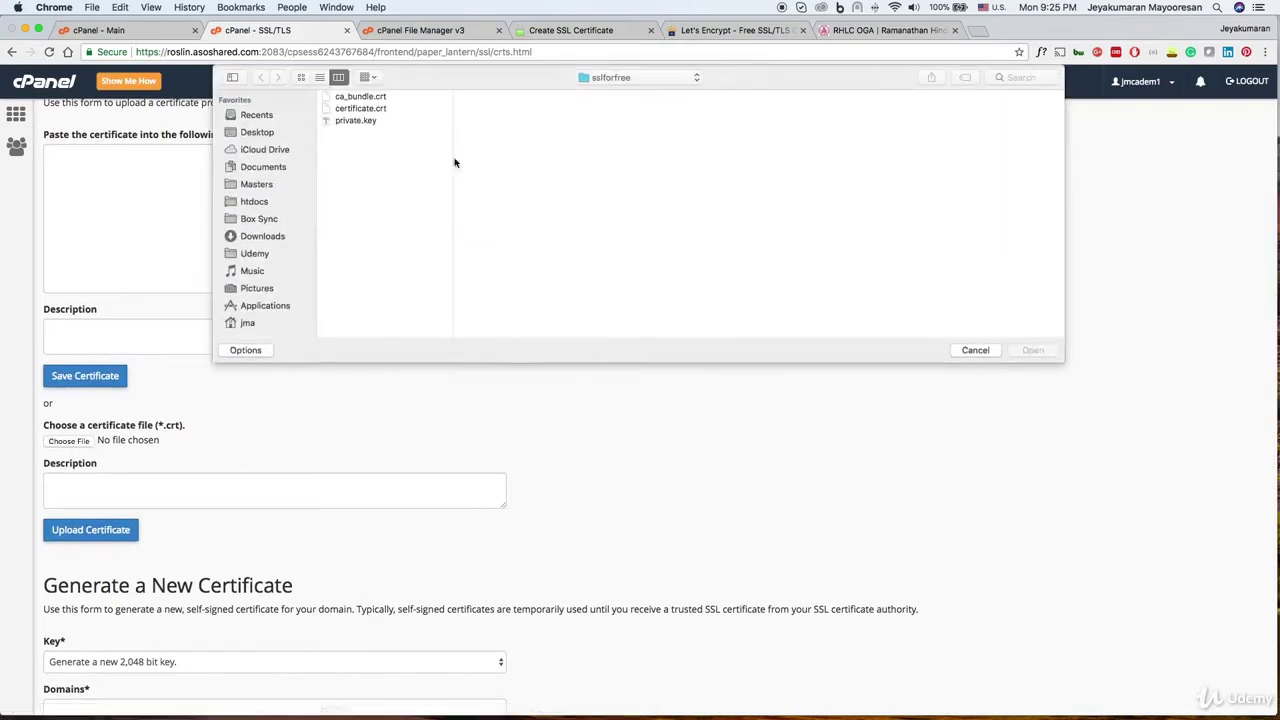
pyautogui.click(375, 110)
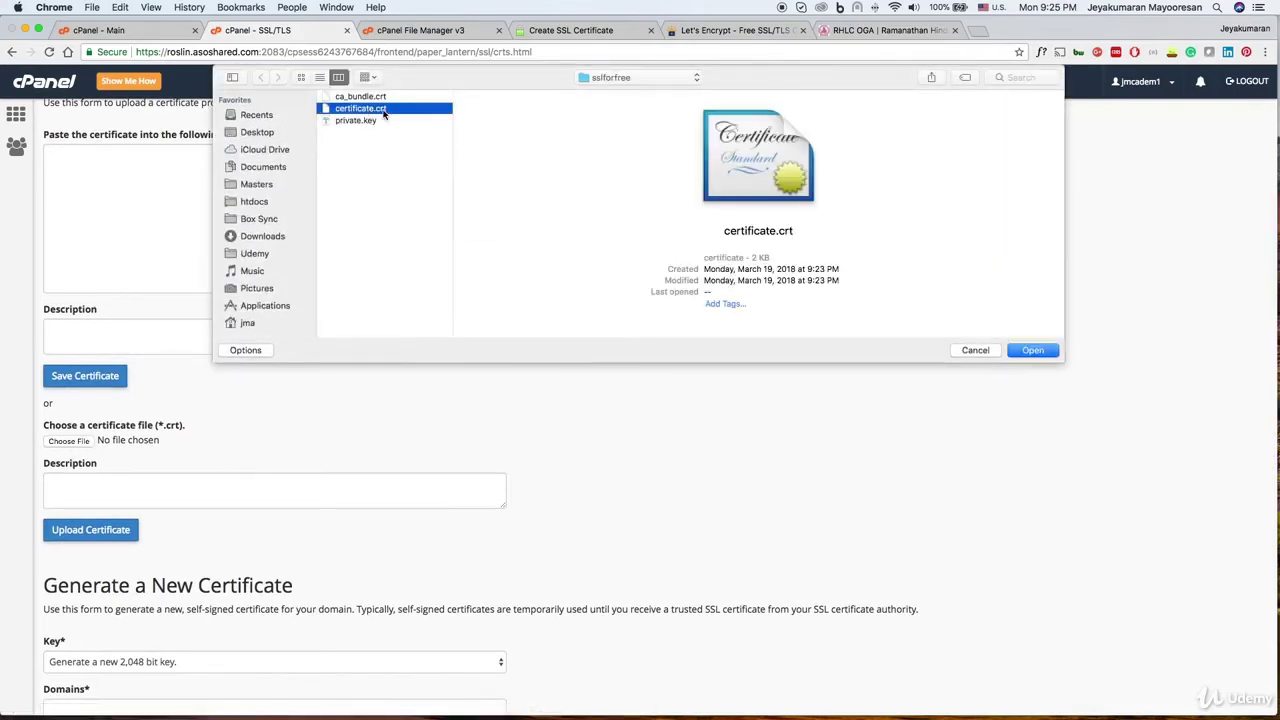
pyautogui.doubleClick(378, 109)
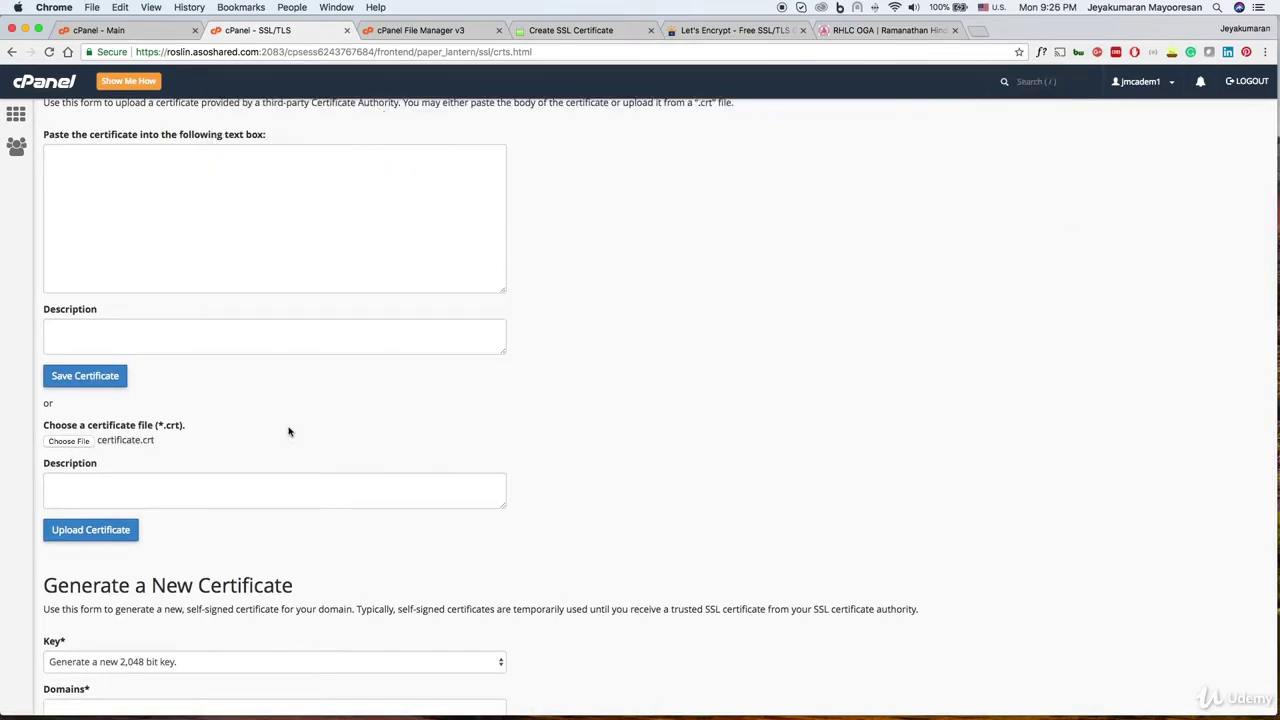
pyautogui.click(92, 530)
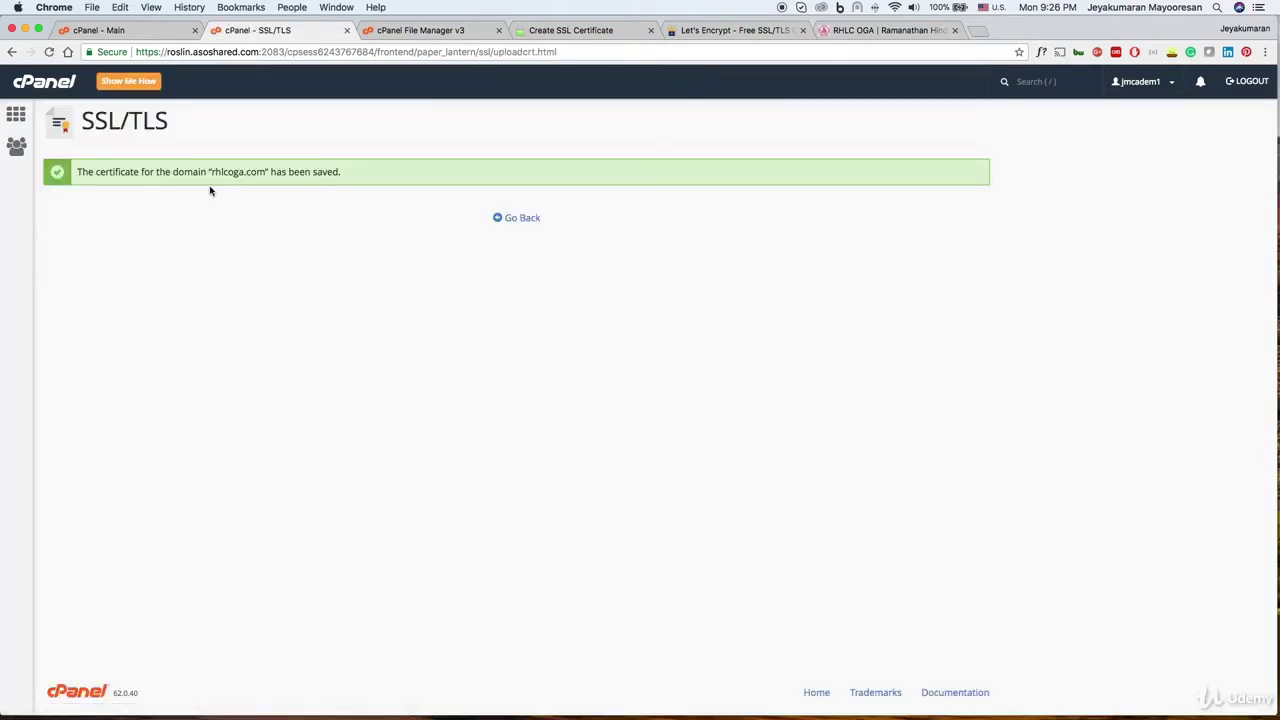
# Step: Check the rhlcoga.com entry in the Certificates on Server list and close the SSL/TLS tab
pyautogui.click(517, 219)
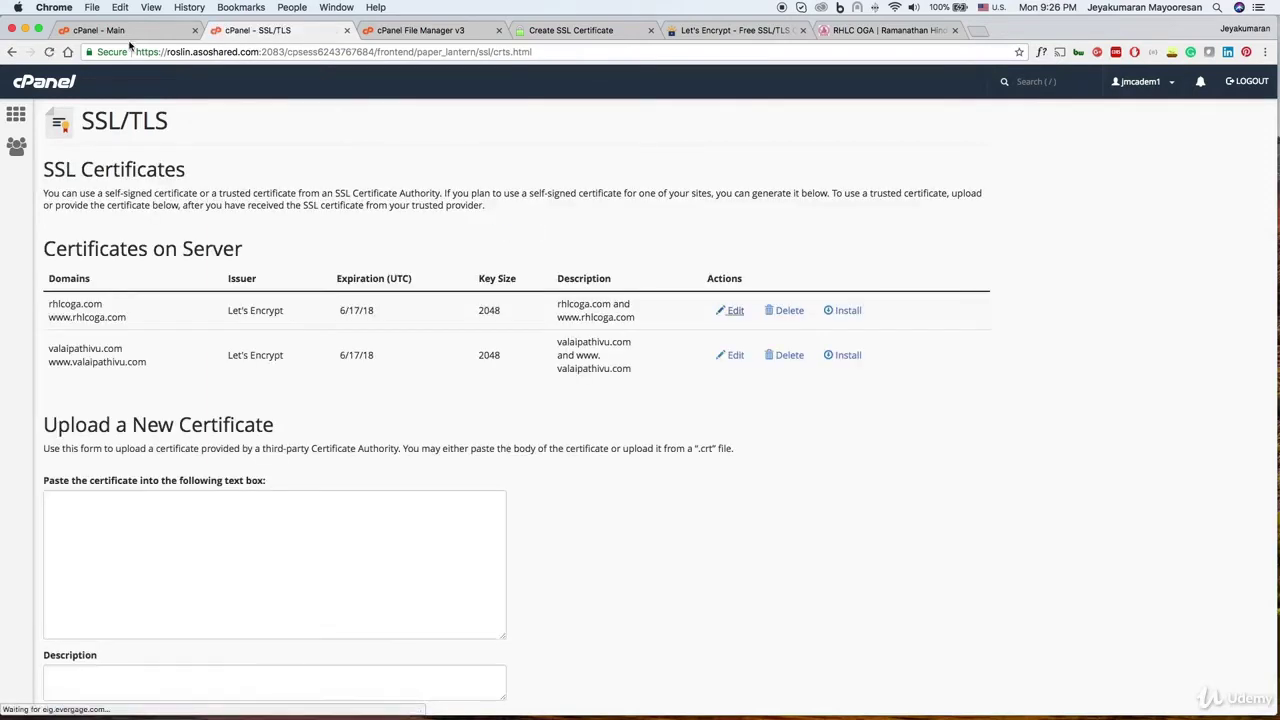
pyautogui.moveTo(48, 304); pyautogui.dragTo(153, 288)
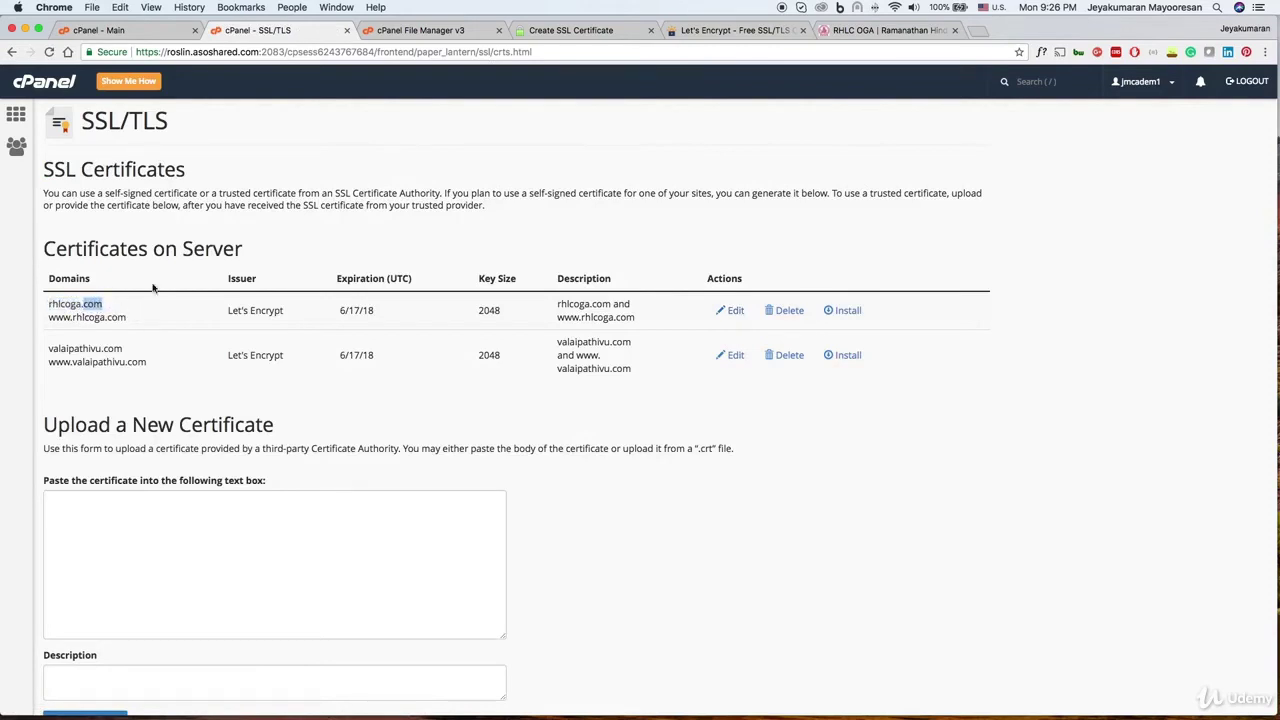
pyautogui.click(346, 30)
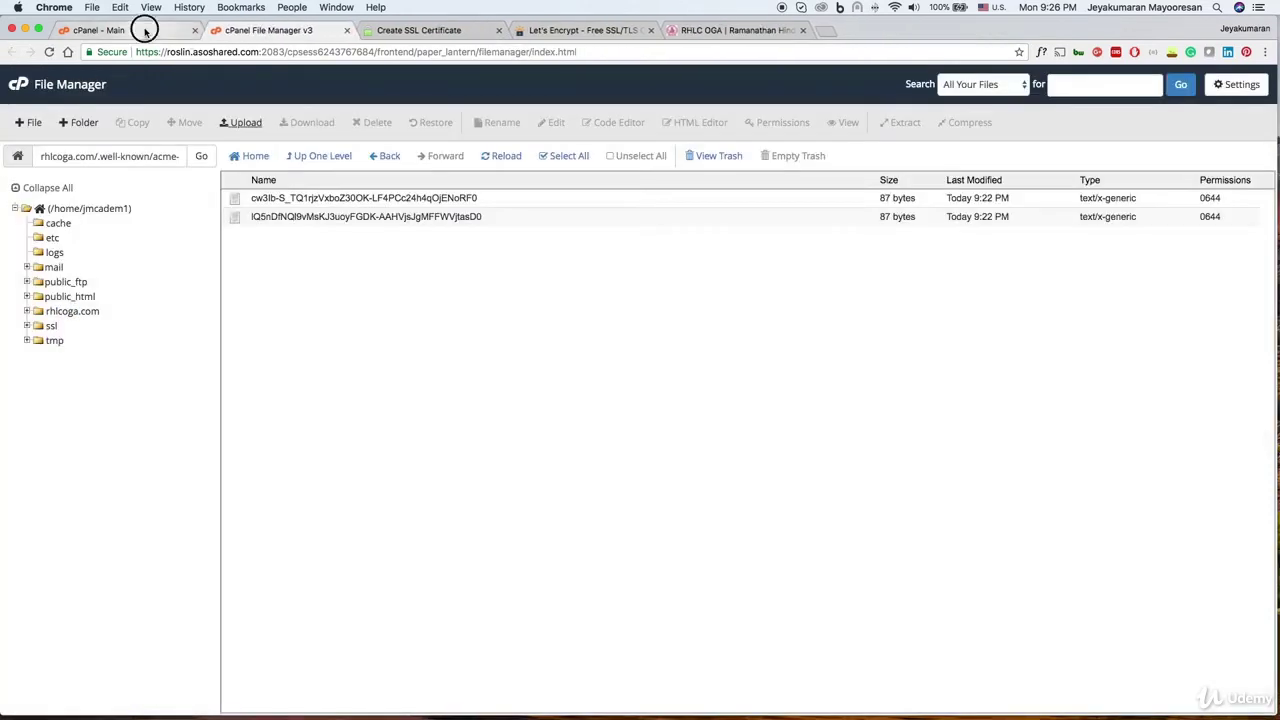
# Step: Reopen SSL/TLS in a new tab from the cPanel main page and go to the Manage SSL sites page
pyautogui.click(143, 30)
pyautogui.rightClick(102, 194)
pyautogui.click(126, 199)
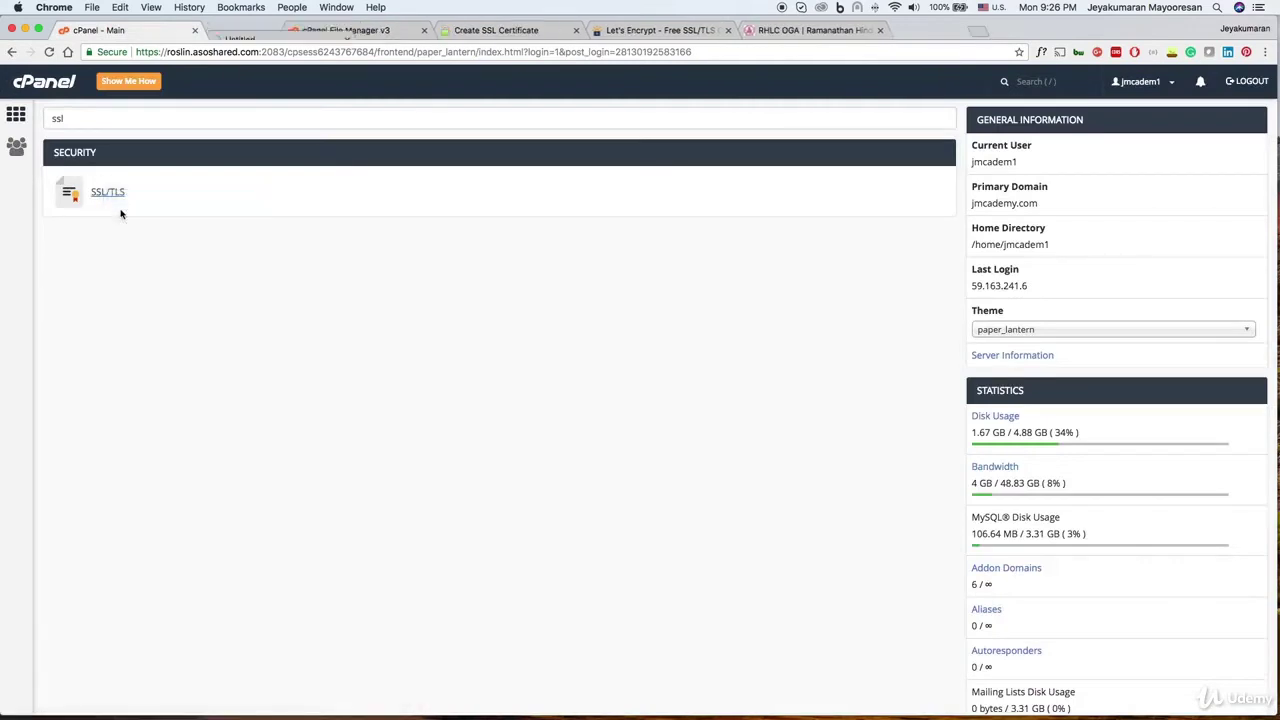
pyautogui.click(244, 36)
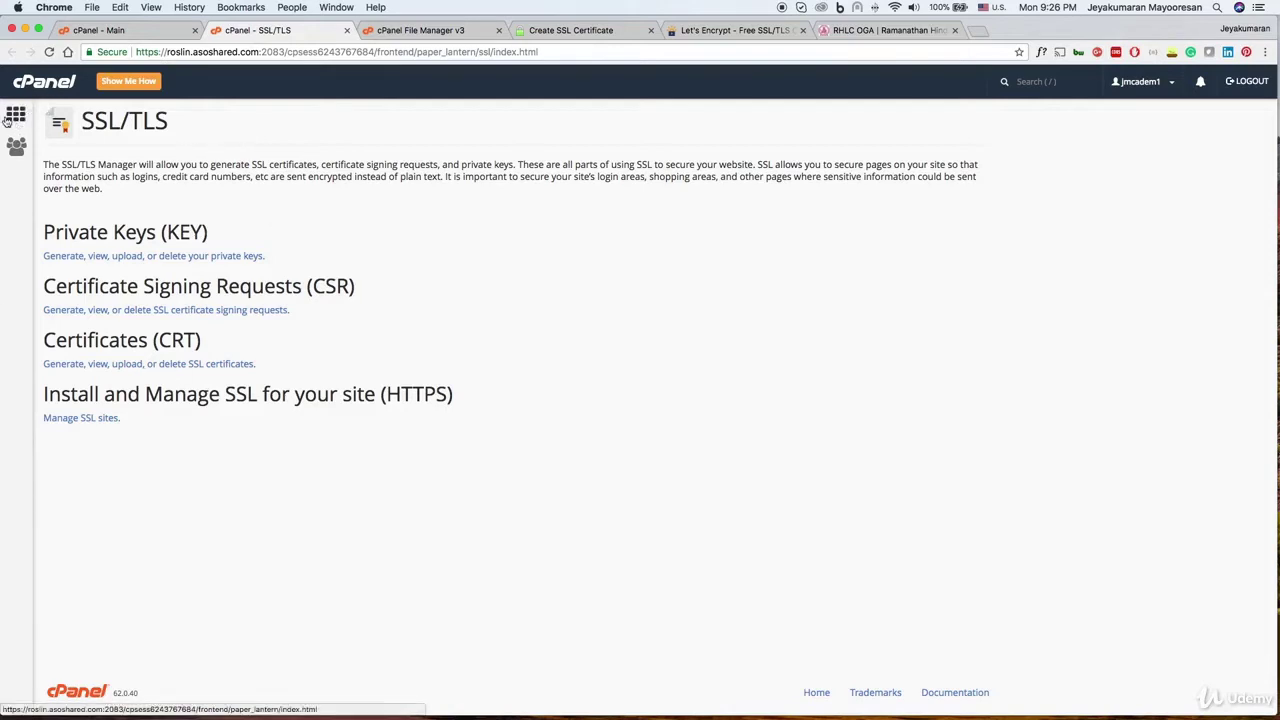
pyautogui.click(82, 420)
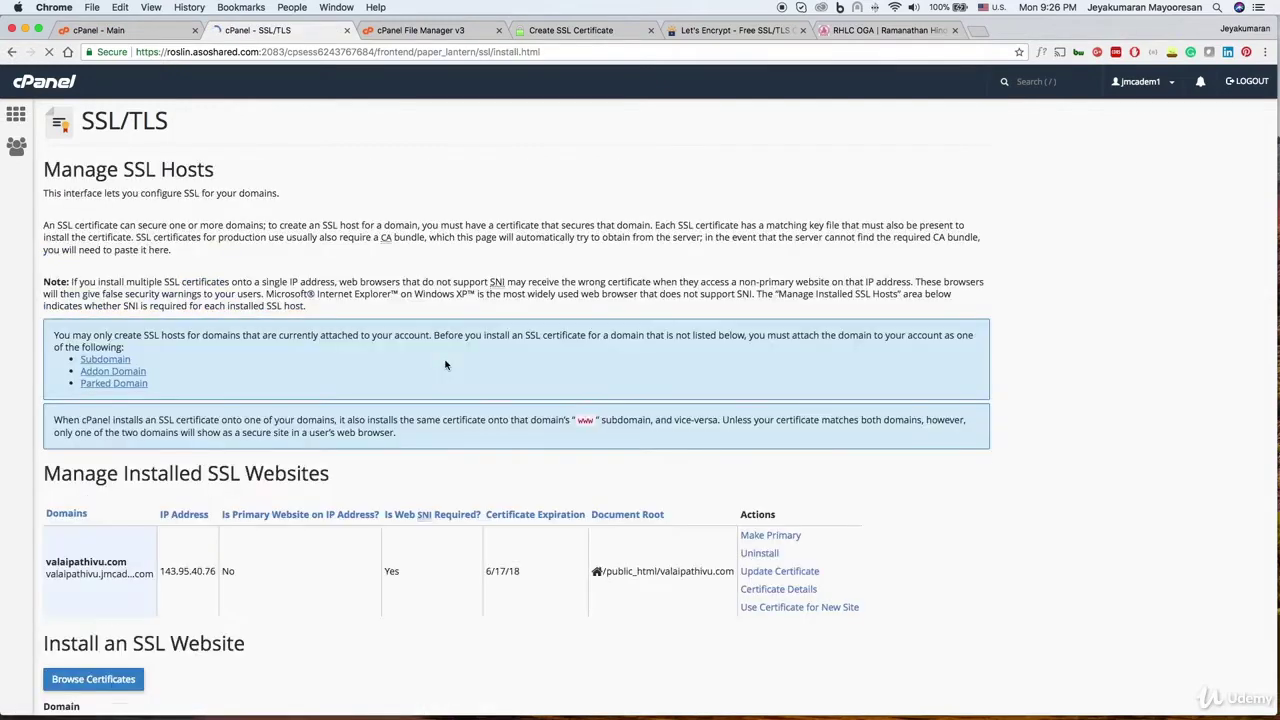
# Step: Select rhlcoga.com as the domain for the SSL website and autofill its certificate, private key and CA bundle by domain
pyautogui.scroll(-5, 446, 364)
pyautogui.scroll(-1, 446, 364)
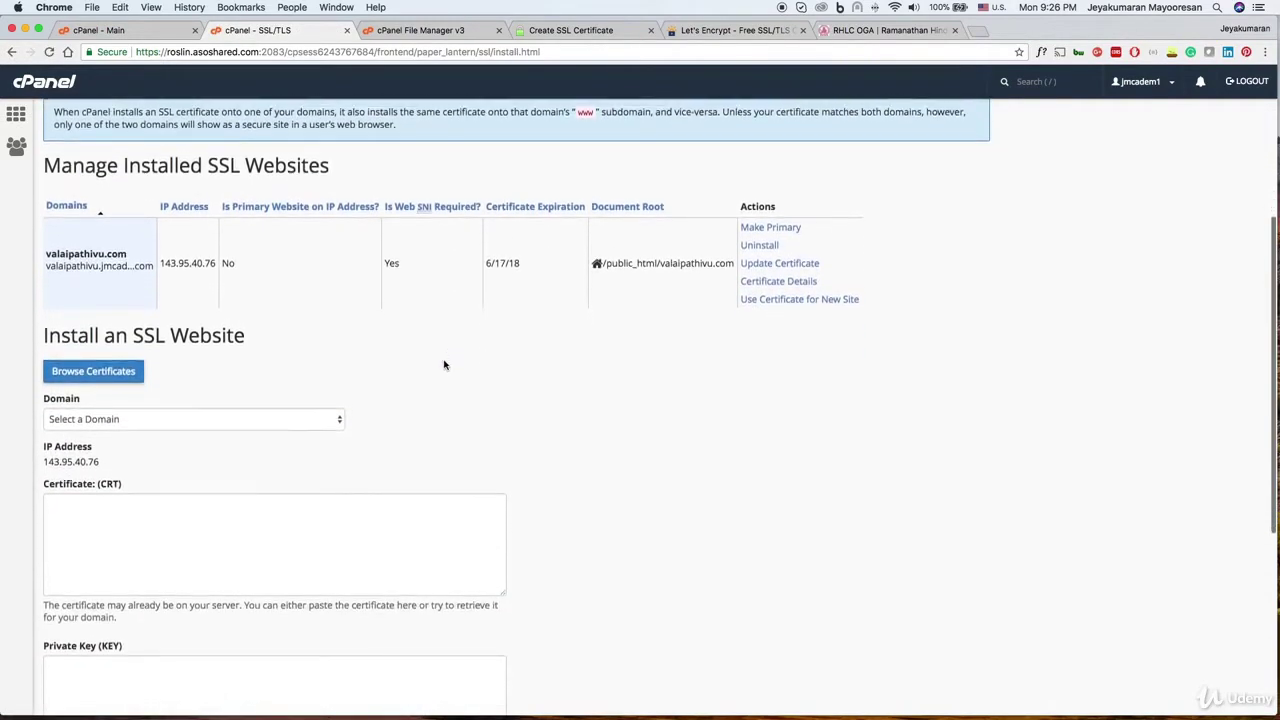
pyautogui.click(306, 420)
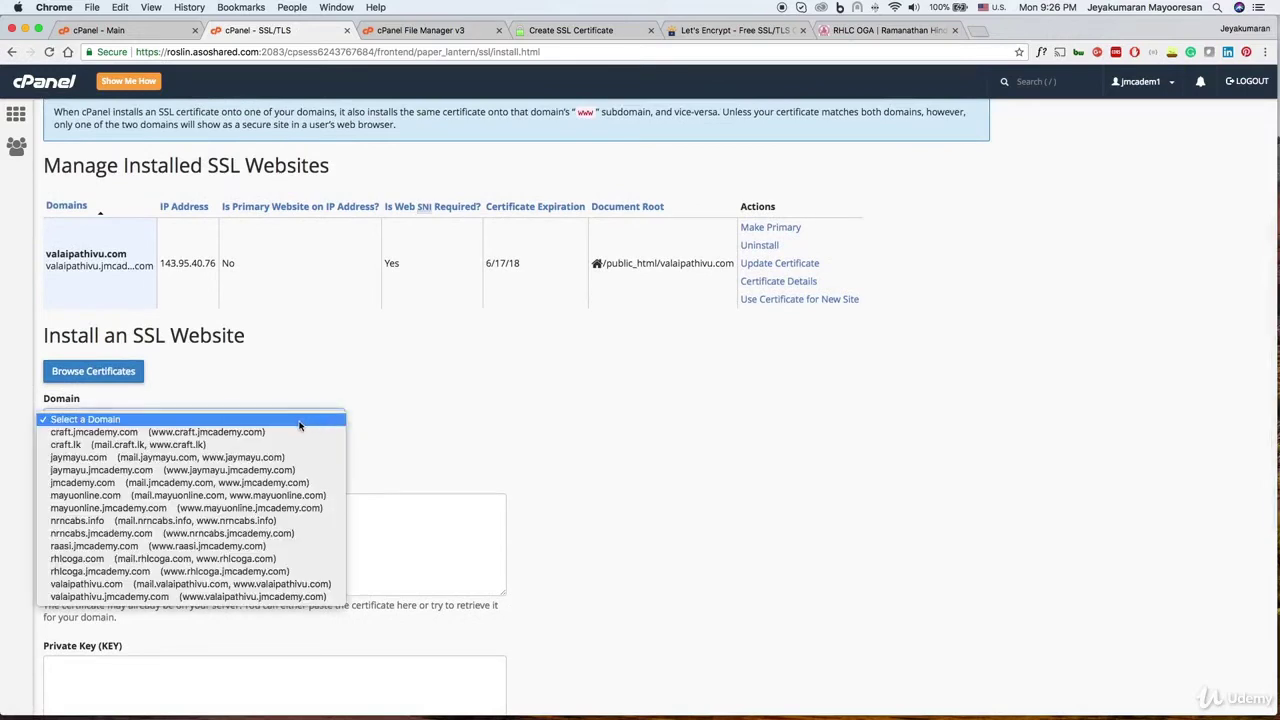
pyautogui.click(240, 559)
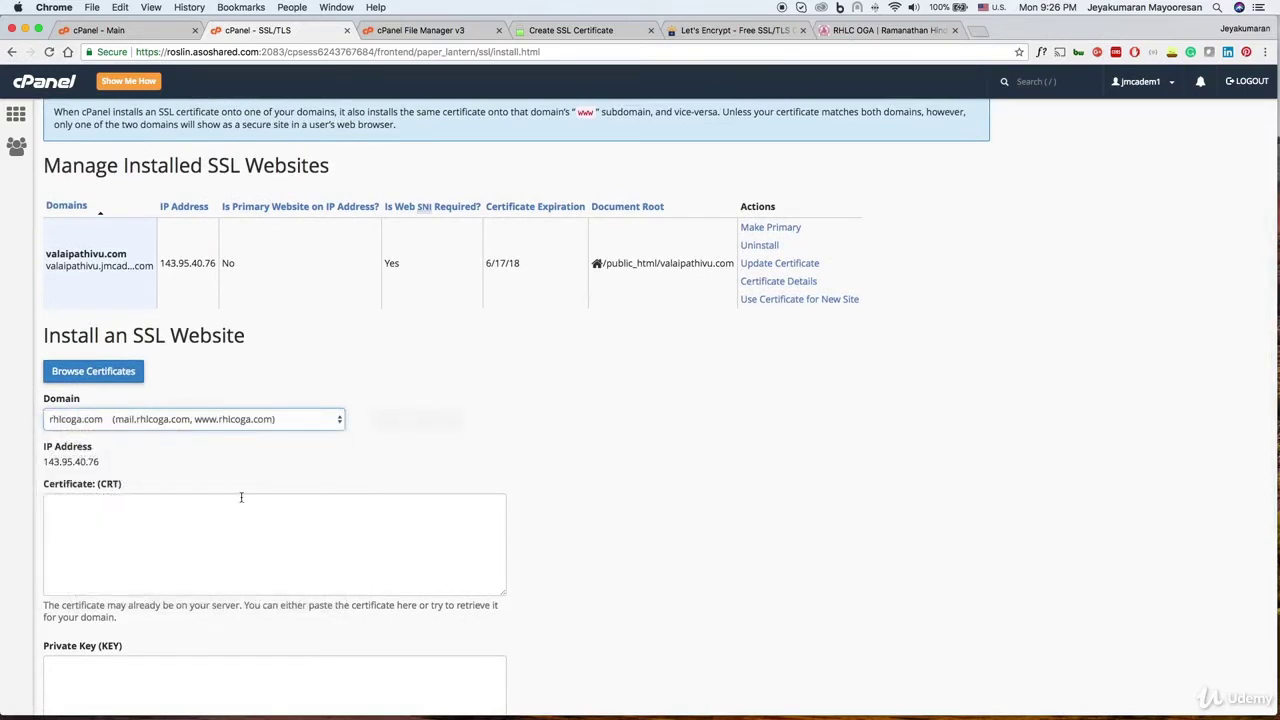
pyautogui.scroll(-3, 726, 471)
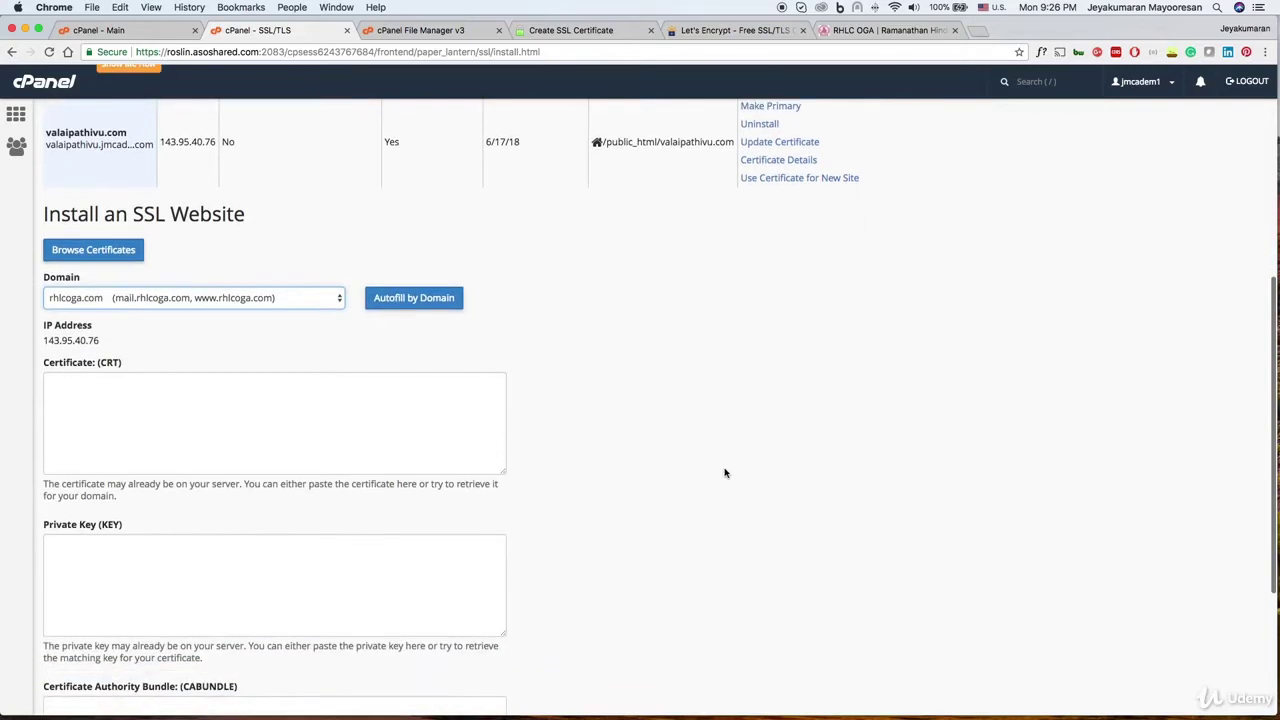
pyautogui.scroll(-6, 725, 473)
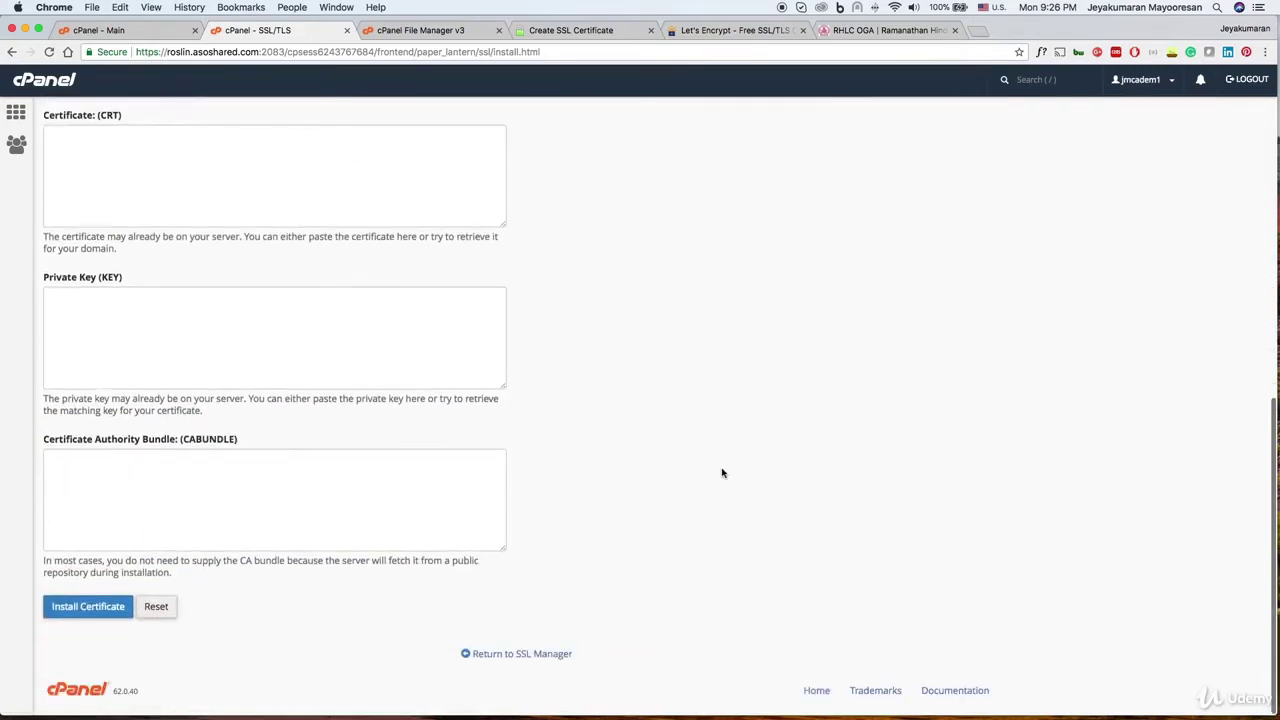
pyautogui.scroll(5, 722, 471)
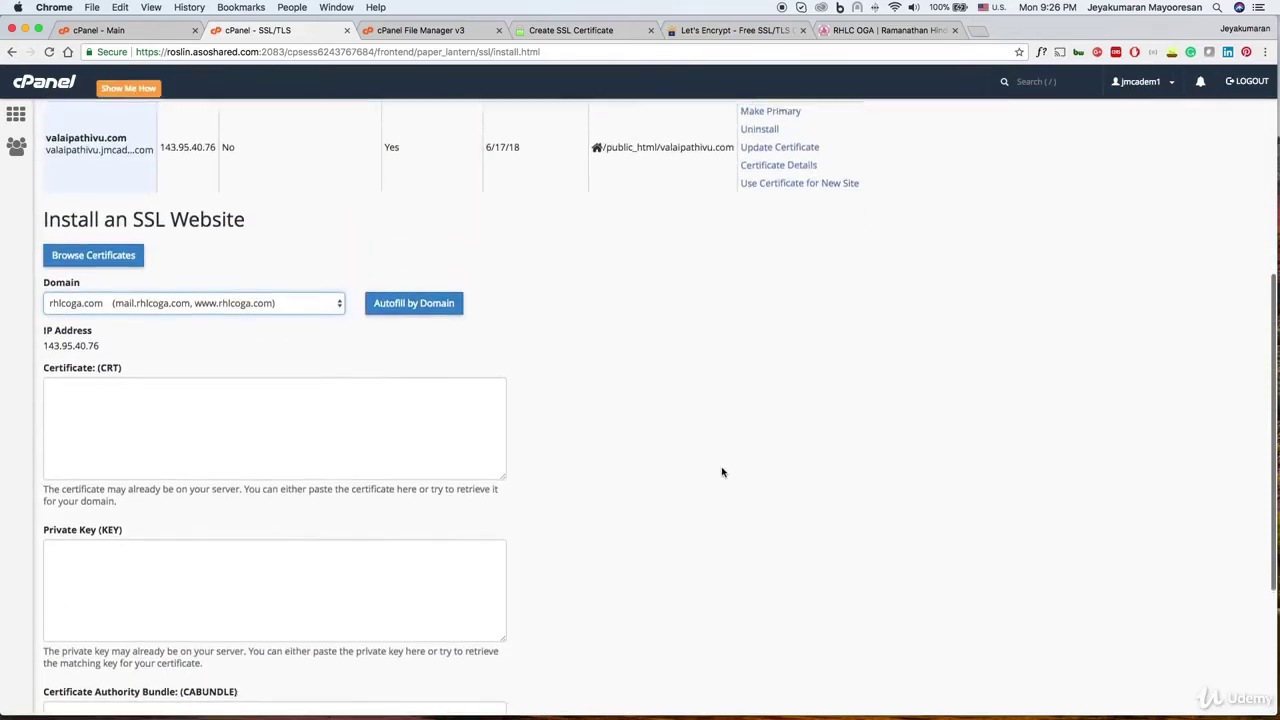
pyautogui.scroll(-5, 177, 394)
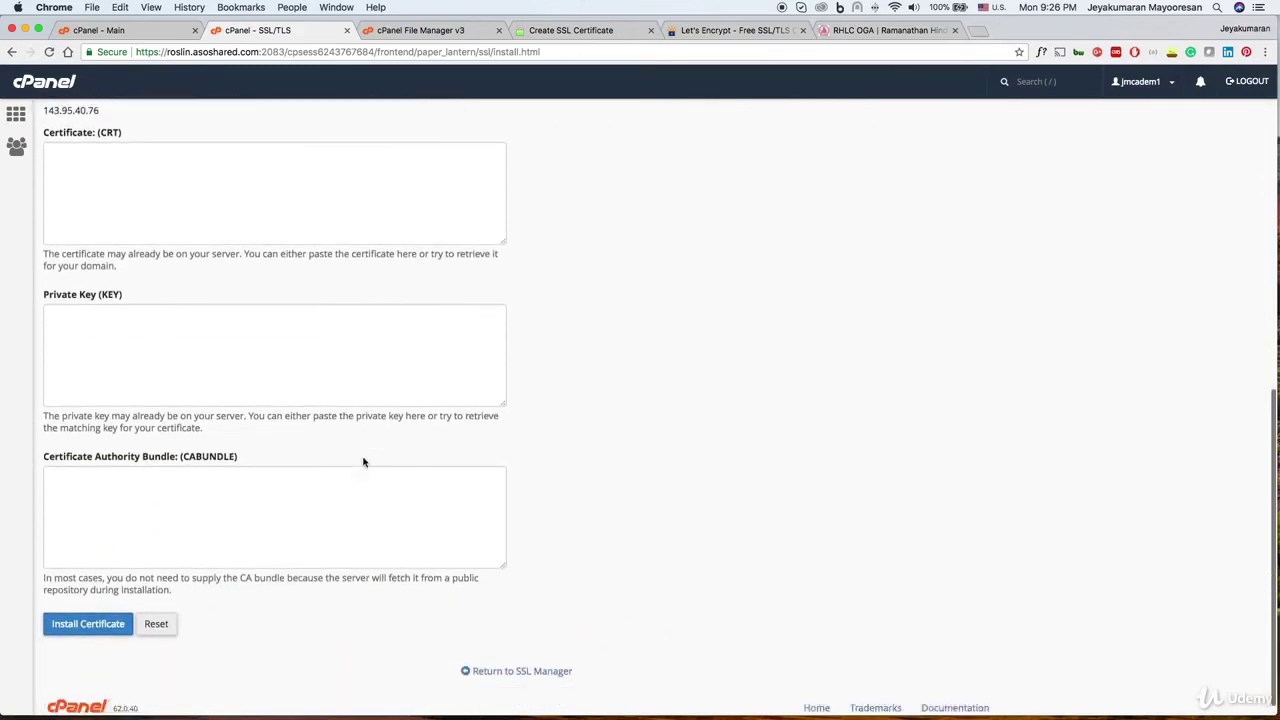
pyautogui.scroll(5, 518, 489)
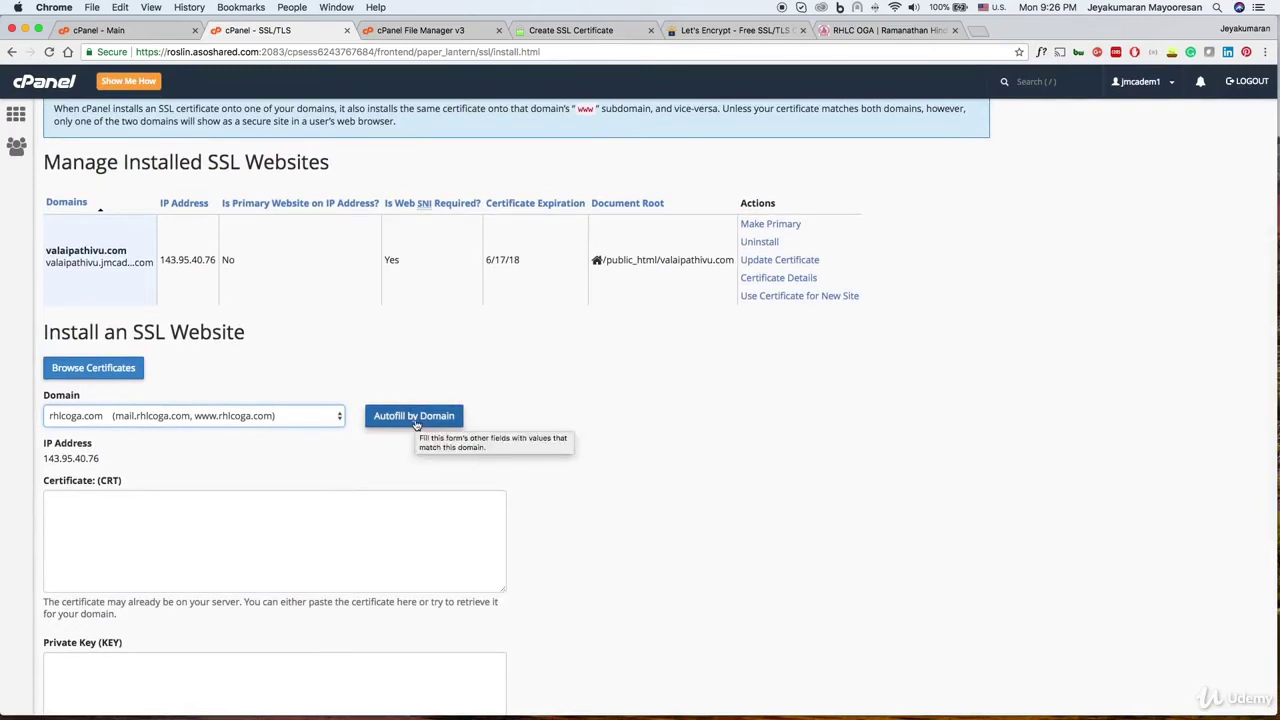
pyautogui.click(416, 424)
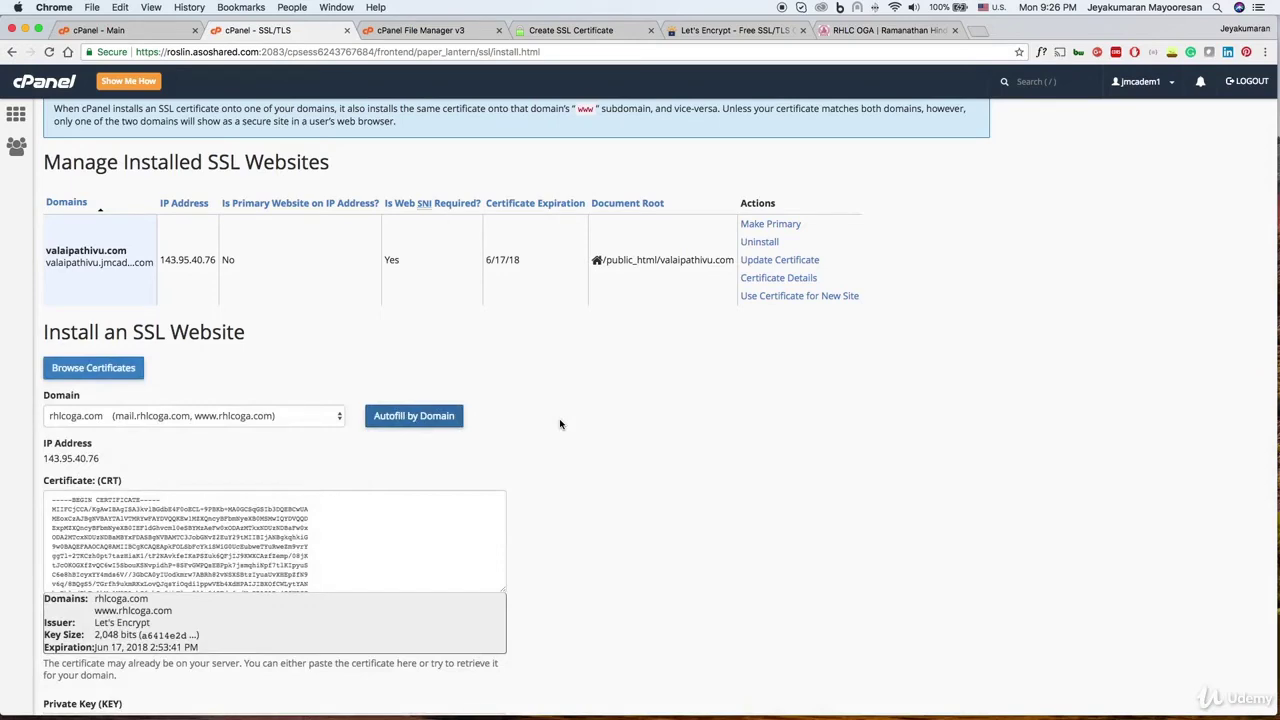
# Step: Review the autofilled certificate, private key and CA bundle, and install the certificate for rhlcoga.com
pyautogui.scroll(-4, 560, 424)
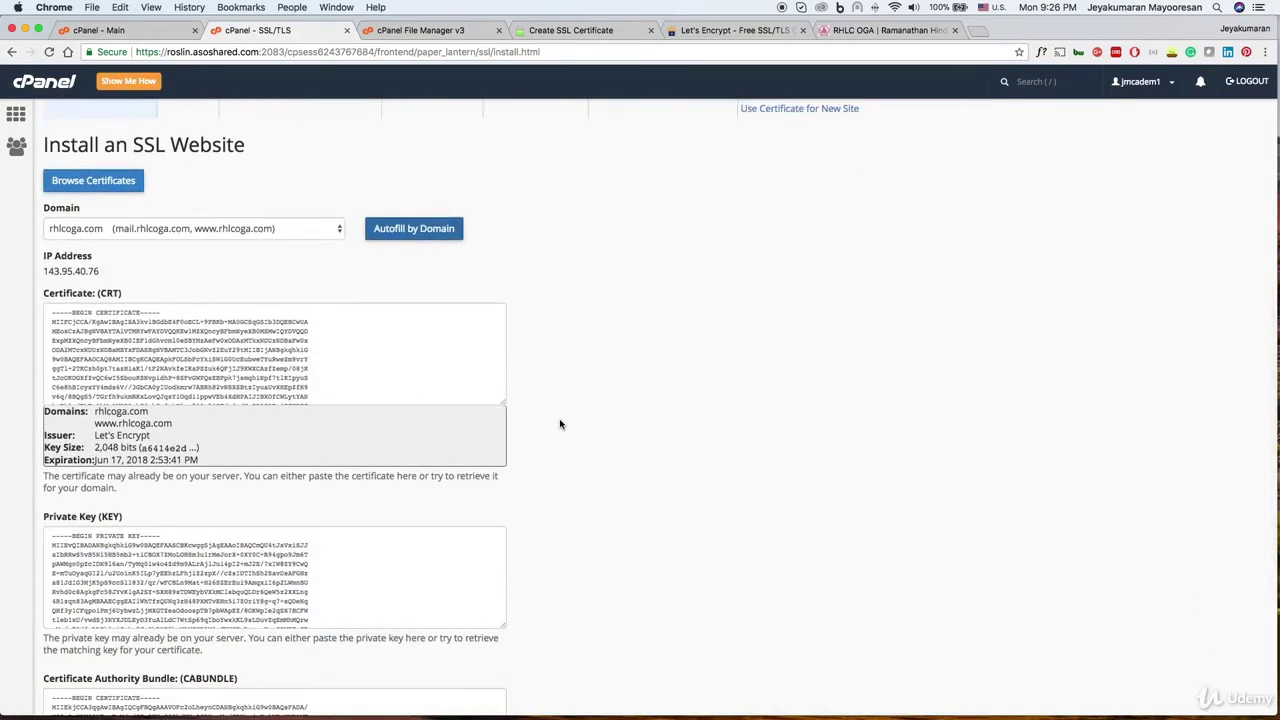
pyautogui.scroll(-5, 560, 424)
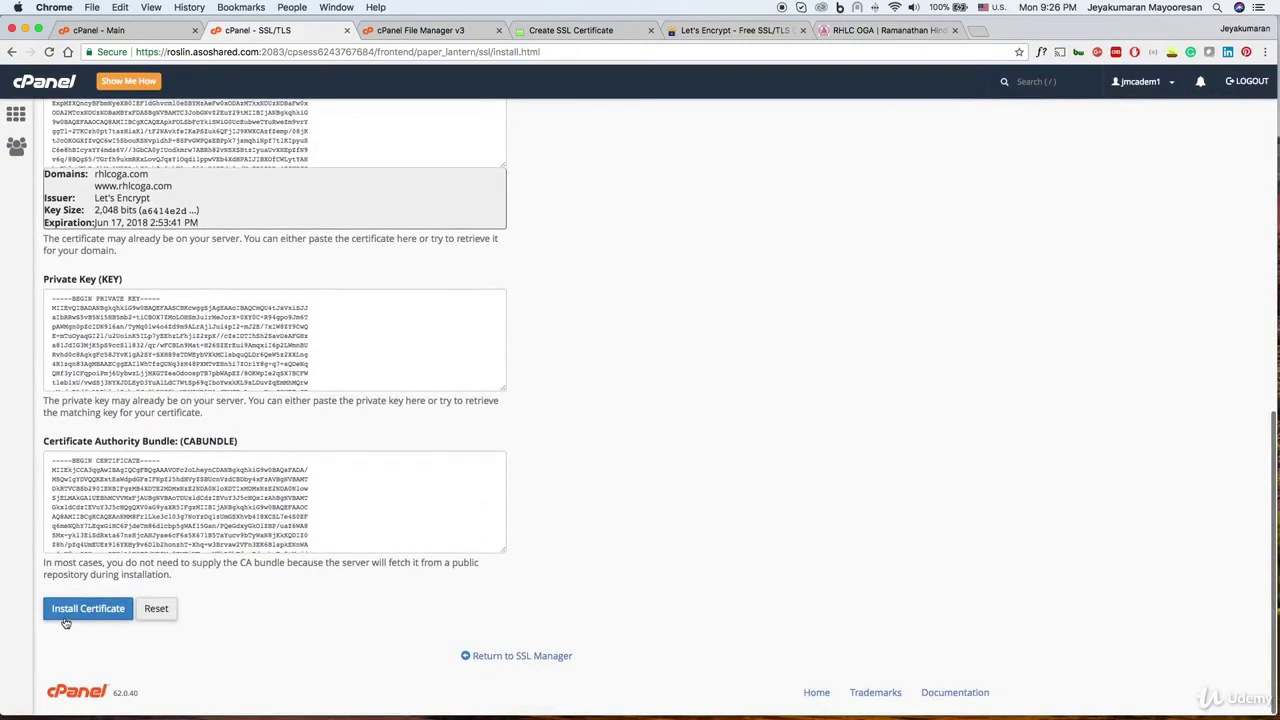
pyautogui.click(65, 621)
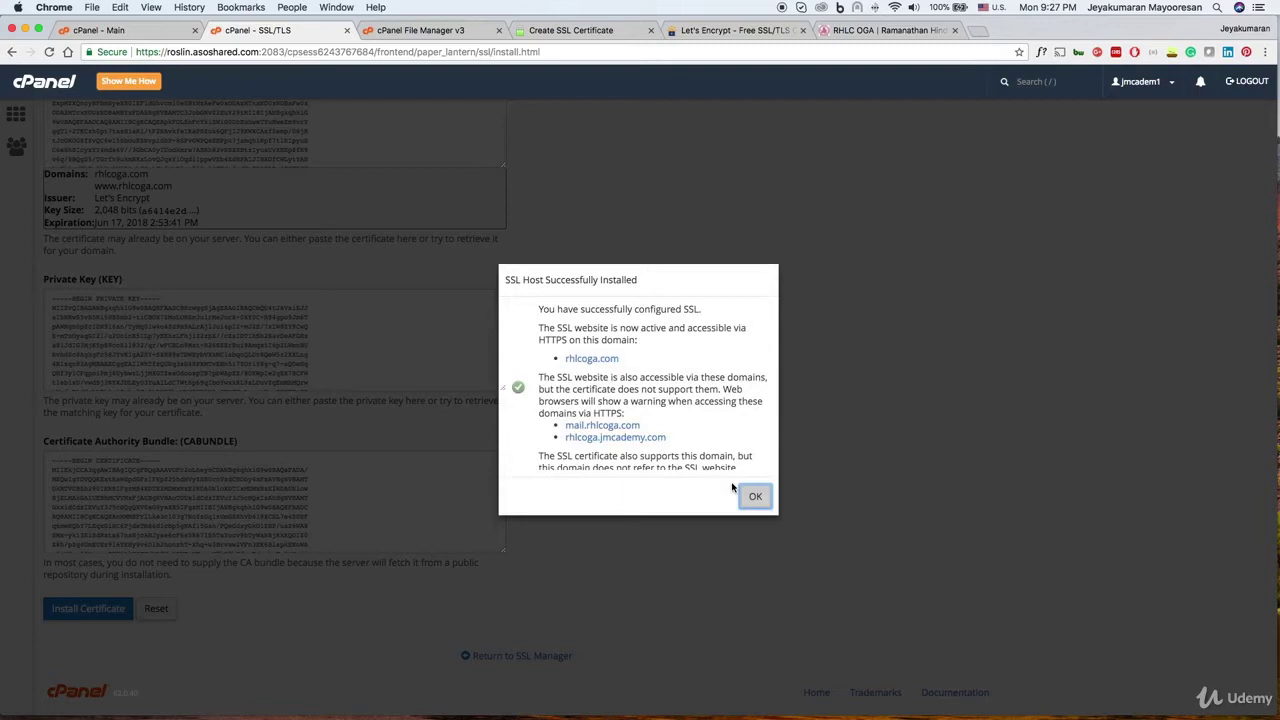
# Step: Open rhlcoga.com over HTTPS from the installation dialog and examine the site's connection and certificate information
pyautogui.click(592, 359)
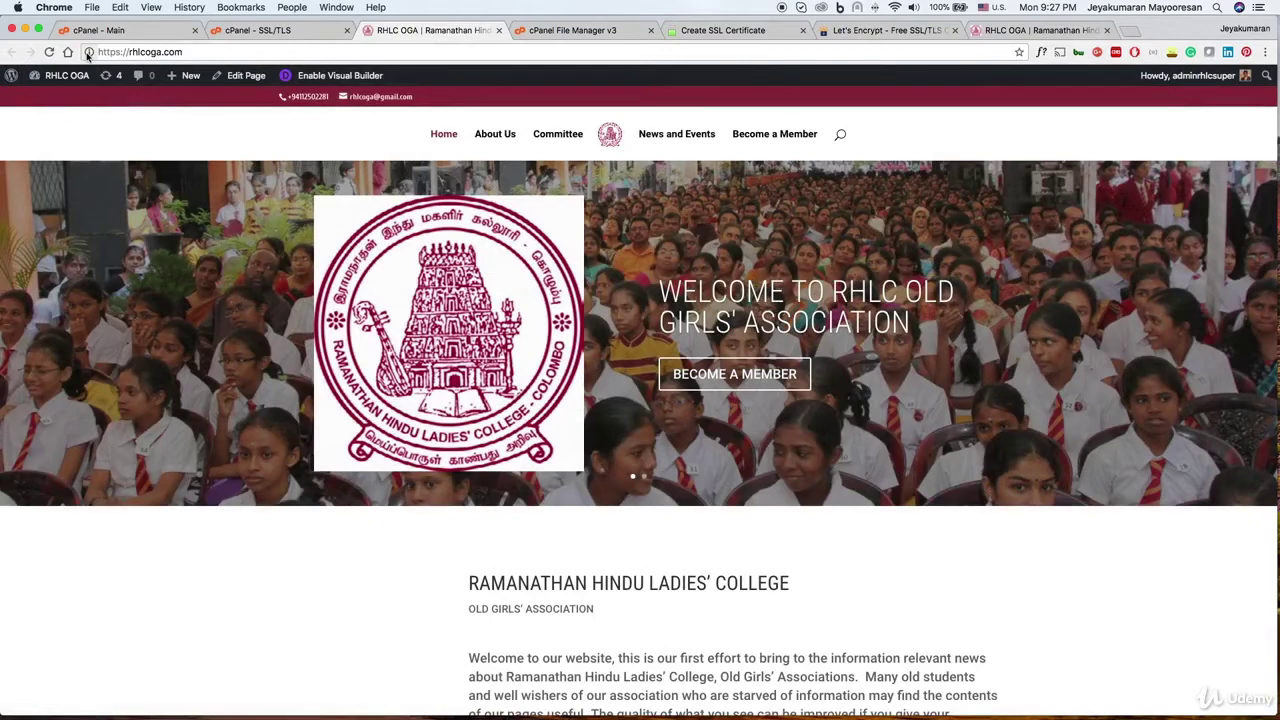
pyautogui.click(115, 52)
pyautogui.click(86, 149)
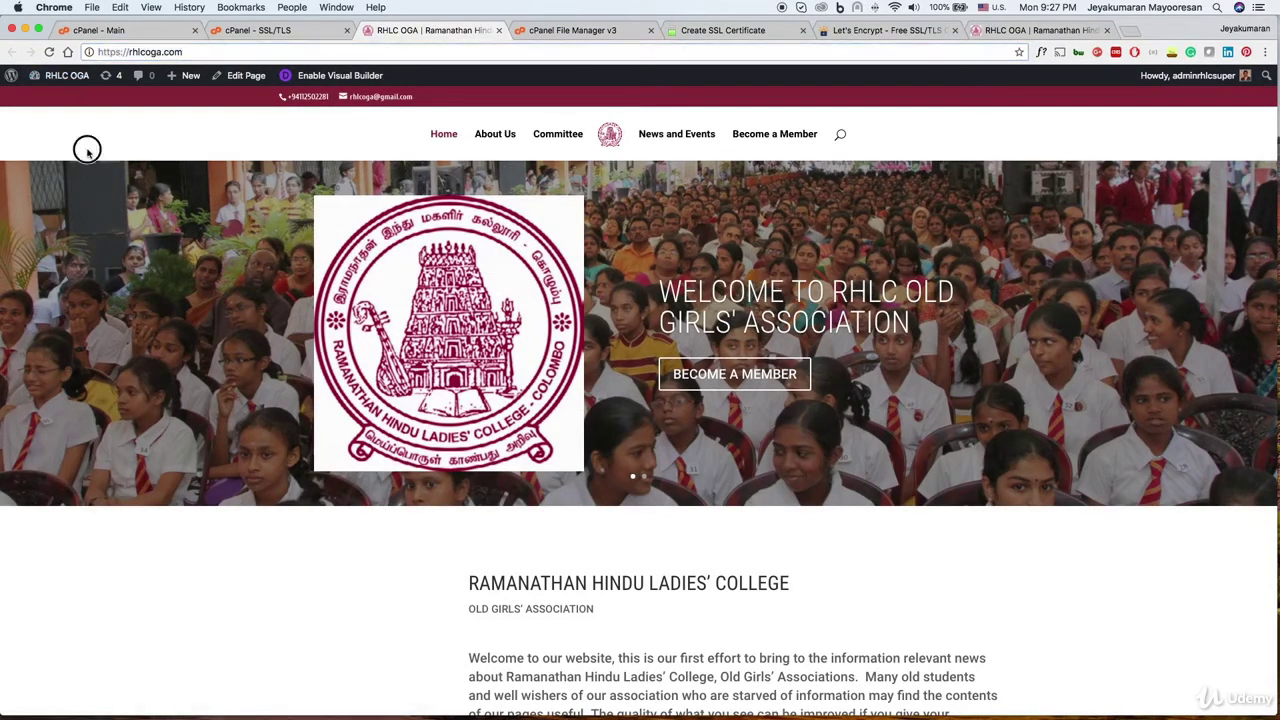
pyautogui.click(89, 53)
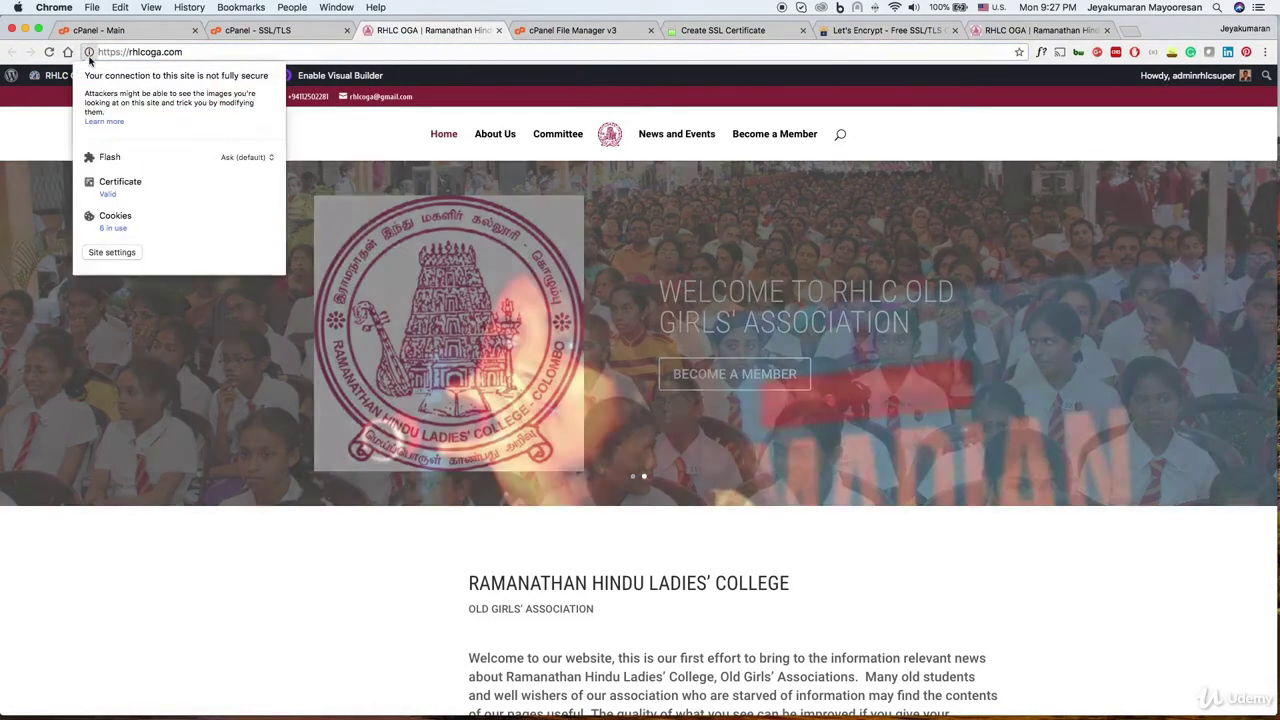
pyautogui.click(170, 52)
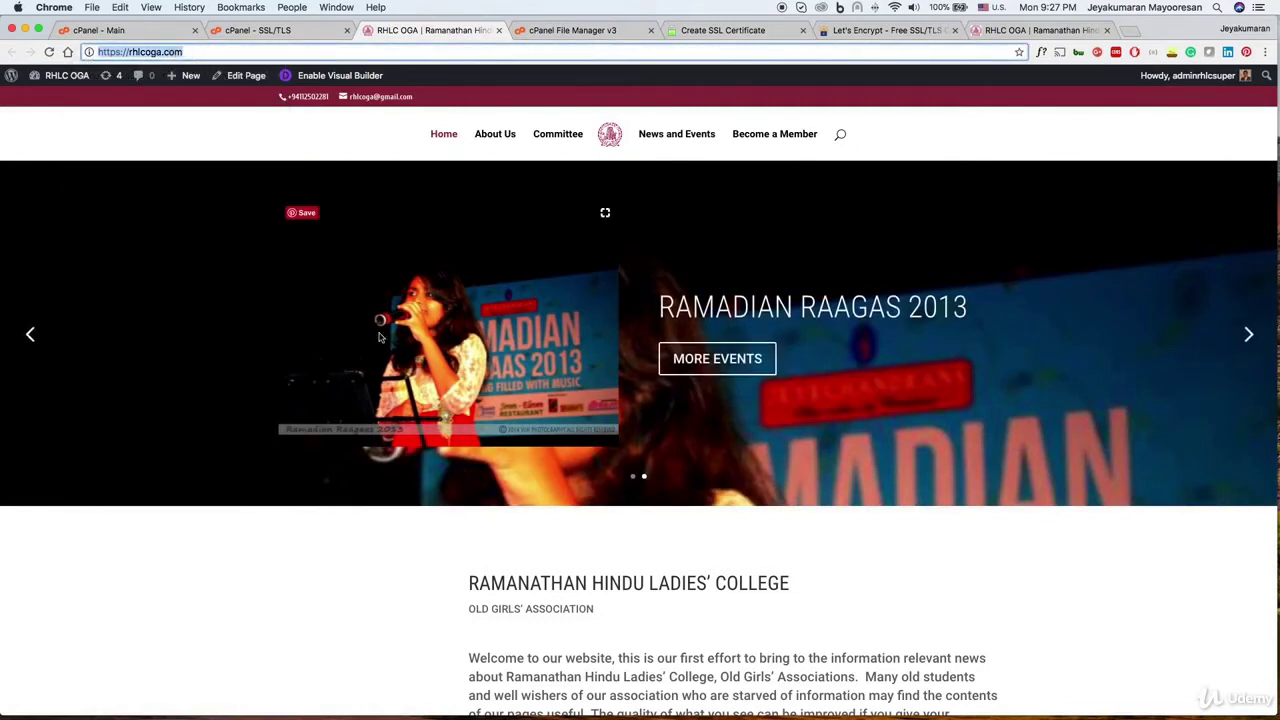
# Step: Open the WordPress dashboard of rhlcoga.com, log in with the saved credentials and go to the General Settings page
pyautogui.click(663, 592)
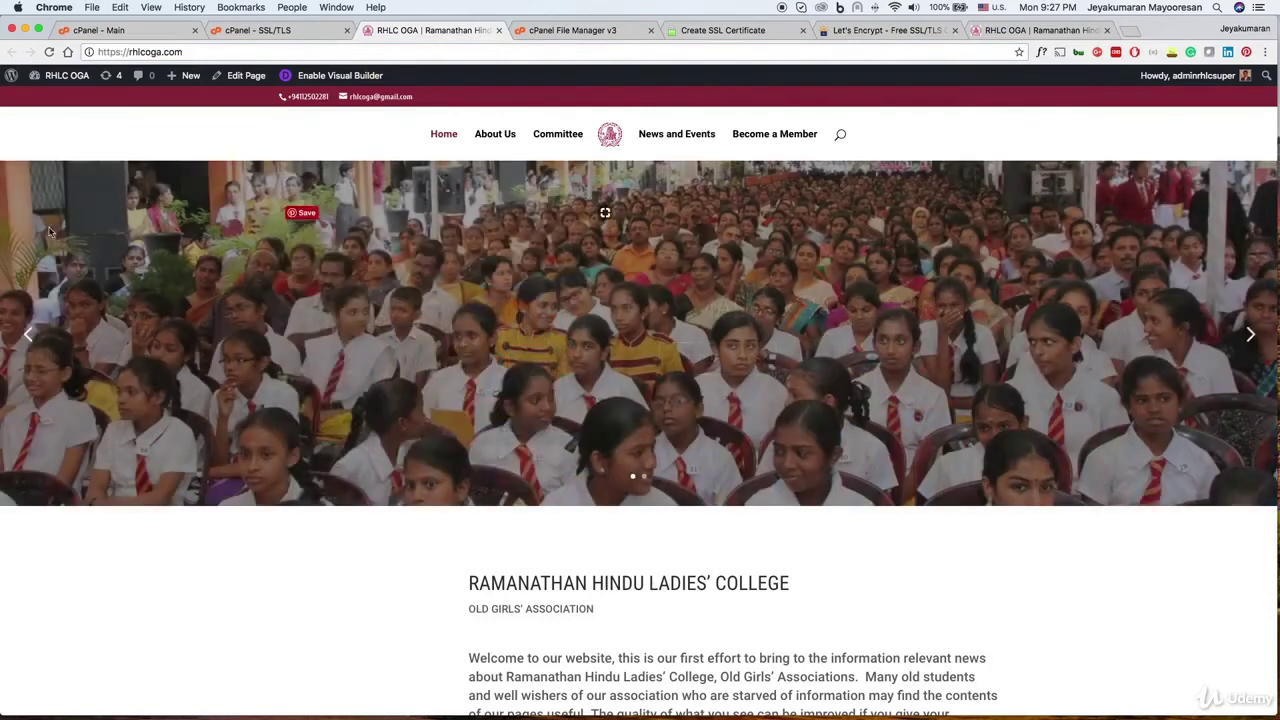
pyautogui.moveTo(86, 78)
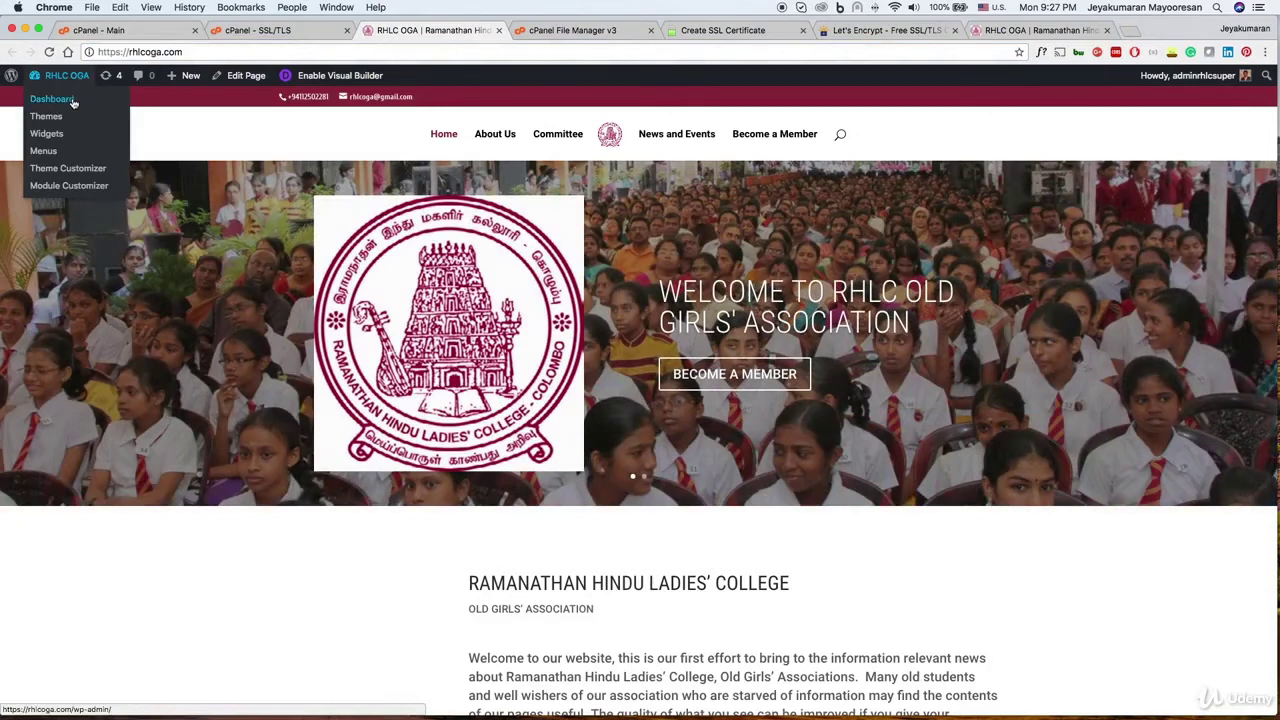
pyautogui.click(73, 101)
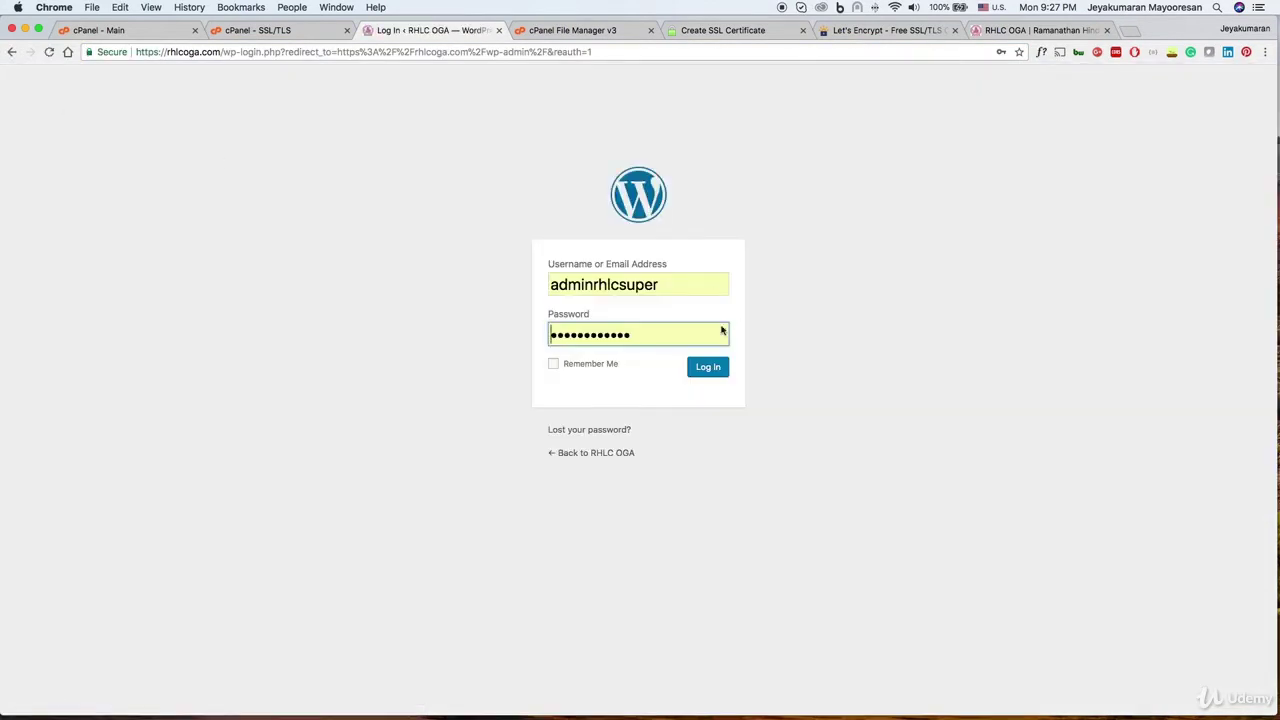
pyautogui.click(707, 367)
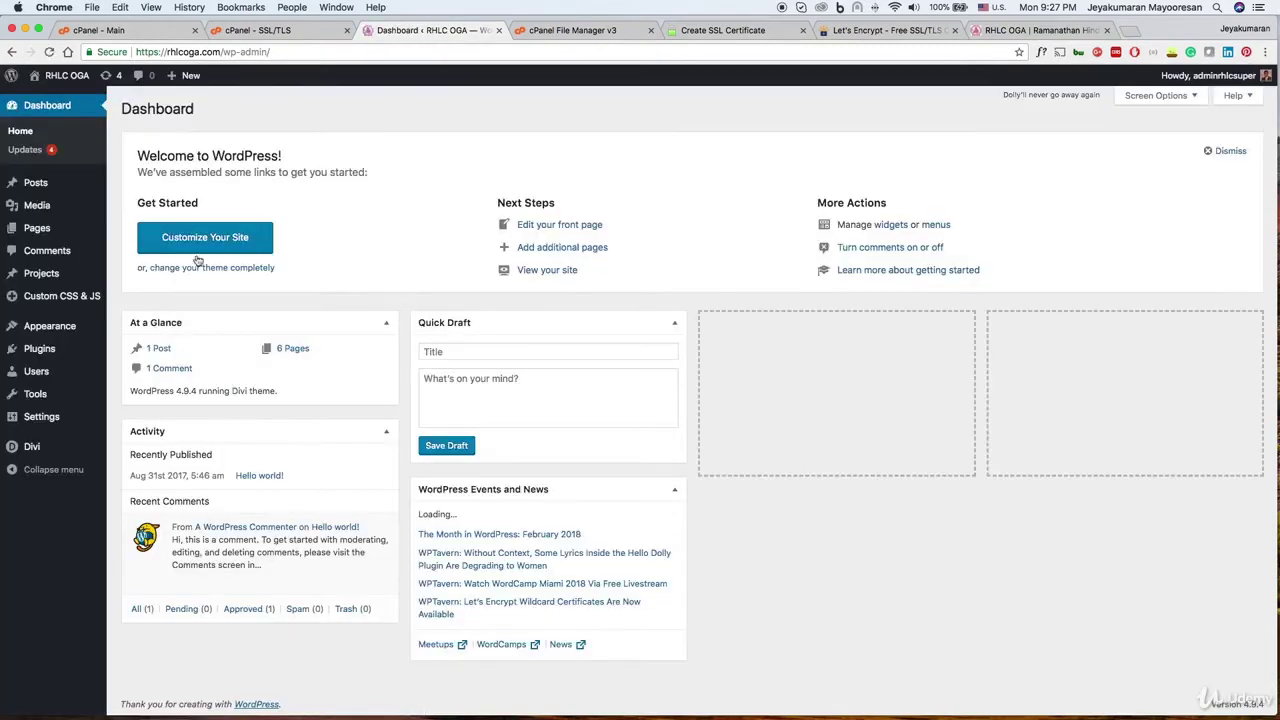
pyautogui.moveTo(57, 421)
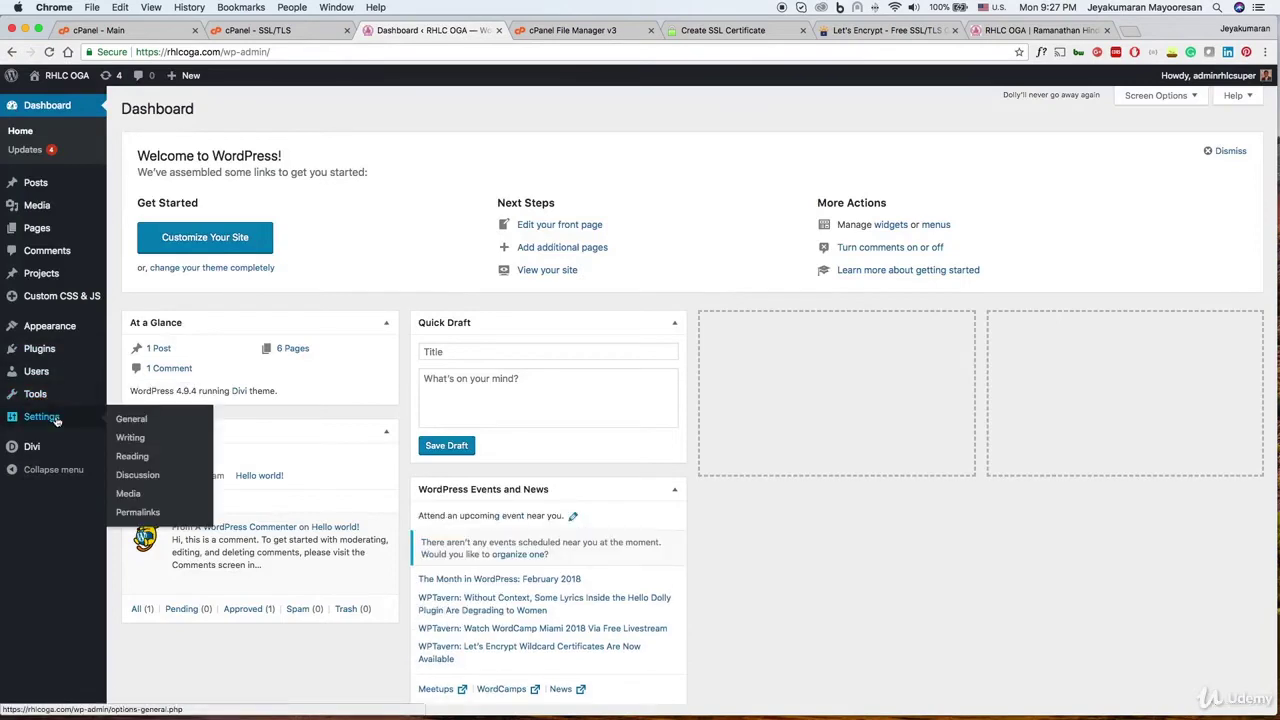
pyautogui.click(165, 421)
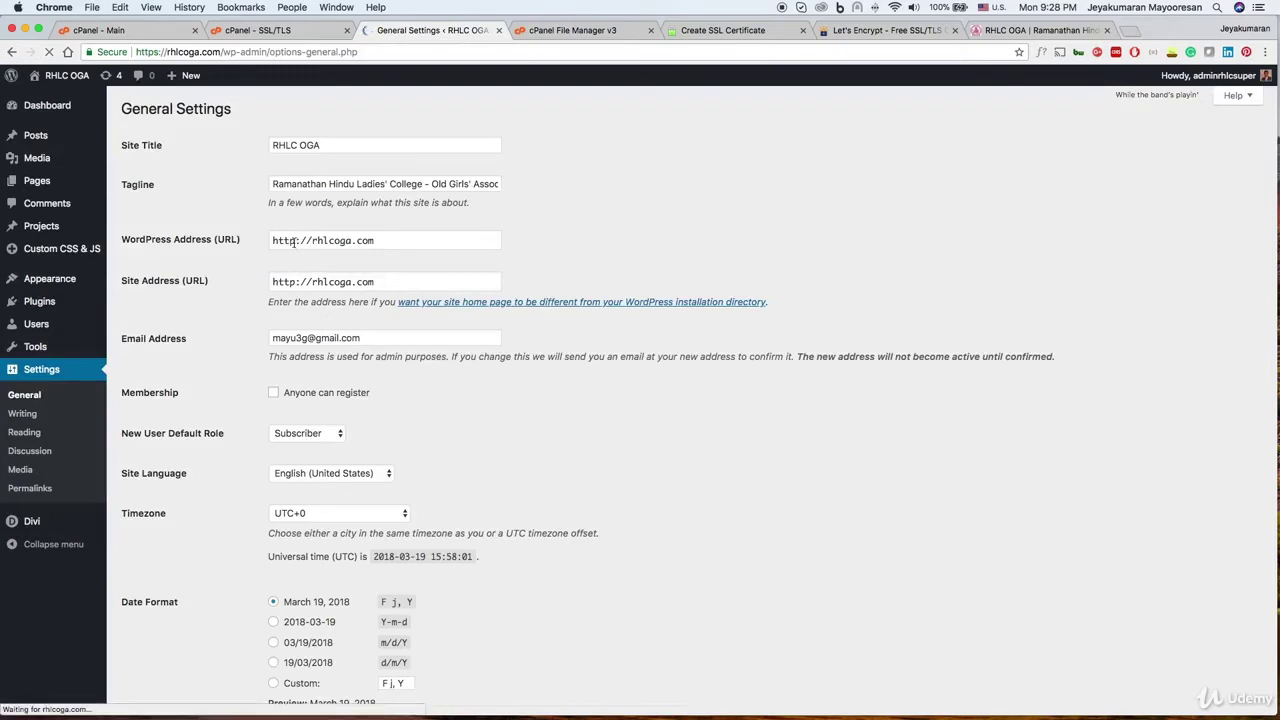
pyautogui.click(300, 240)
pyautogui.write('s')
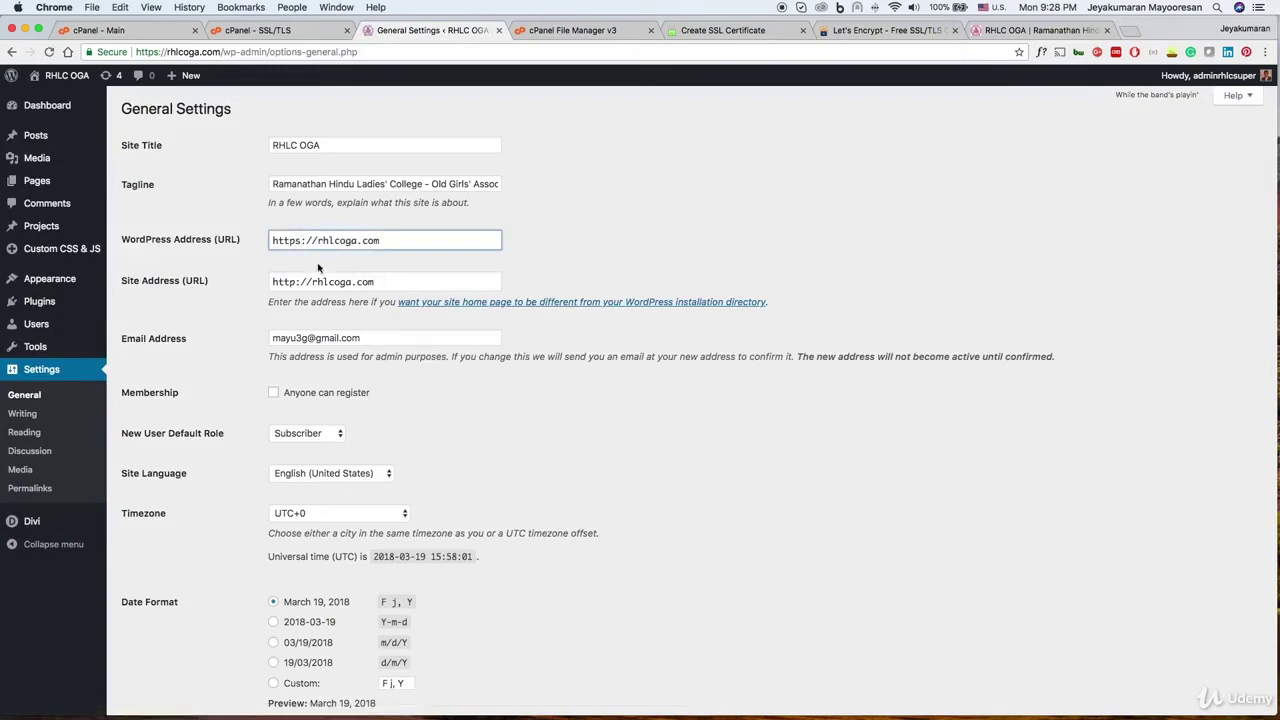
pyautogui.click(297, 283)
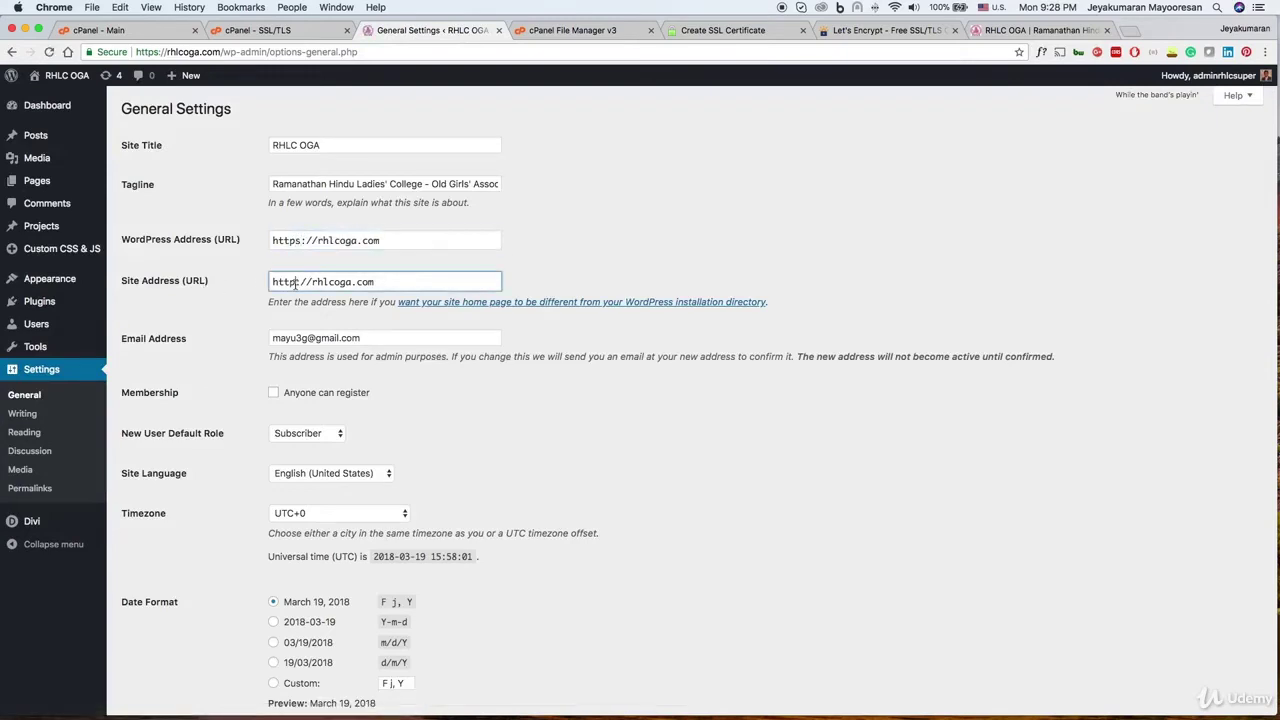
pyautogui.write('s')
pyautogui.click(636, 270)
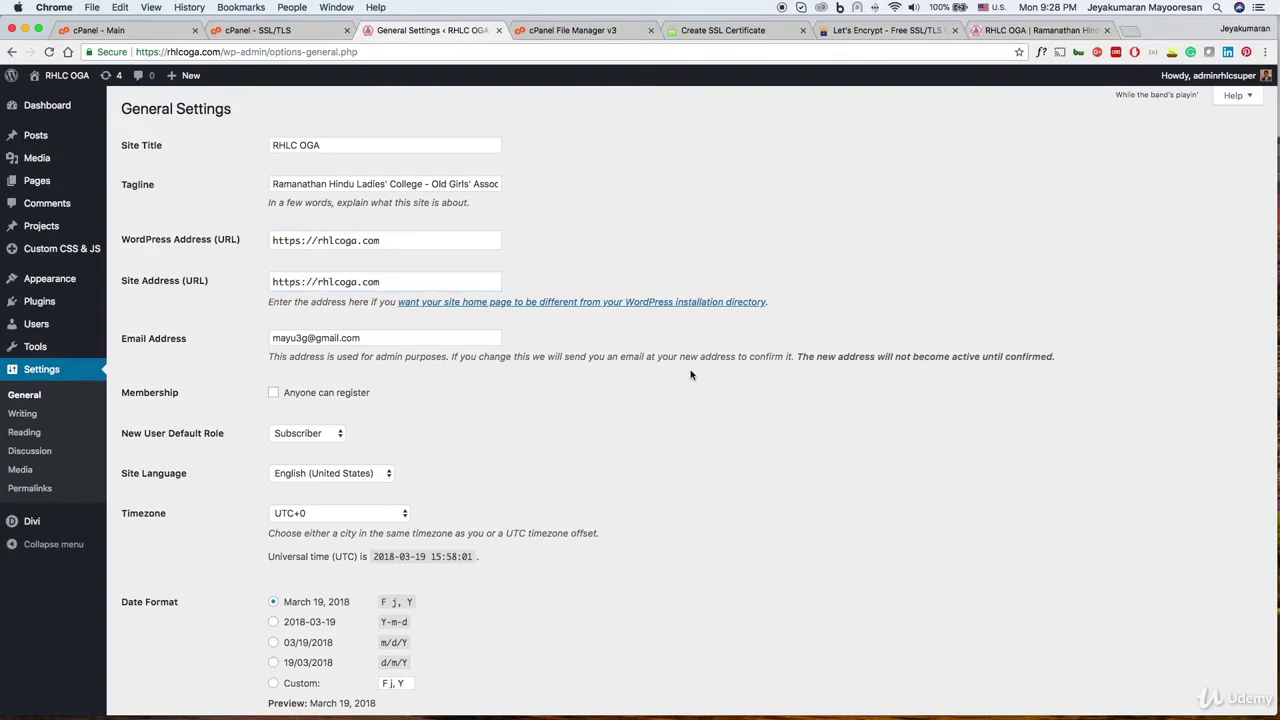
# Step: Save the general settings and log back in to WordPress with the saved credentials
pyautogui.scroll(-3, 692, 375)
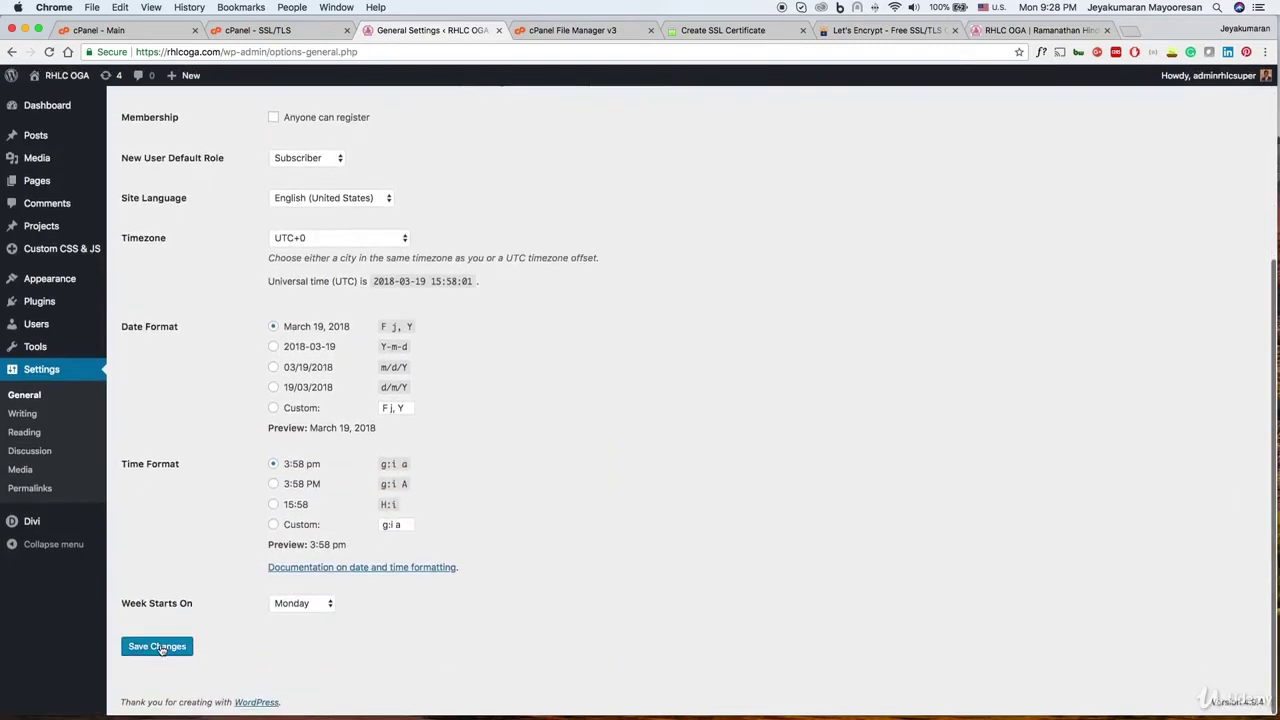
pyautogui.click(163, 646)
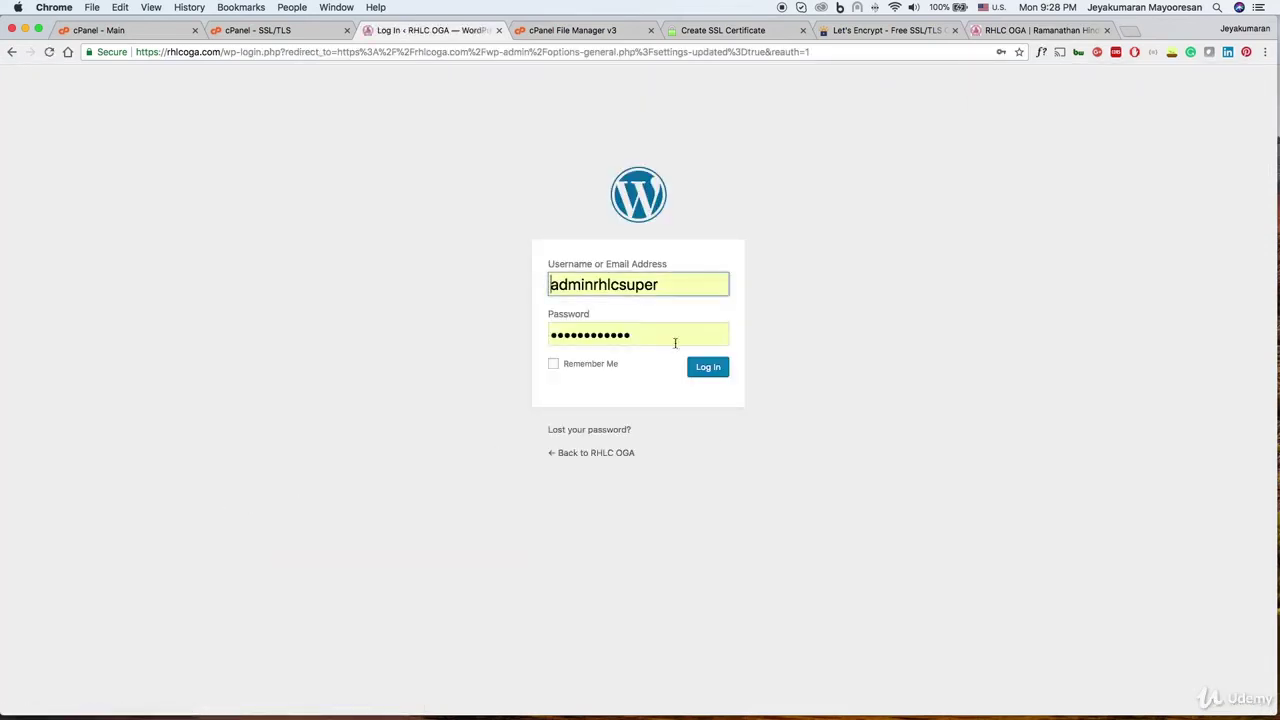
pyautogui.click(706, 369)
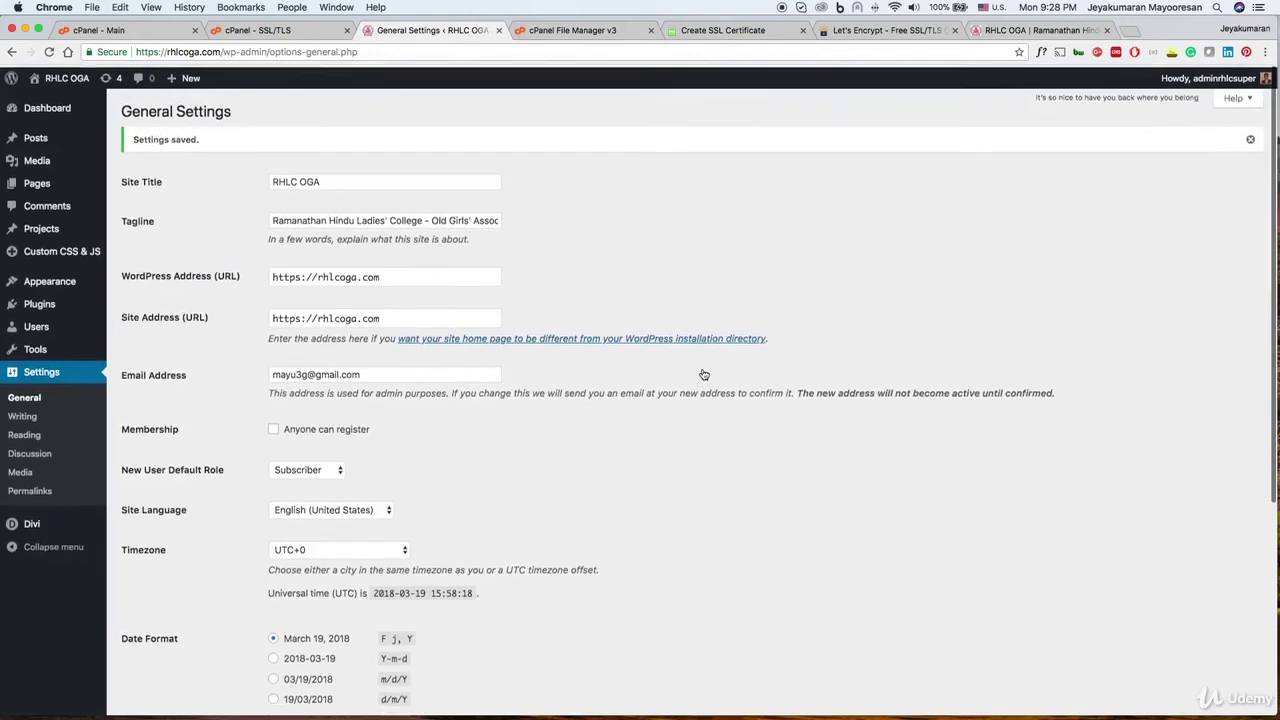
# Step: Check the settings page's connection security, open the site's homepage in a new tab to compare, and return to General Settings
pyautogui.click(113, 57)
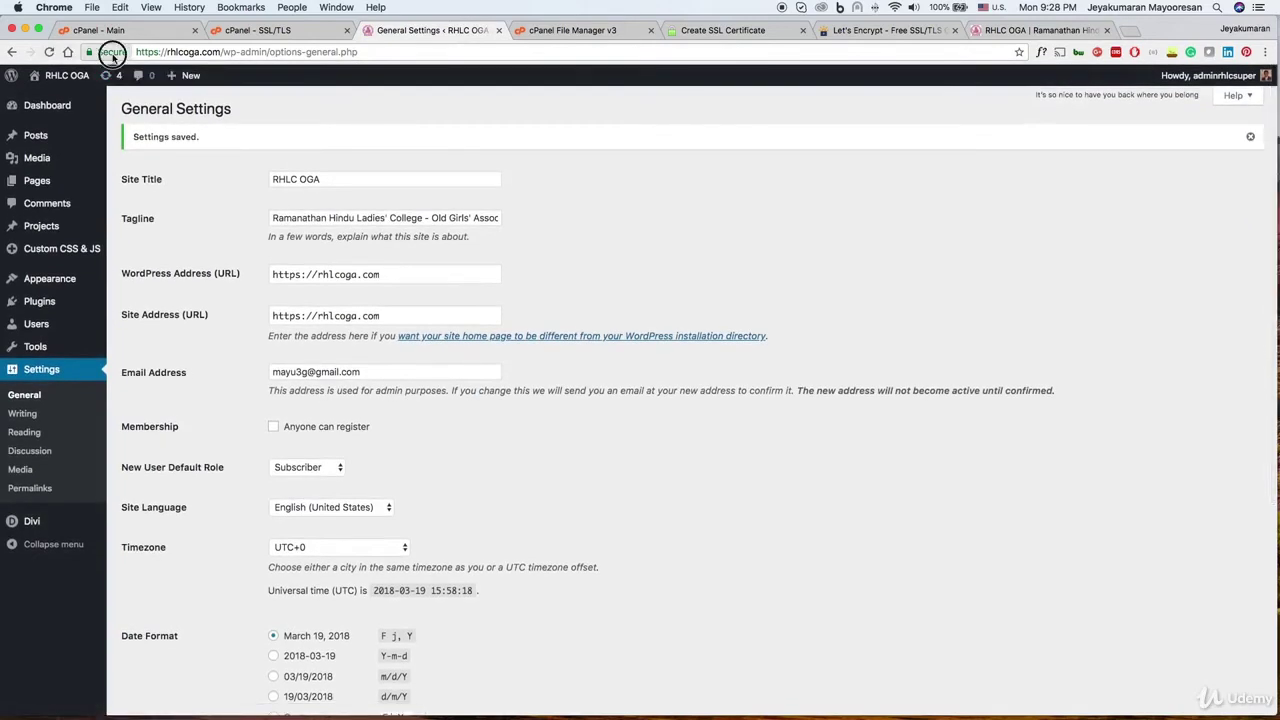
pyautogui.click(400, 134)
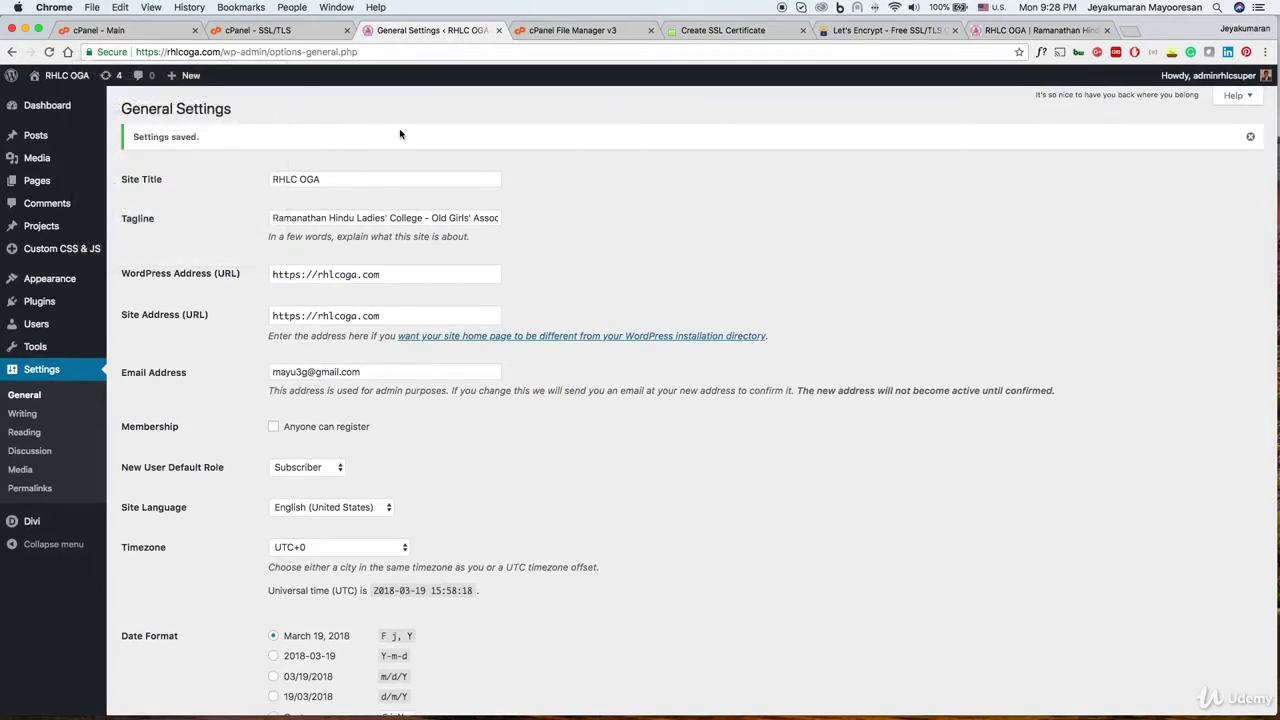
pyautogui.rightClick(64, 97)
pyautogui.click(88, 104)
pyautogui.click(530, 44)
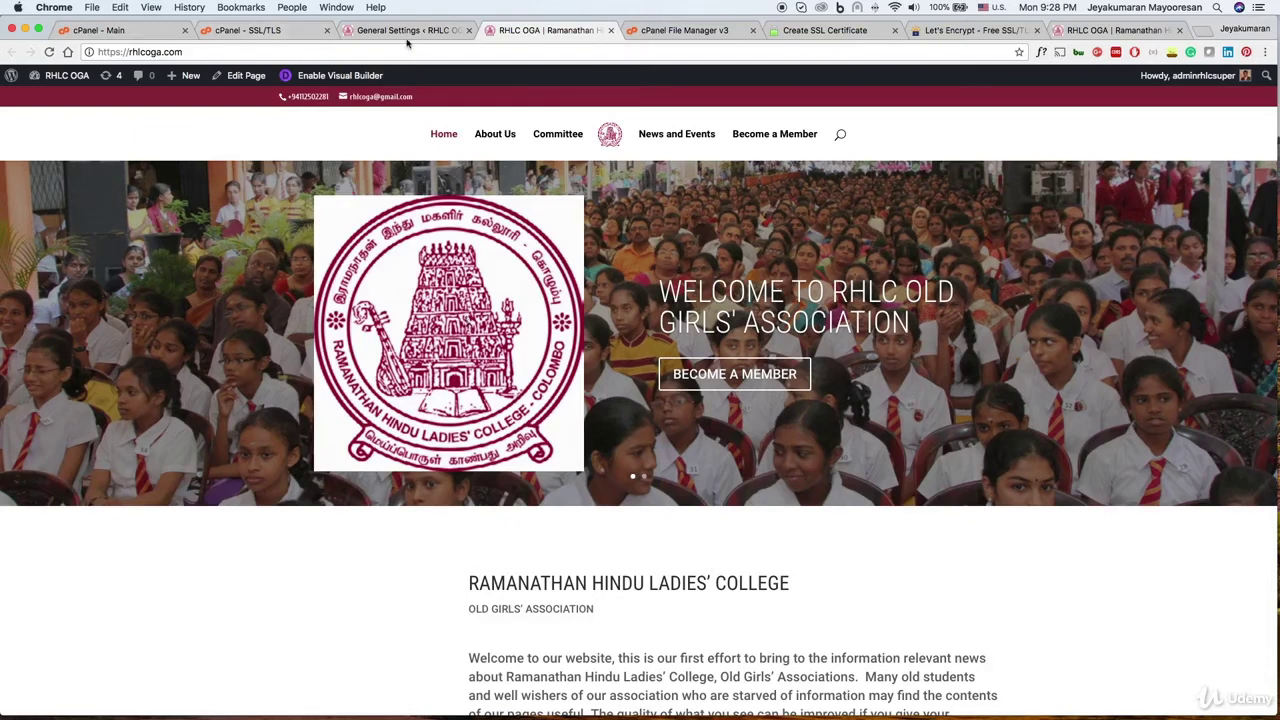
pyautogui.click(405, 37)
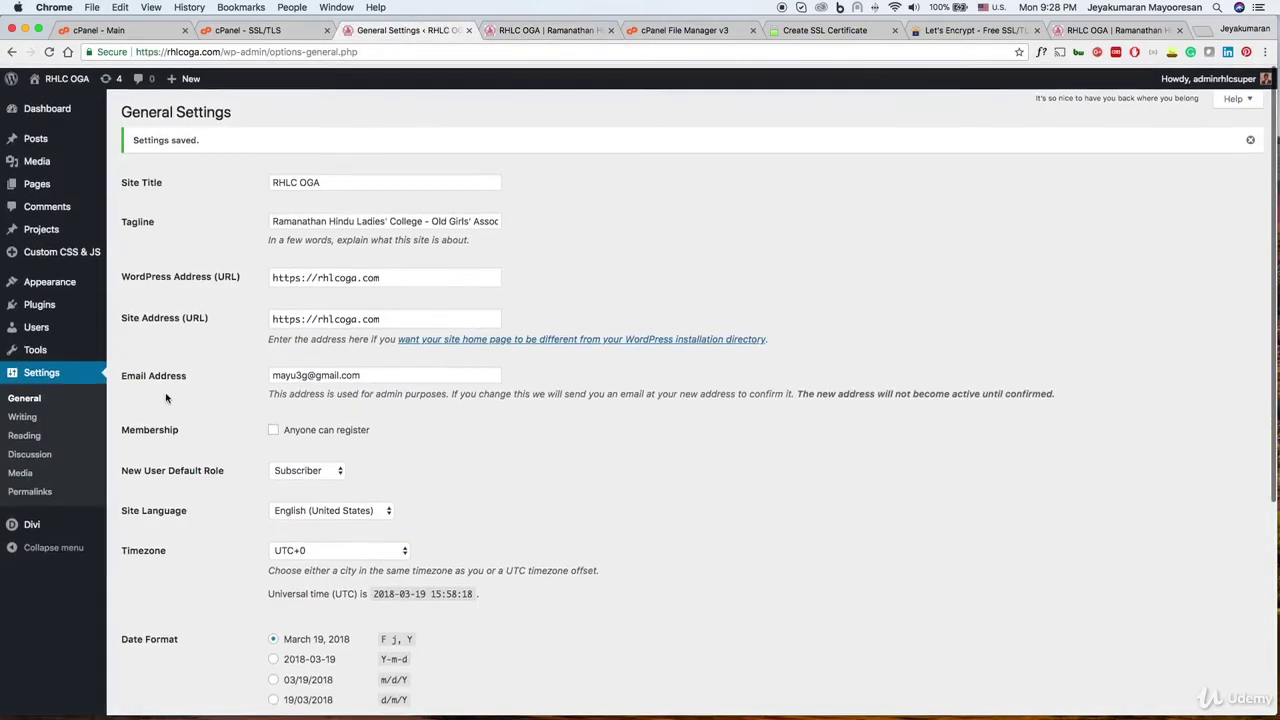
# Step: Search for "easy https redirection" among the plugins available to add and install the Easy HTTPS Redirection plugin
pyautogui.moveTo(64, 106)
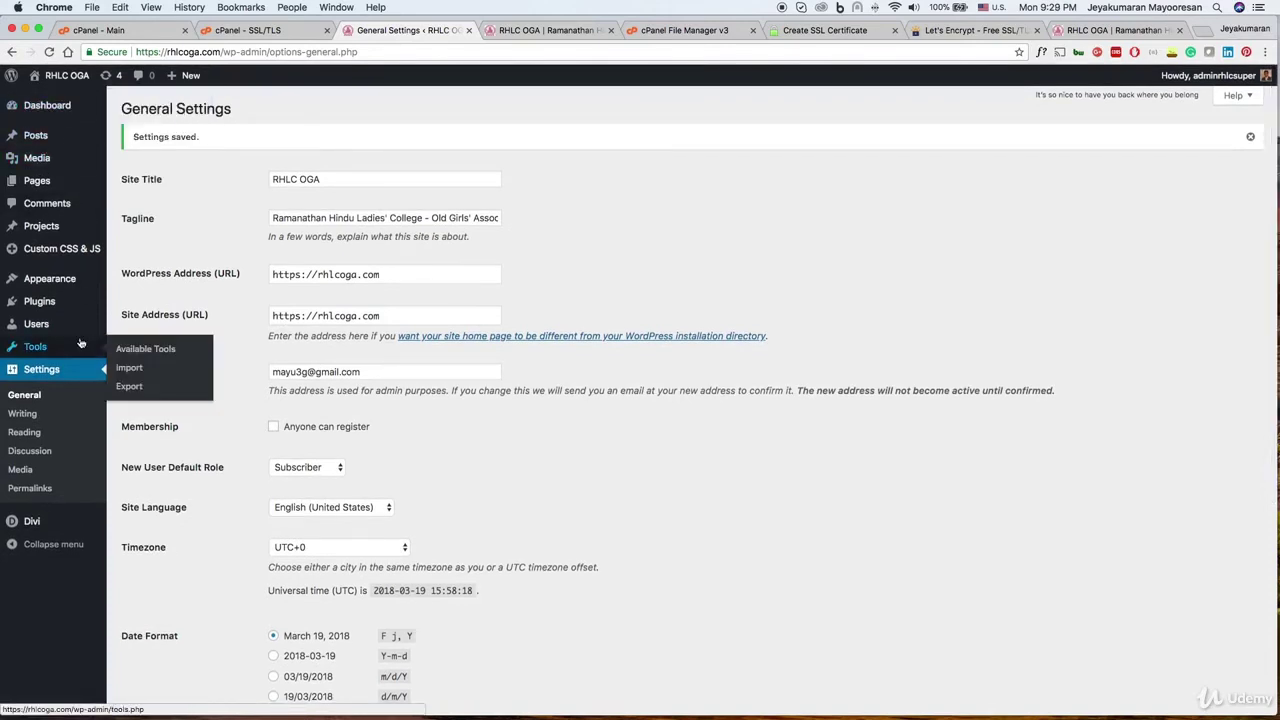
pyautogui.moveTo(68, 304)
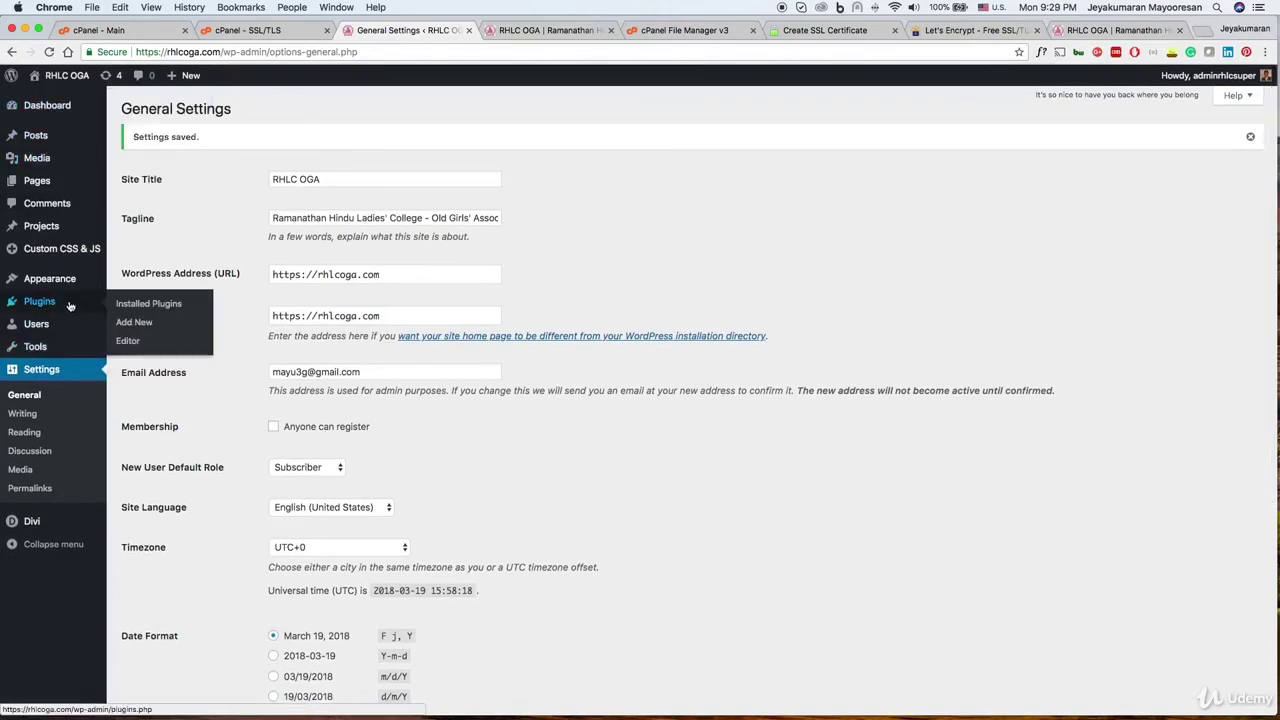
pyautogui.click(154, 325)
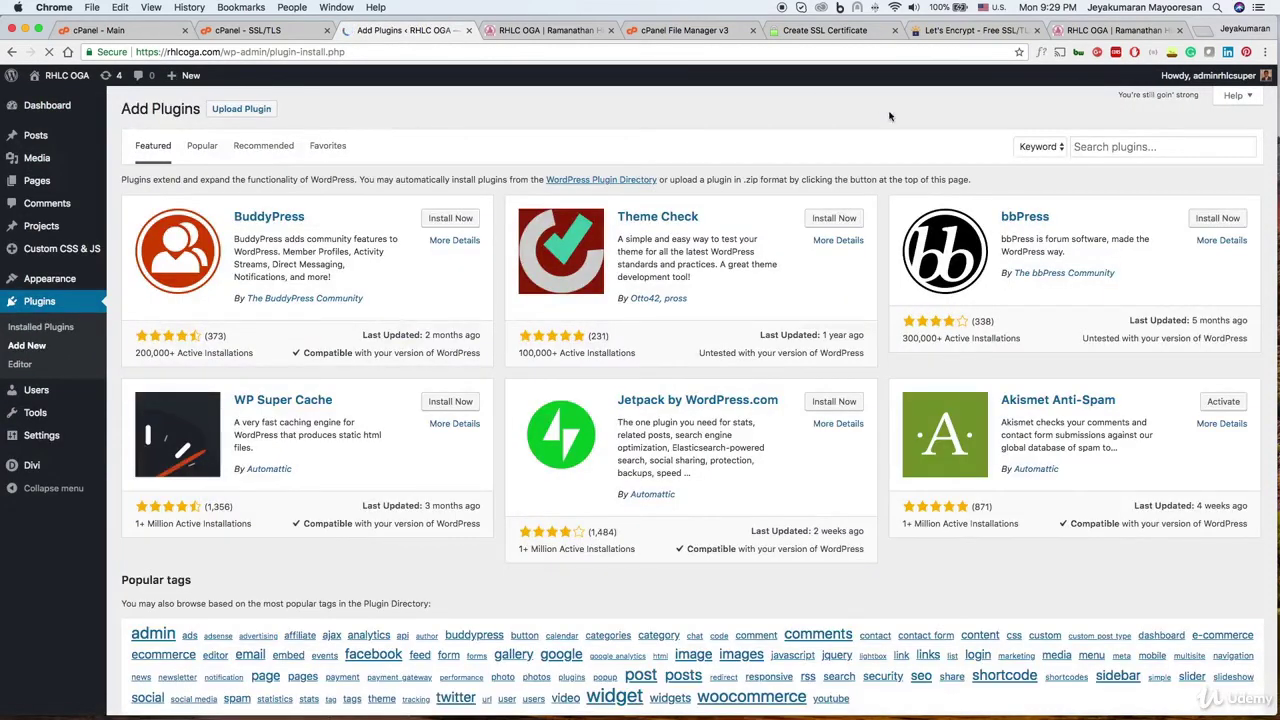
pyautogui.click(1125, 147)
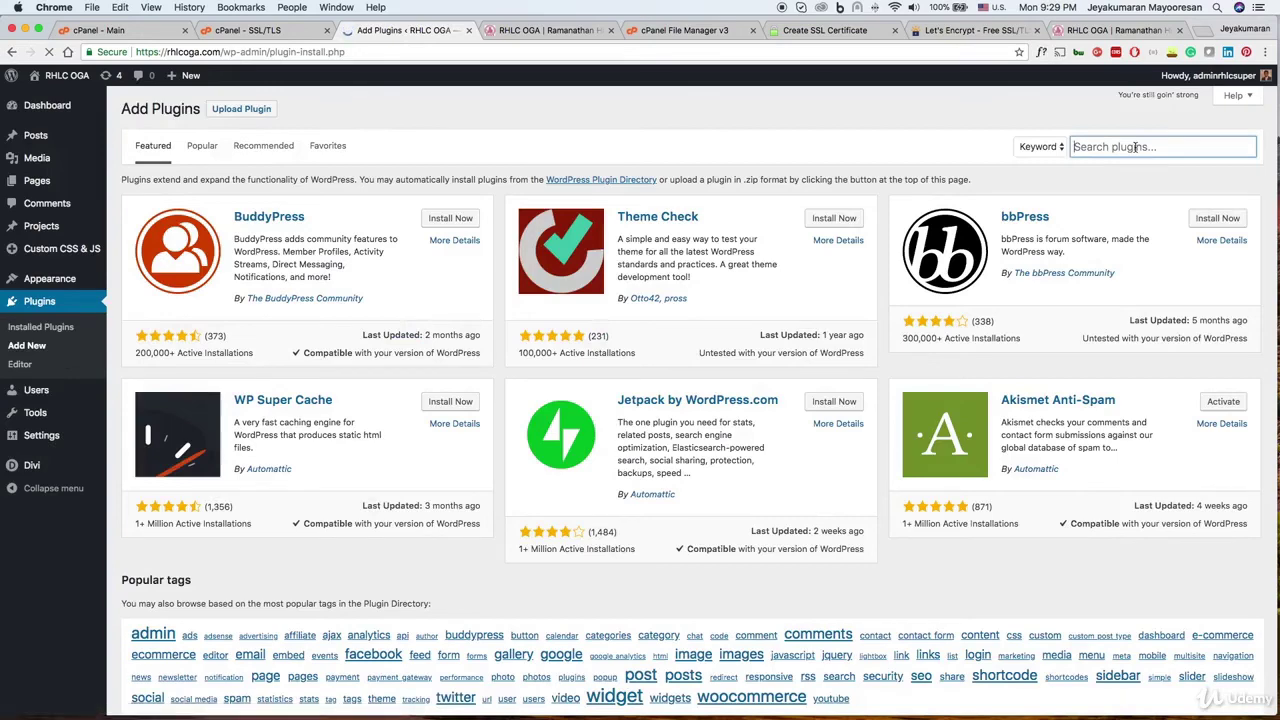
pyautogui.write('easy ttp')
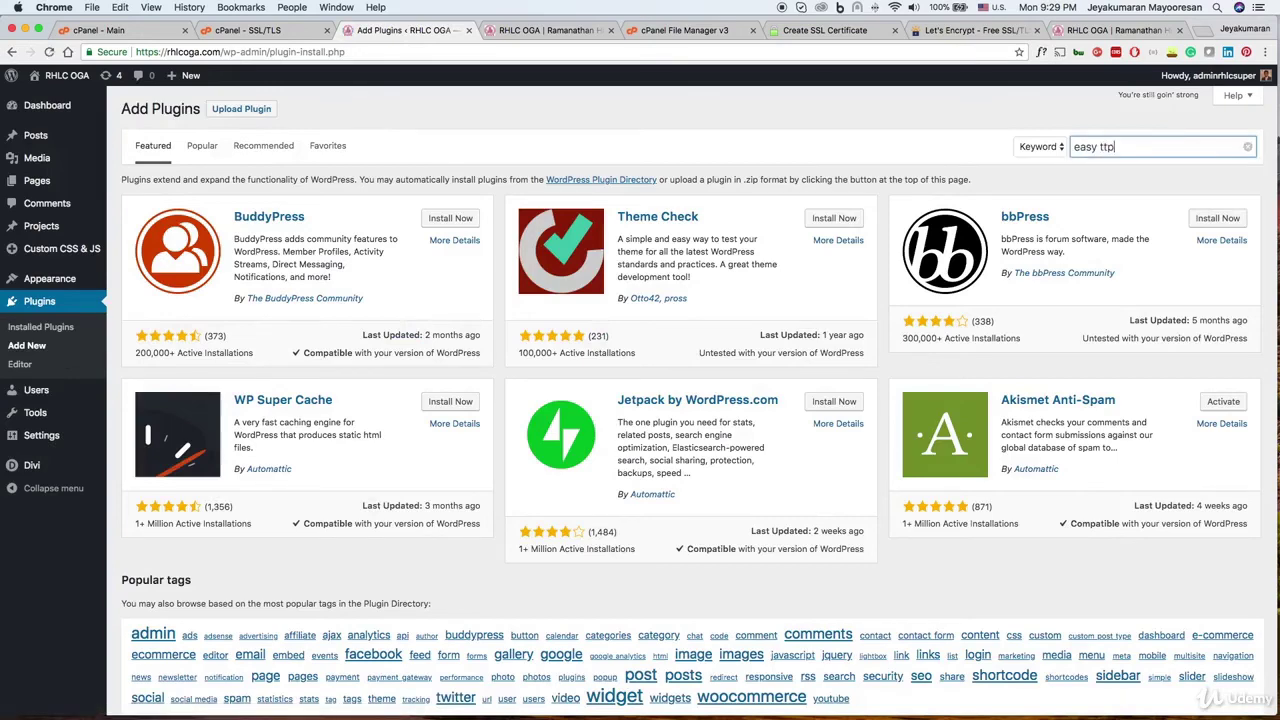
pyautogui.write('s re')
pyautogui.press('BackSpace')
pyautogui.press('BackSpace')
pyautogui.press('BackSpace')
pyautogui.press('BackSpace')
pyautogui.press('BackSpace')
pyautogui.press('BackSpace')
pyautogui.press('BackSpace')
pyautogui.press('BackSpace')
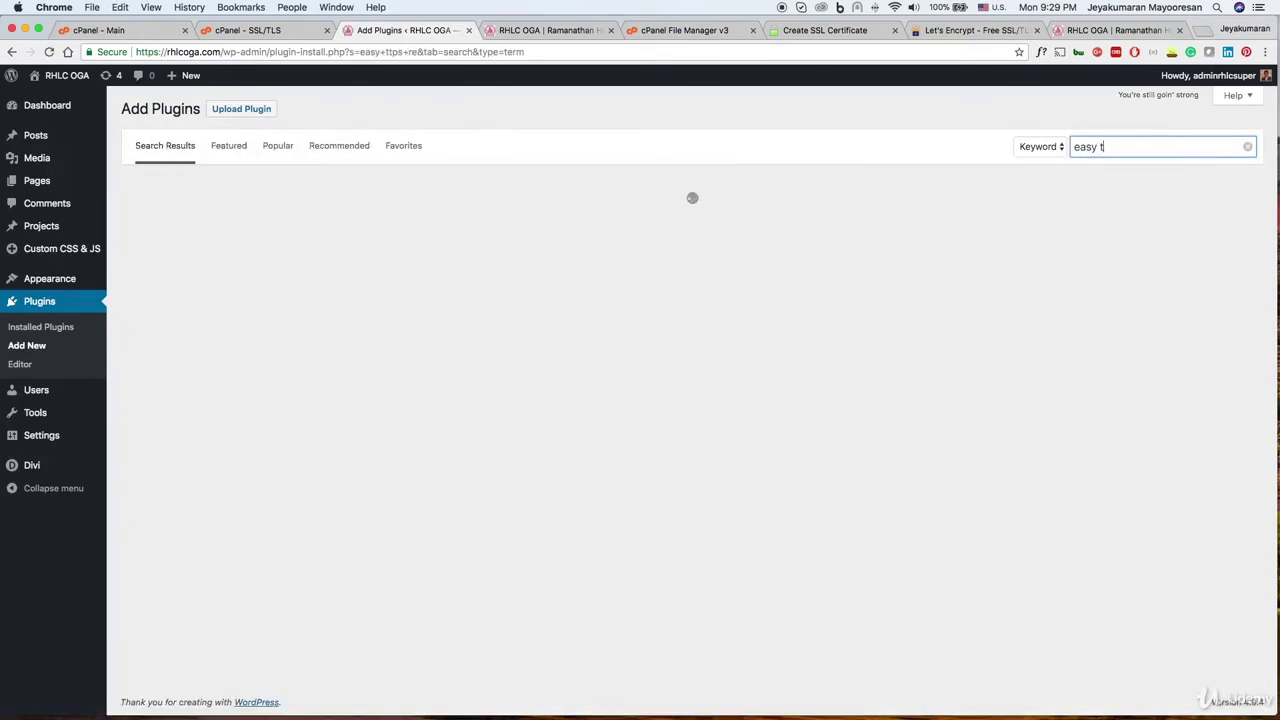
pyautogui.write('https')
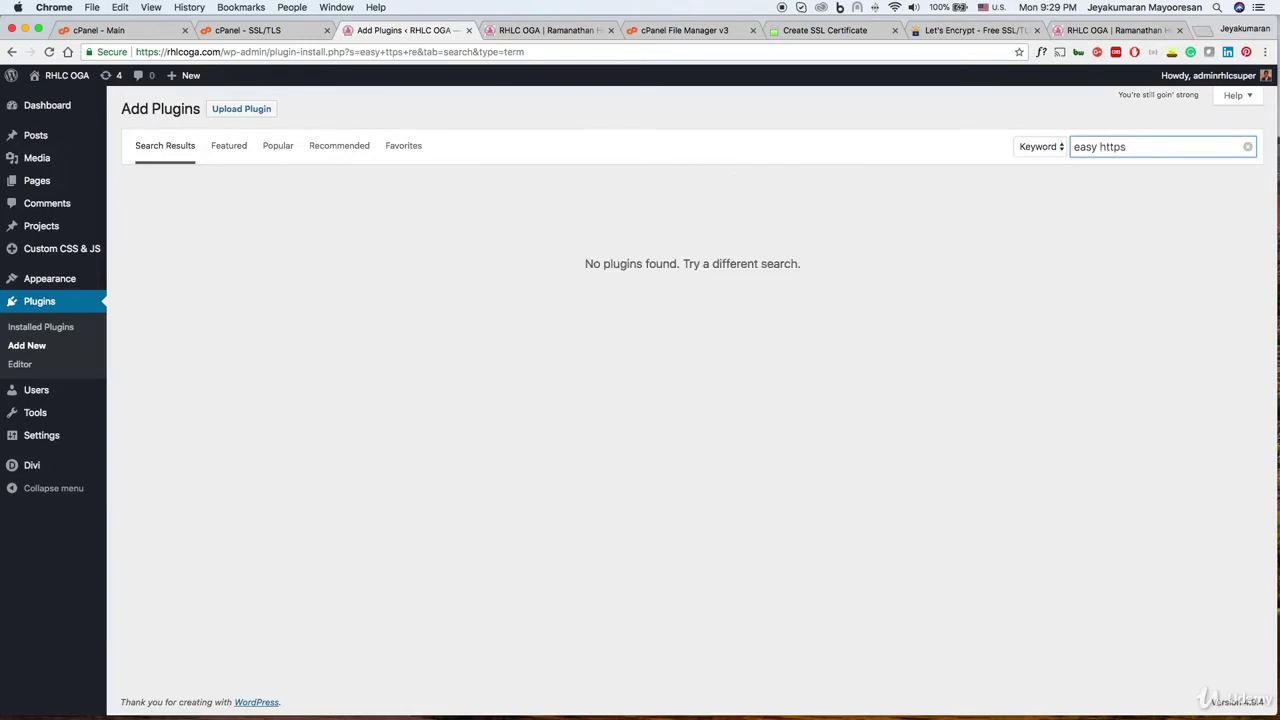
pyautogui.write(' redirection')
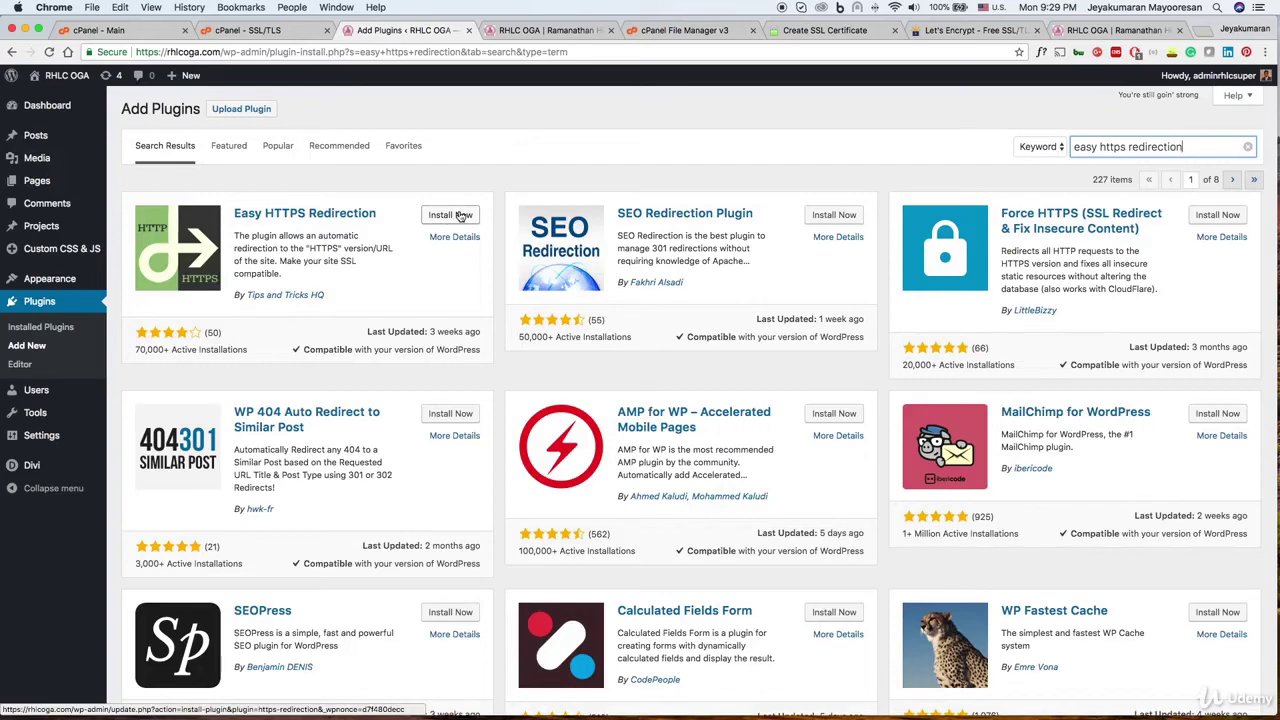
pyautogui.click(460, 215)
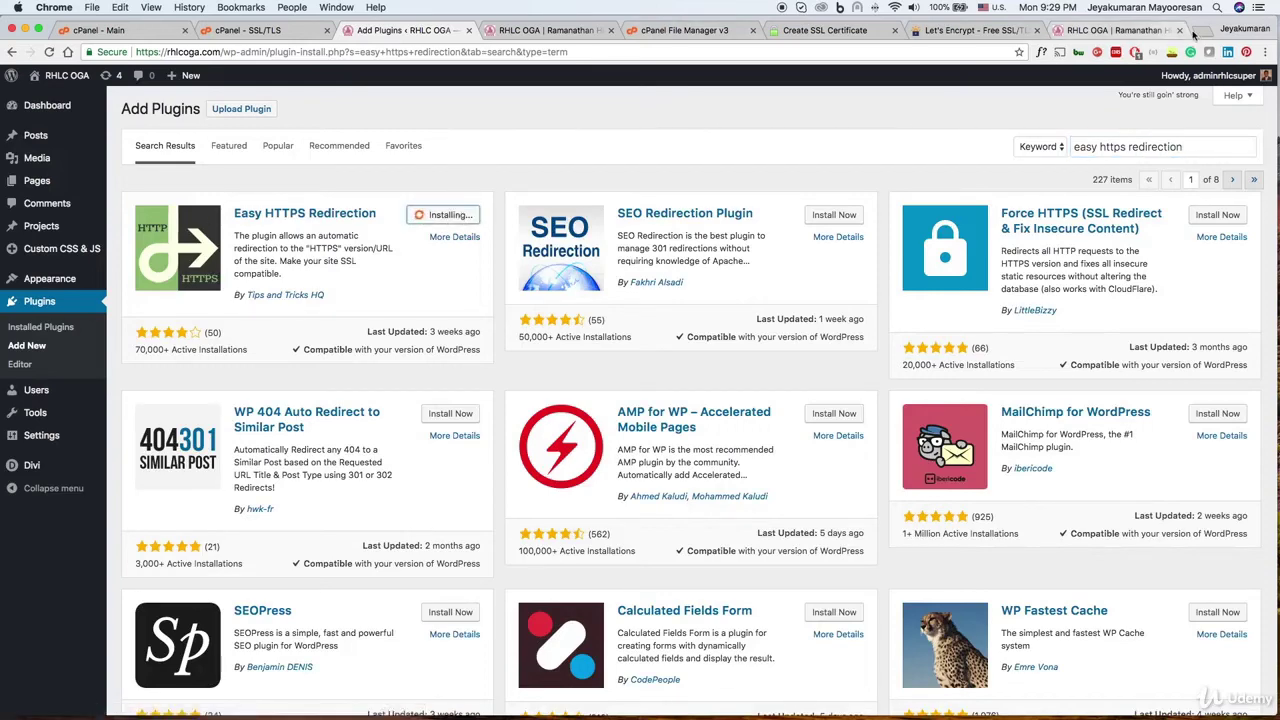
# Step: Load rhlcoga.com without a protocol in the homepage tab and examine the protocol in its address
pyautogui.click(535, 30)
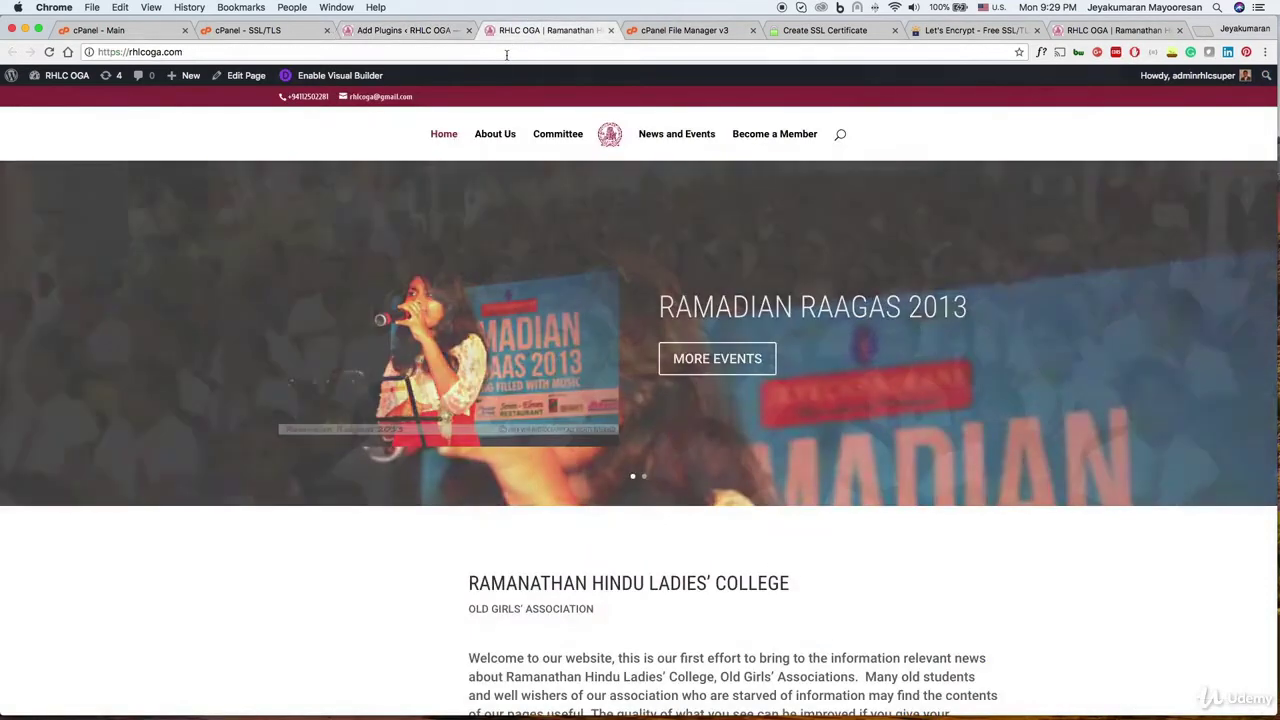
pyautogui.click(506, 52)
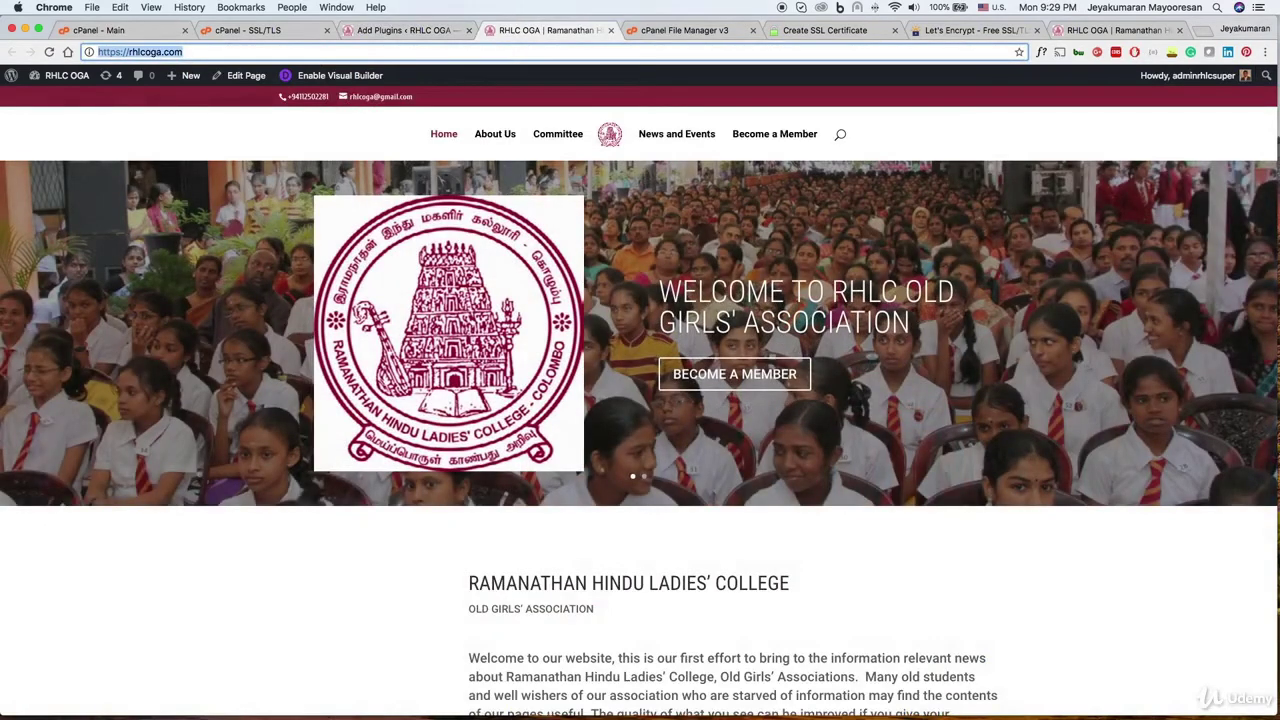
pyautogui.write('rhlcoga.com')
pyautogui.press('Return')
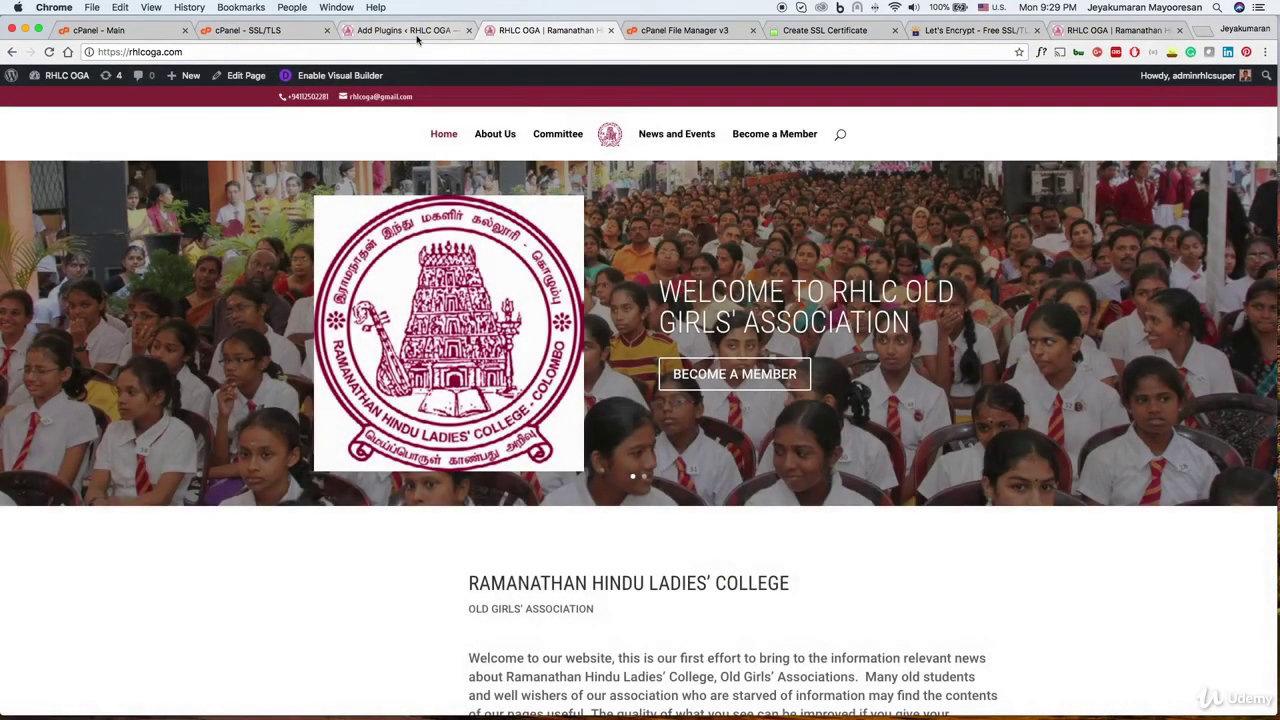
pyautogui.click(418, 31)
pyautogui.click(517, 32)
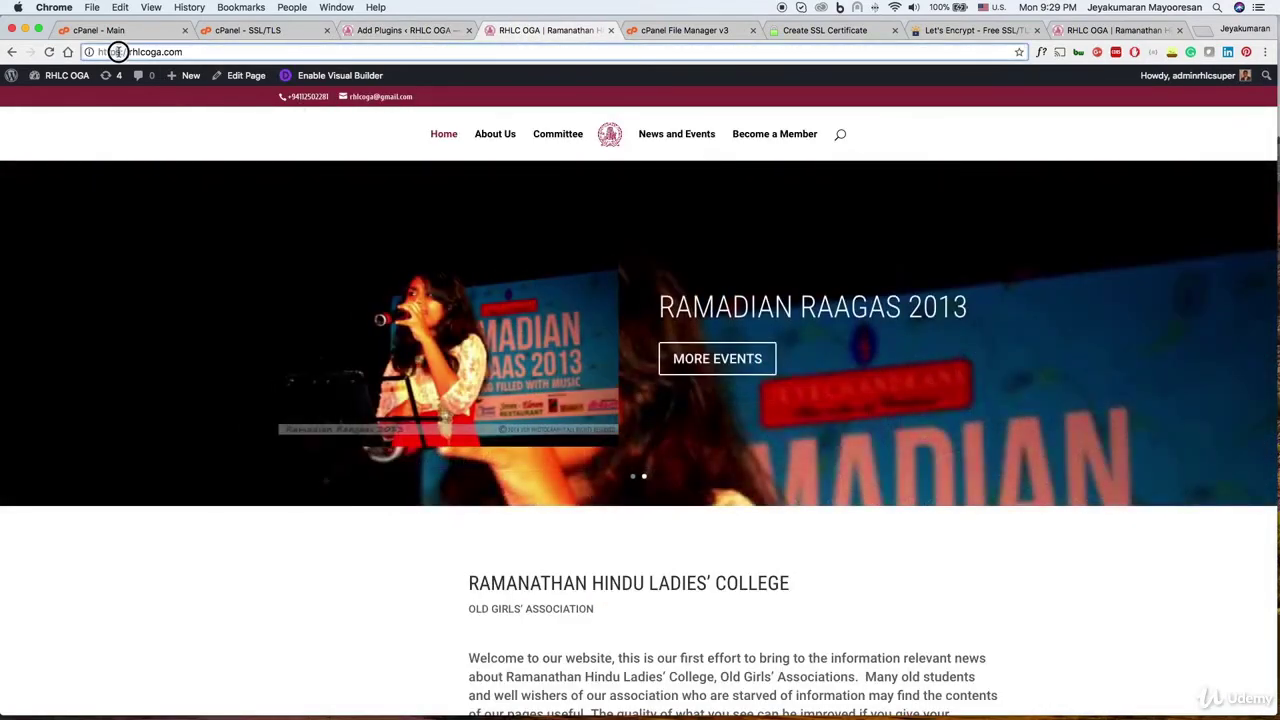
pyautogui.click(118, 51)
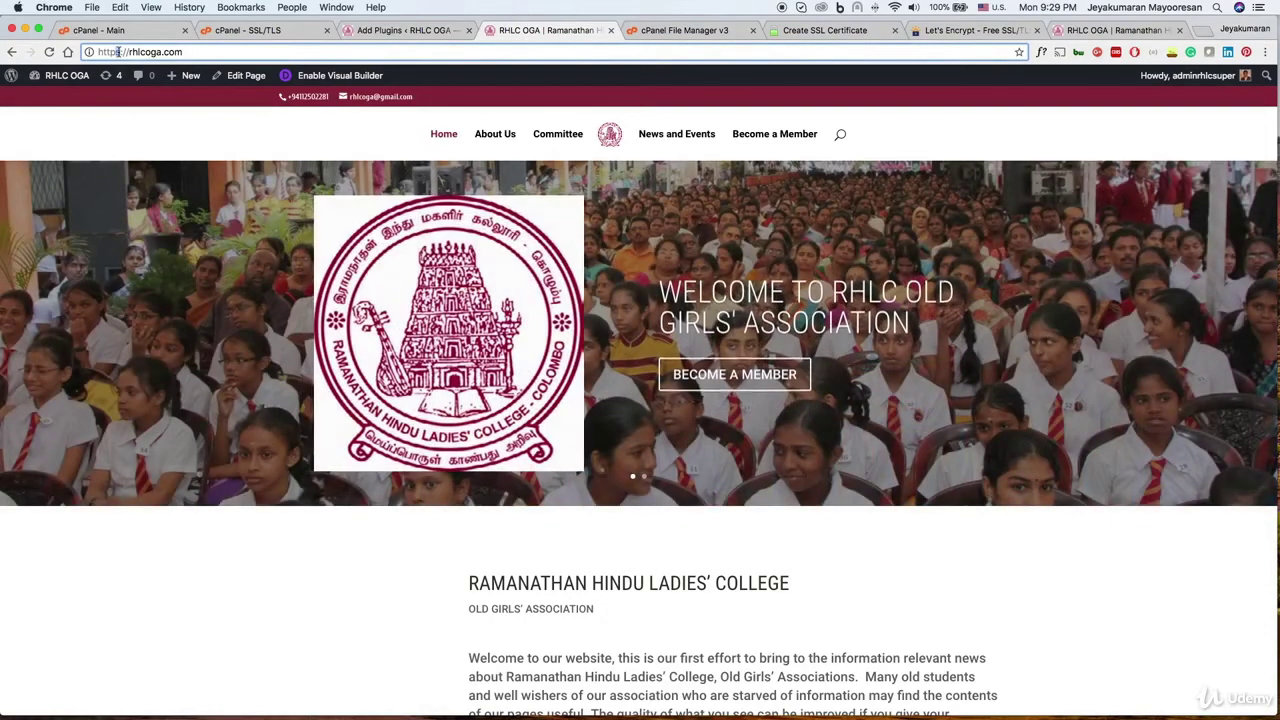
# Step: Return to the plugin search results and activate the Easy HTTPS Redirection plugin
pyautogui.click(405, 30)
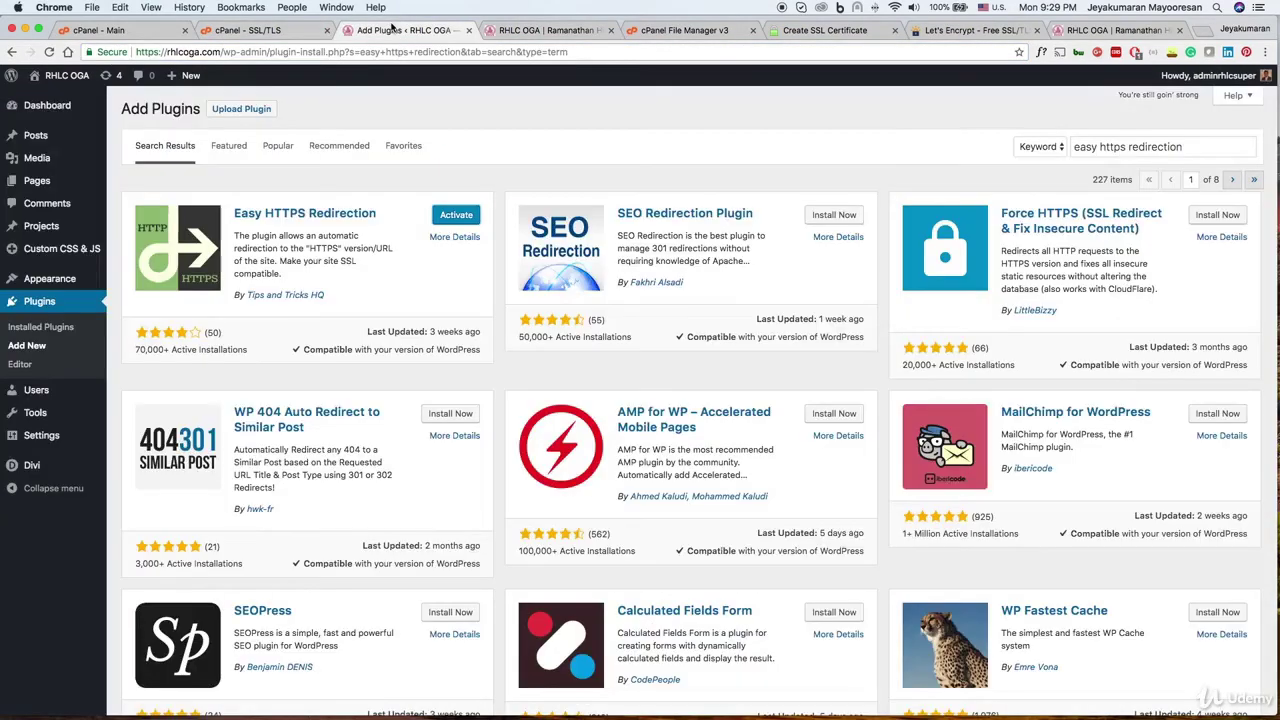
pyautogui.click(455, 215)
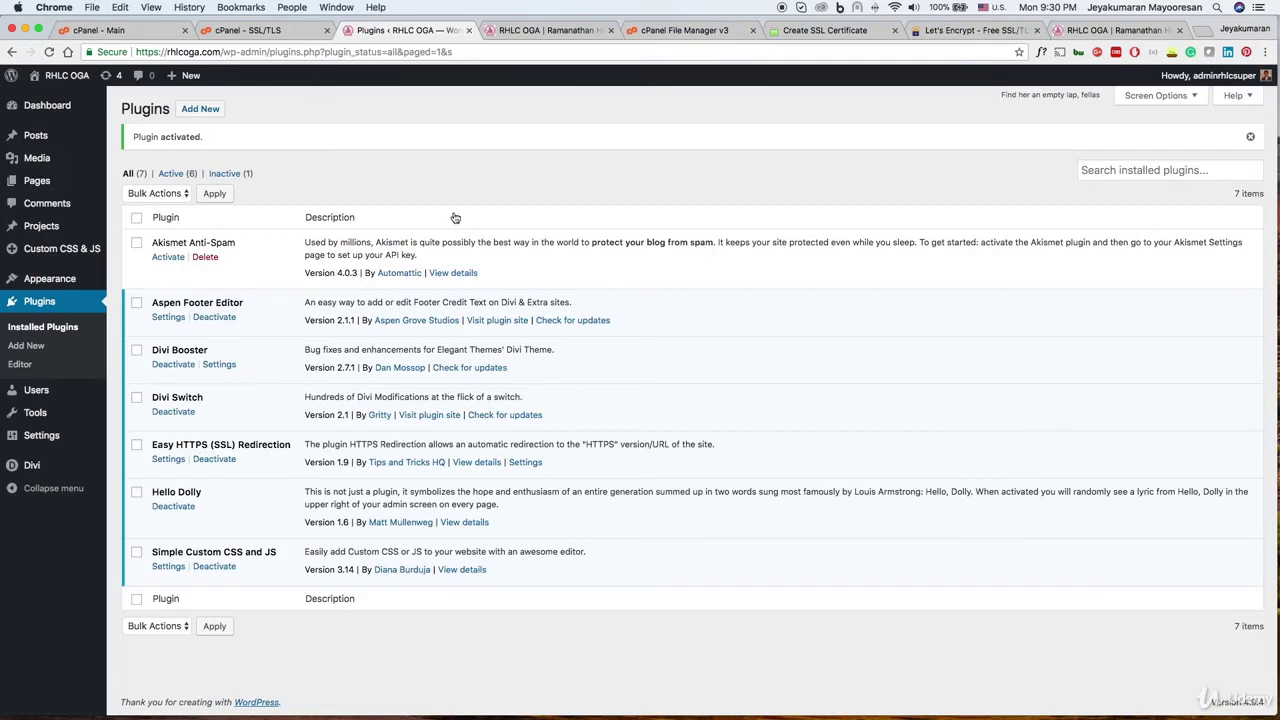
# Step: Switch to the cPanel main page, replace the feature filter with "f" and open File Manager
pyautogui.click(128, 32)
pyautogui.click(143, 118)
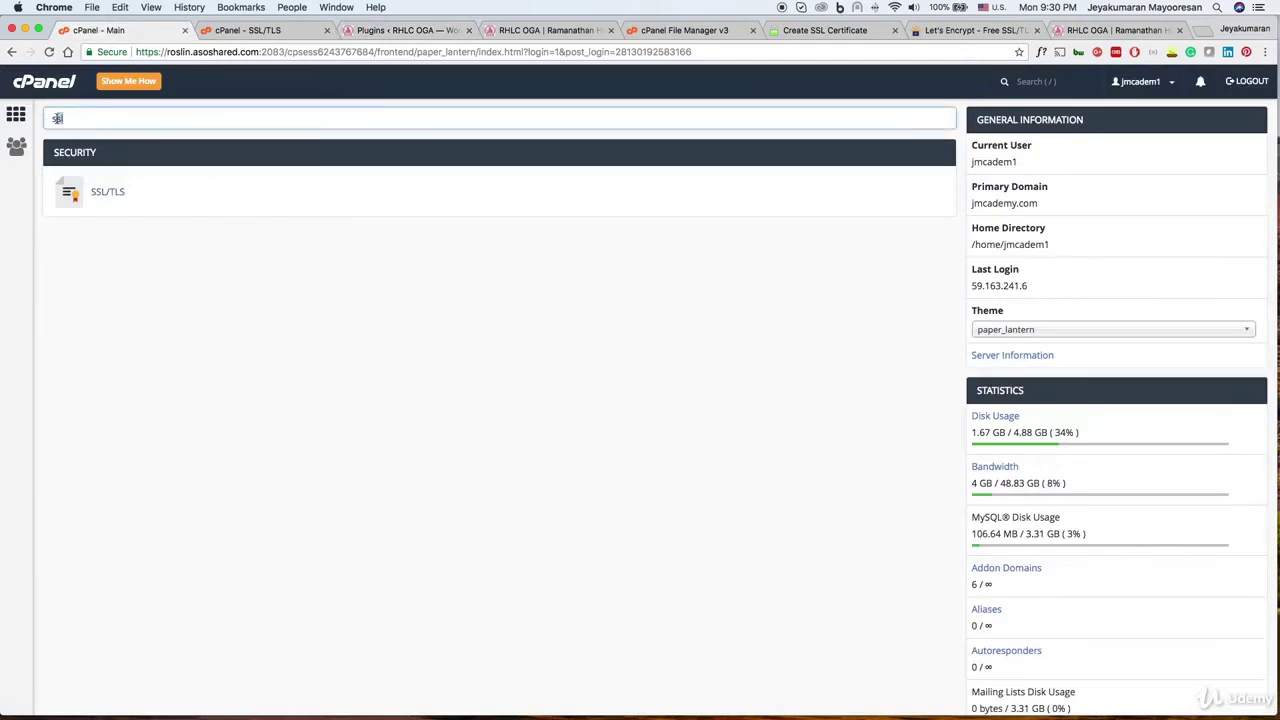
pyautogui.press('BackSpace')
pyautogui.press('BackSpace')
pyautogui.press('BackSpace')
pyautogui.write('f')
pyautogui.scroll(-1, 500, 400)
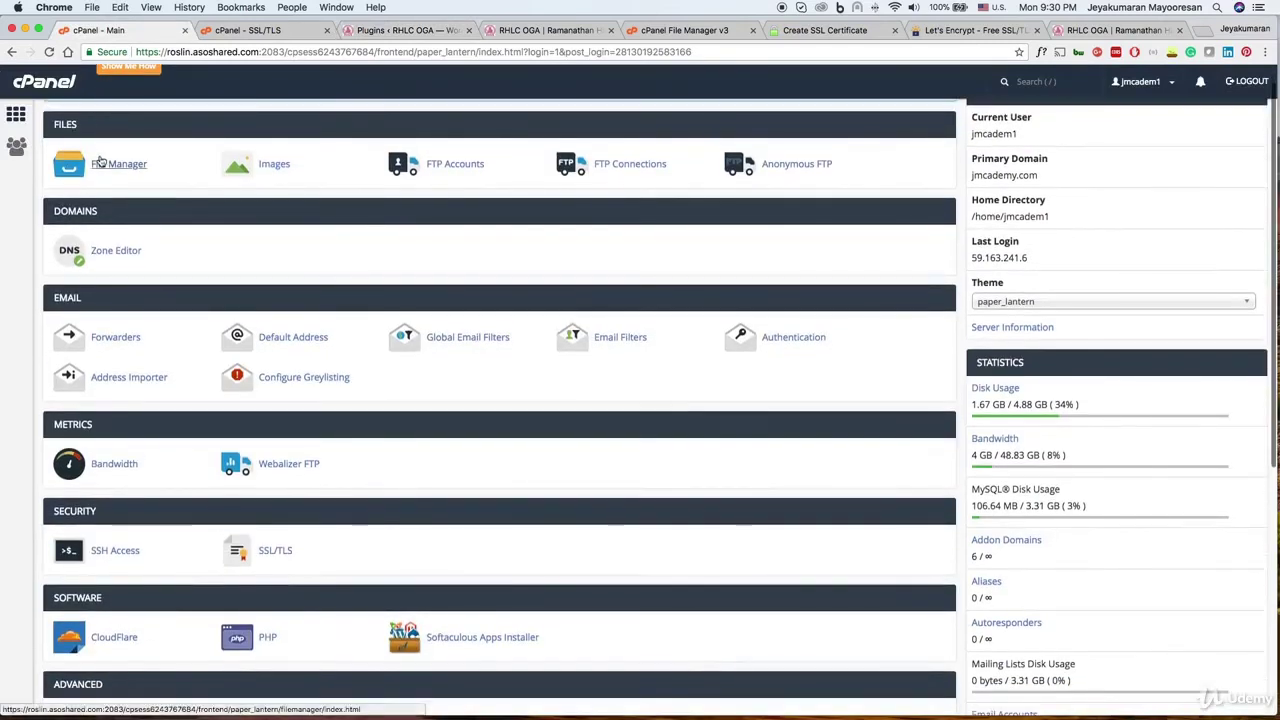
pyautogui.click(112, 163)
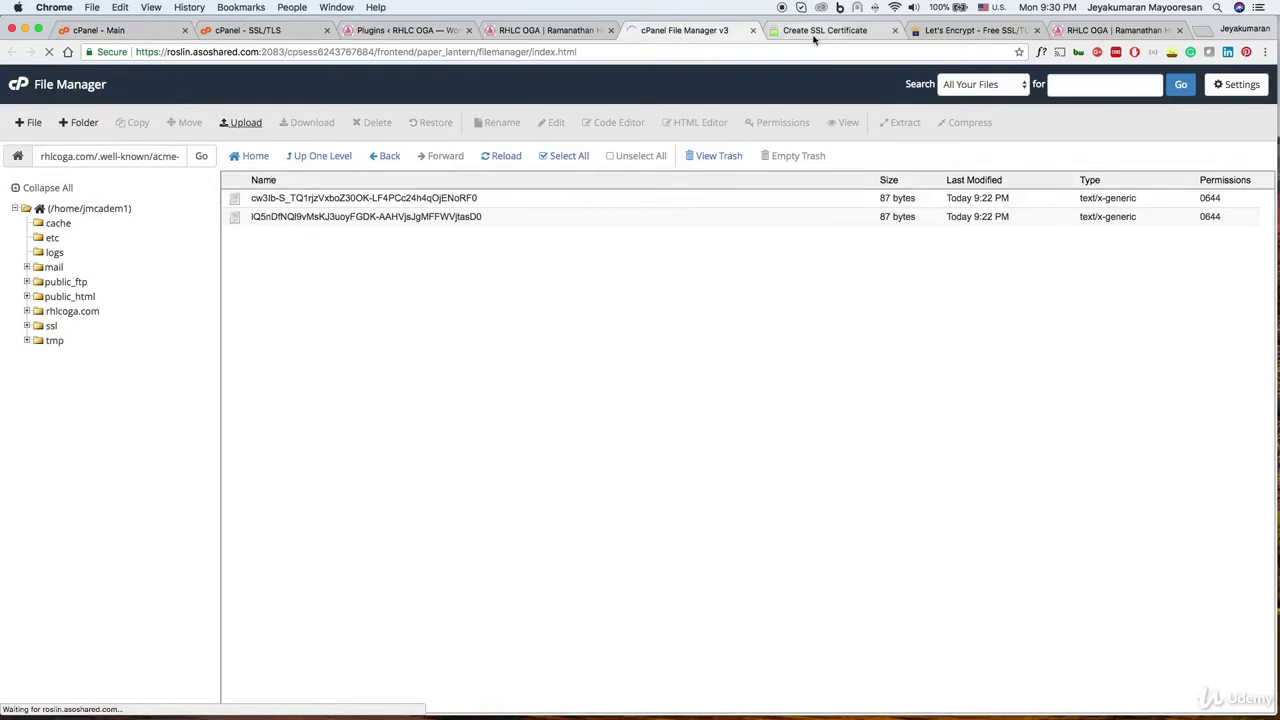
# Step: Open the rhlcoga.com folder in File Manager and search only the current directory for htaccess
pyautogui.click(85, 313)
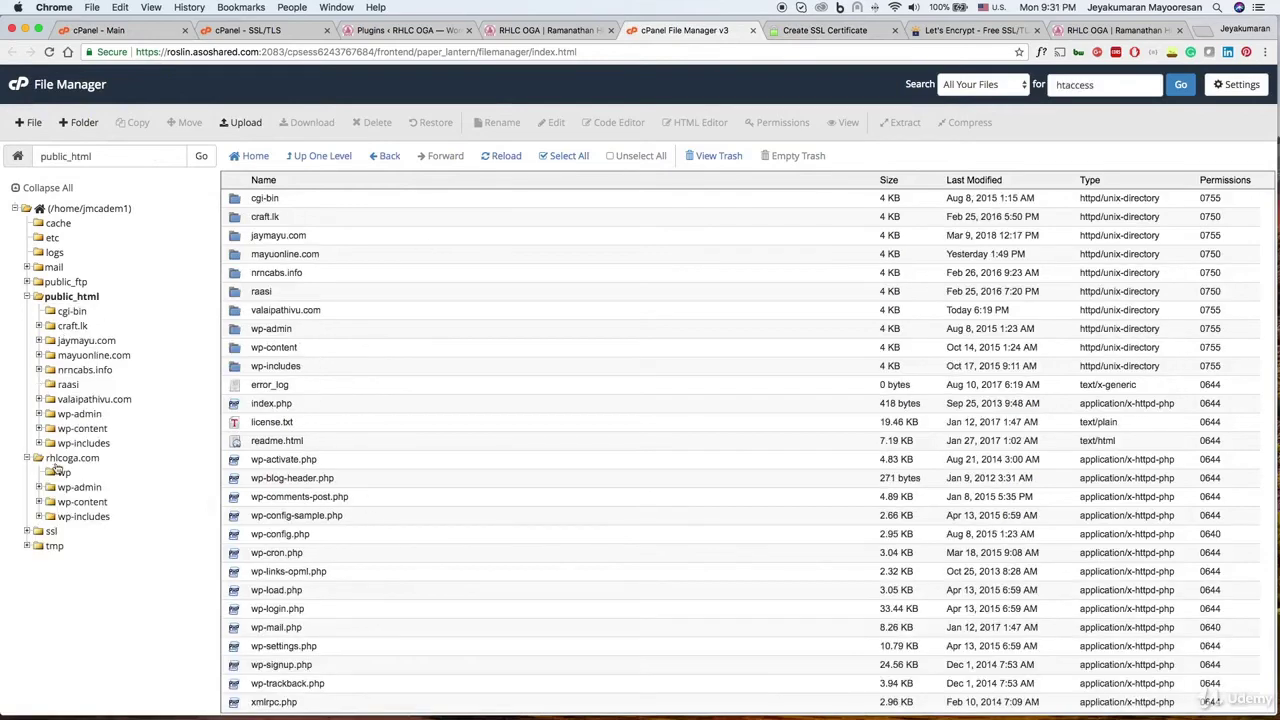
pyautogui.click(67, 458)
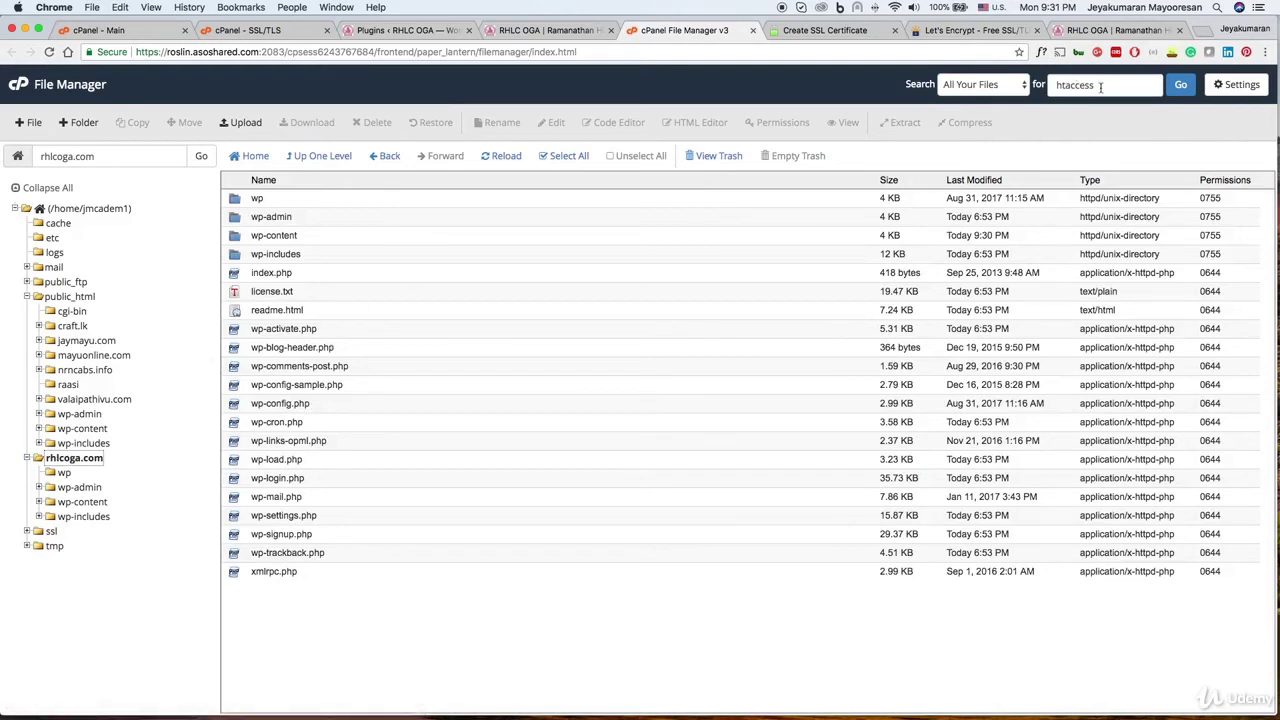
pyautogui.moveTo(1102, 85); pyautogui.dragTo(1035, 86)
pyautogui.moveTo(1116, 86); pyautogui.dragTo(1018, 88)
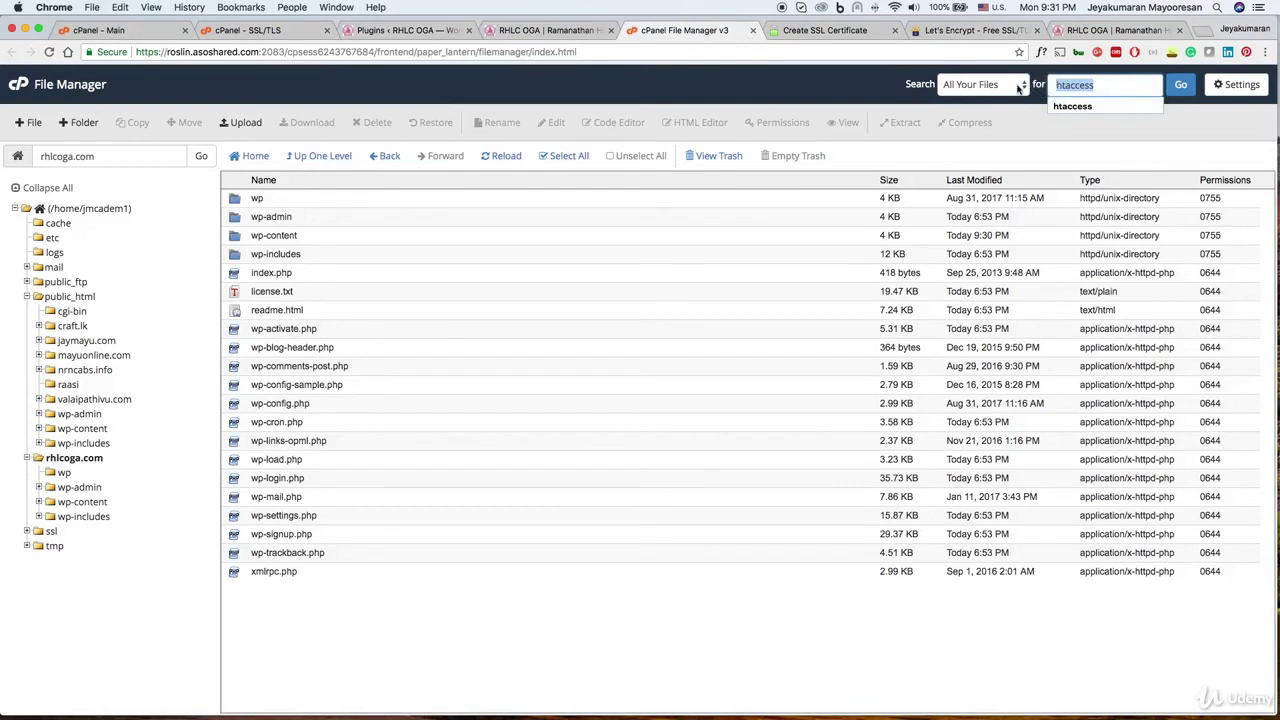
pyautogui.click(1018, 88)
pyautogui.click(1106, 85)
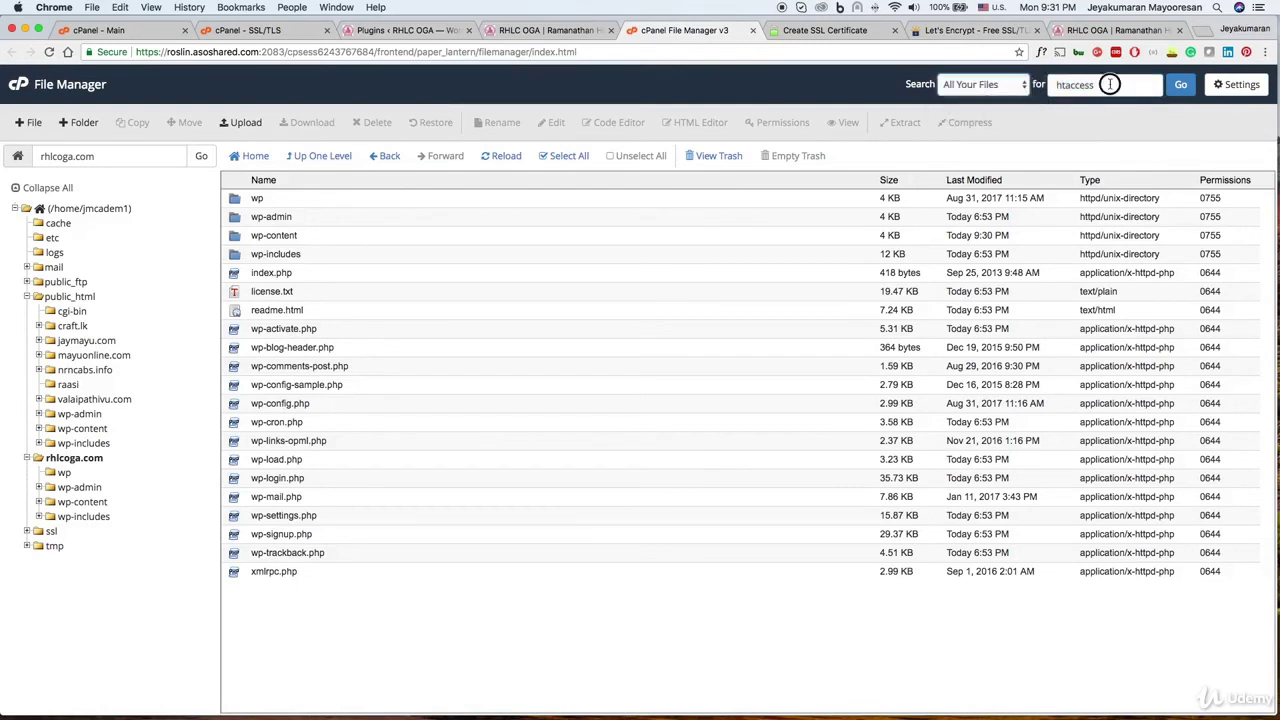
pyautogui.click(985, 84)
pyautogui.click(975, 109)
pyautogui.click(1180, 84)
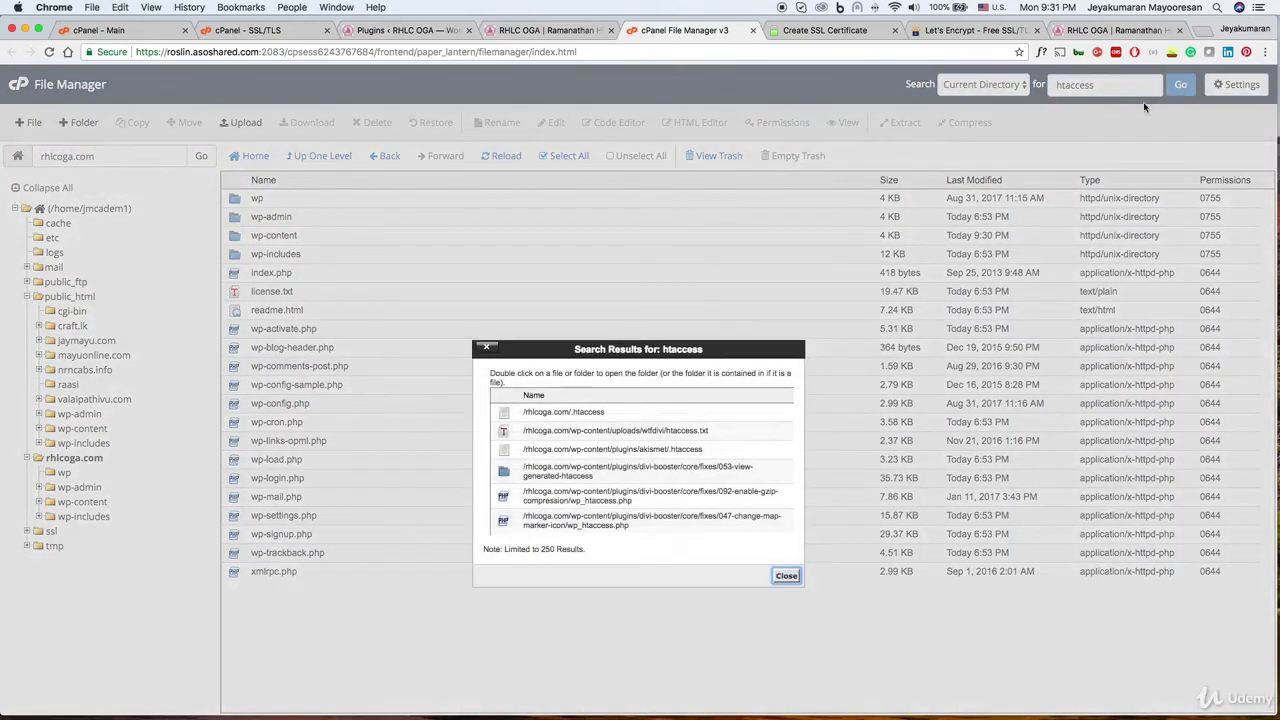
# Step: Examine the path of the .htaccess file in the site's root folder and close the search results
pyautogui.click(552, 413)
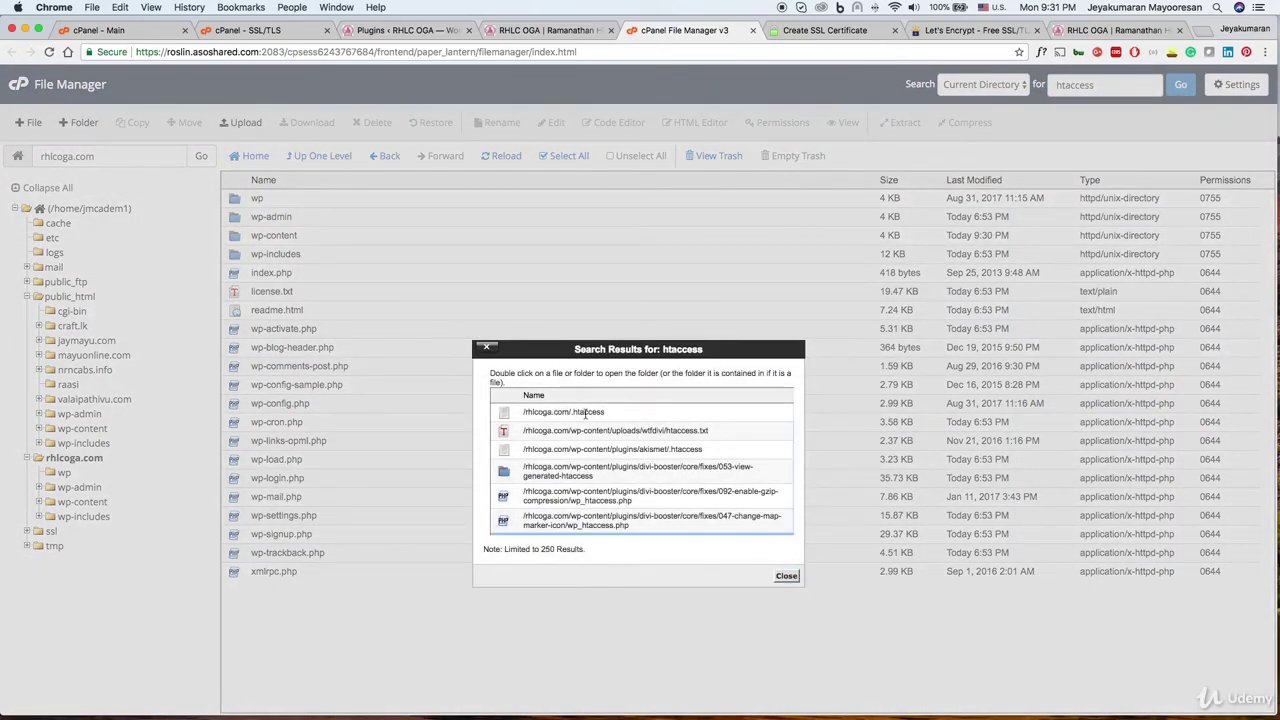
pyautogui.moveTo(640, 418); pyautogui.dragTo(519, 414)
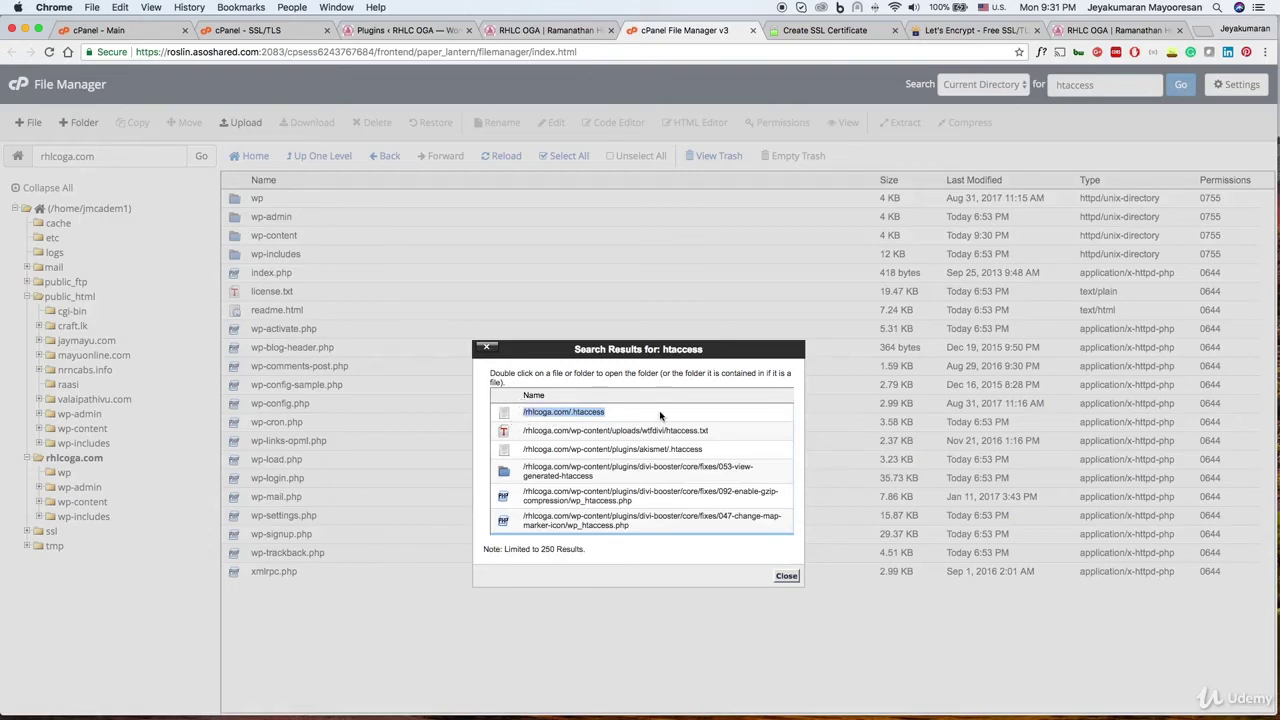
pyautogui.click(781, 576)
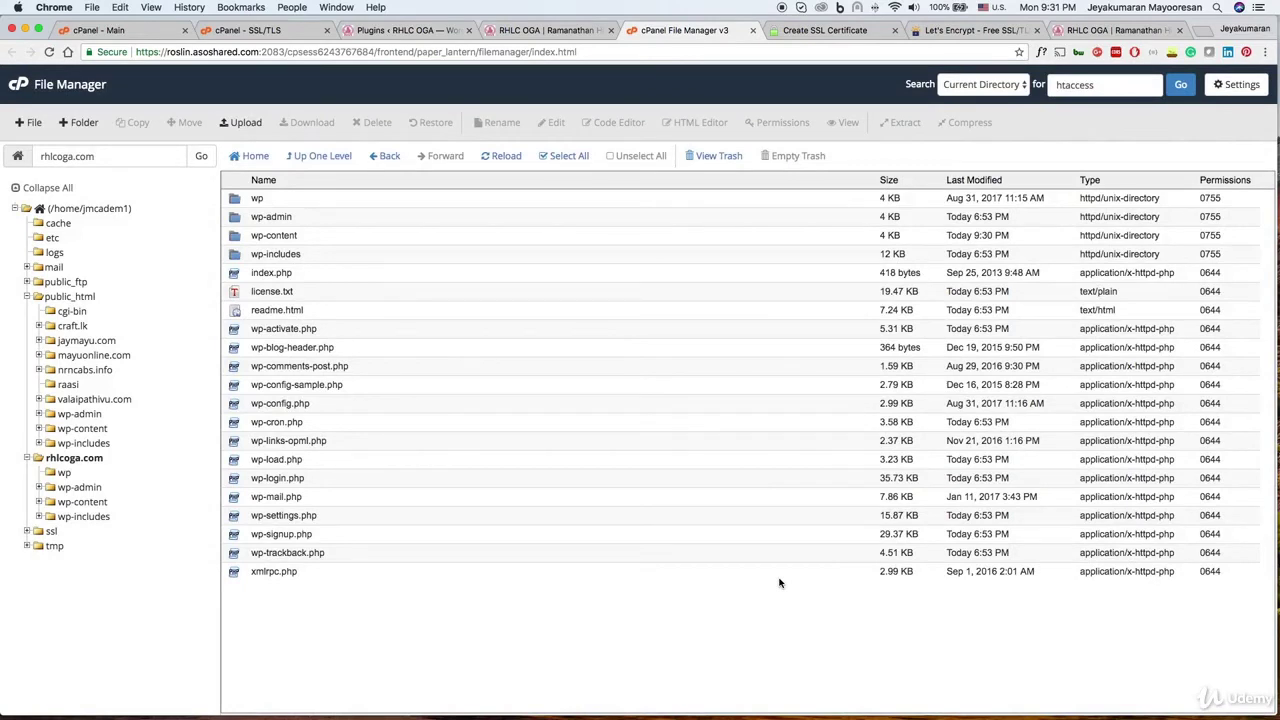
# Step: Return to the site's WordPress admin and open the HTTPS Redirection settings
pyautogui.click(814, 31)
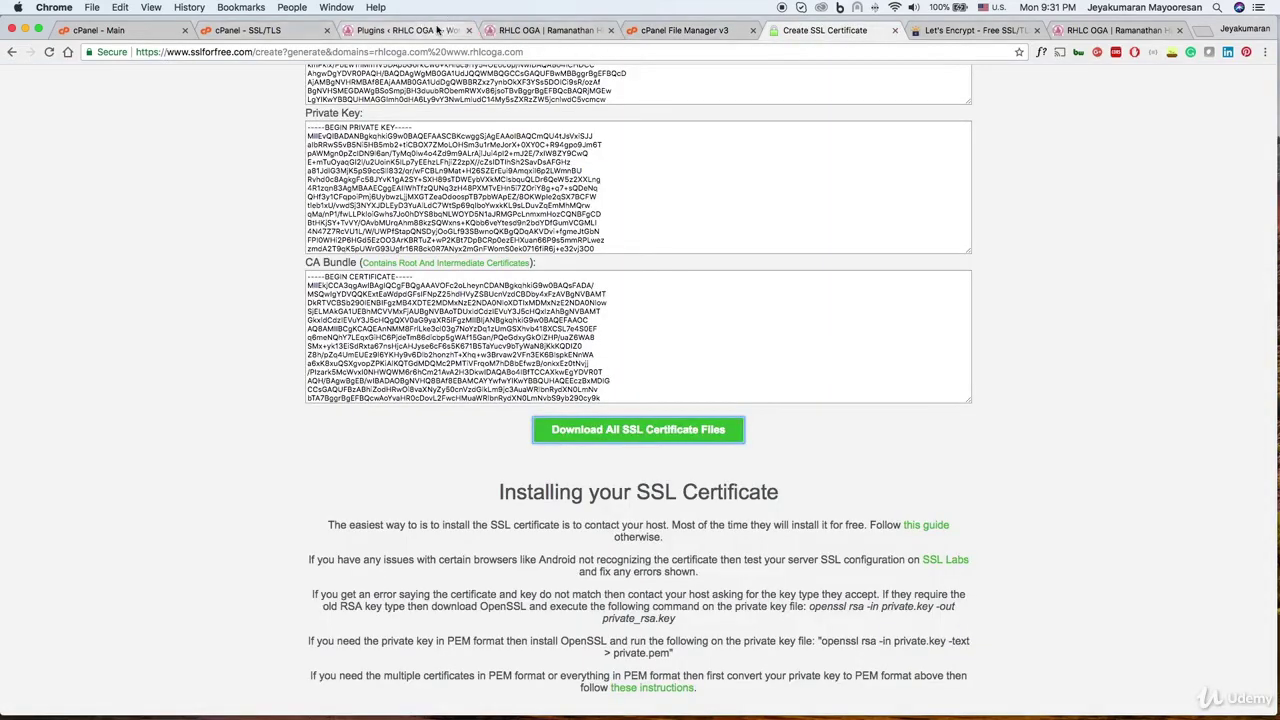
pyautogui.click(405, 30)
pyautogui.click(522, 38)
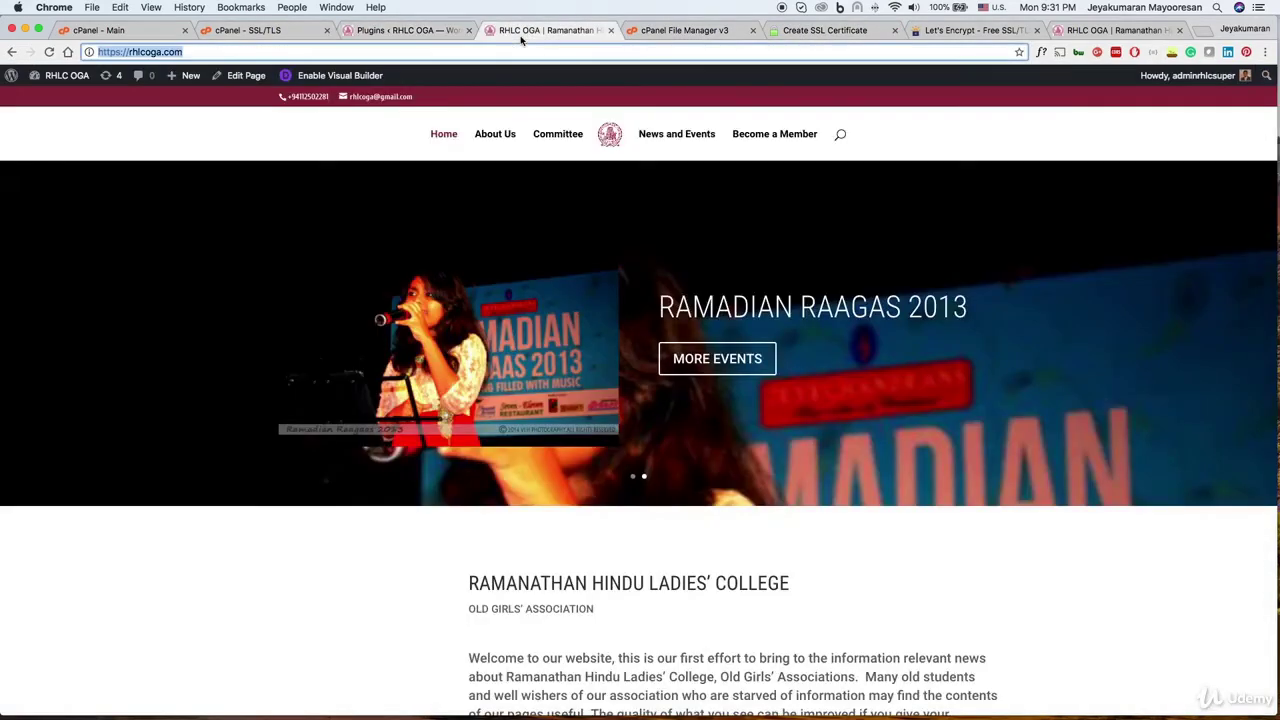
pyautogui.click(445, 40)
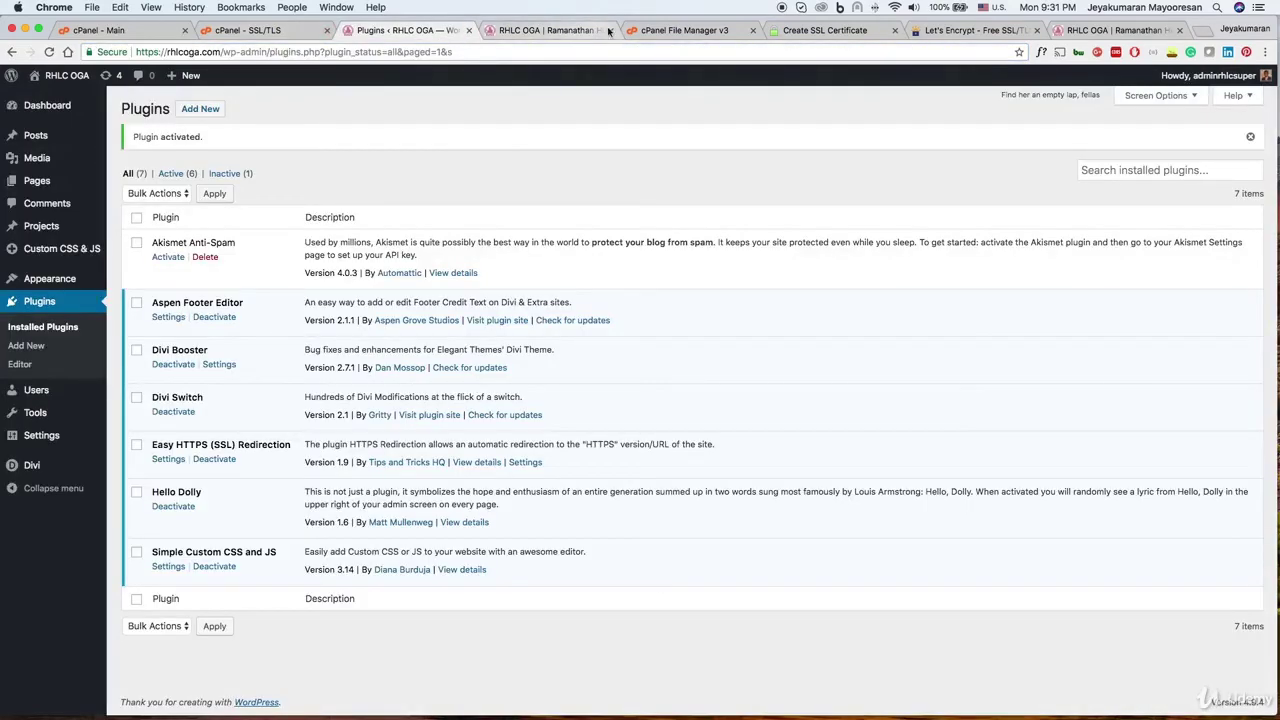
pyautogui.click(1081, 37)
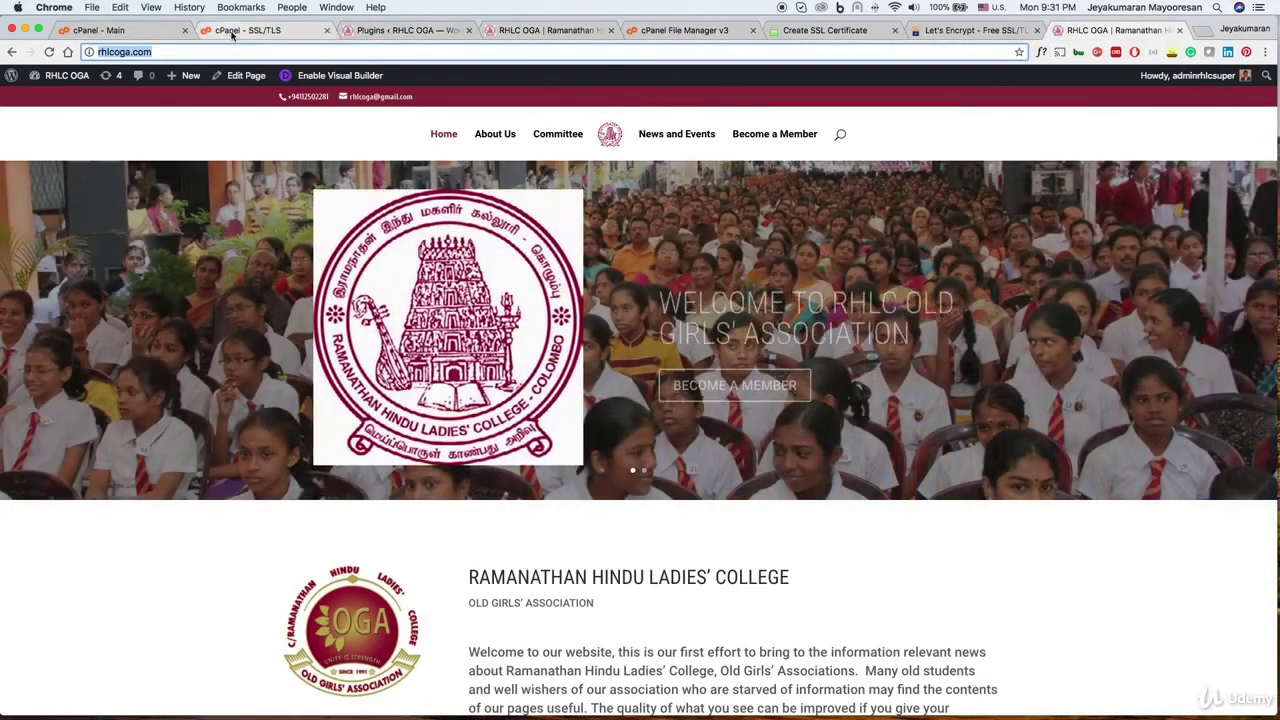
pyautogui.click(413, 27)
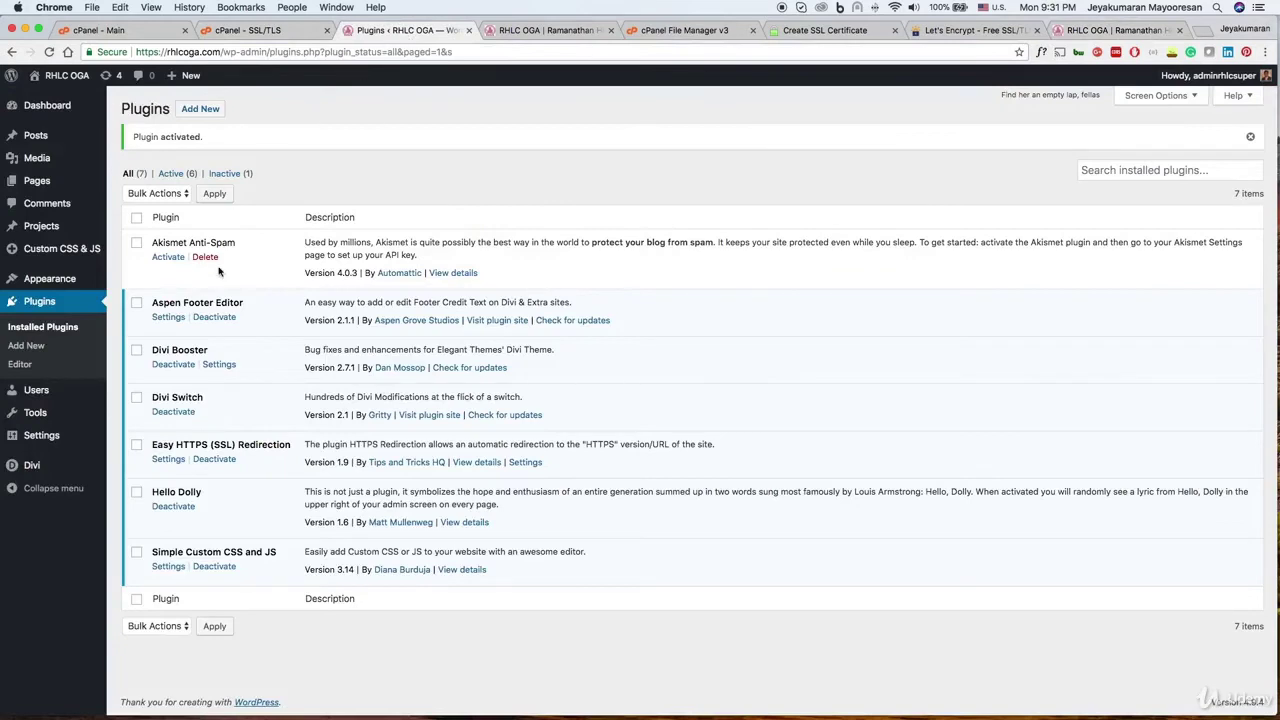
pyautogui.moveTo(55, 437)
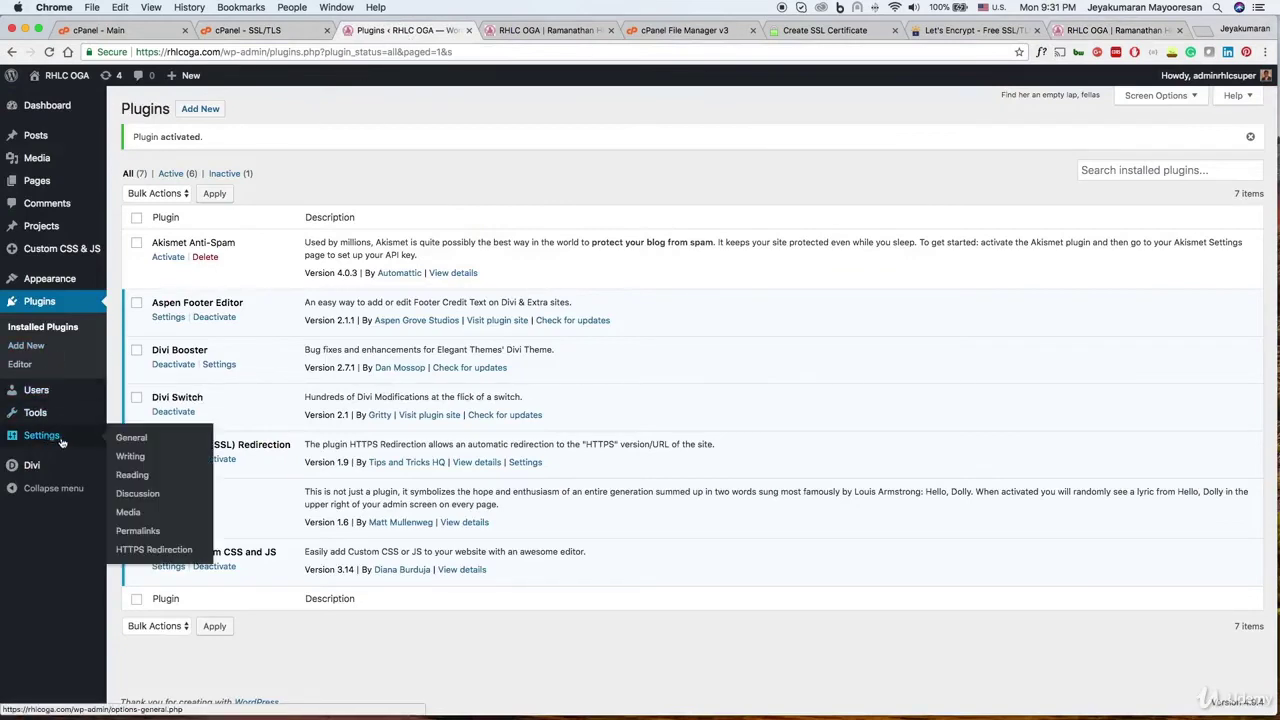
pyautogui.click(168, 551)
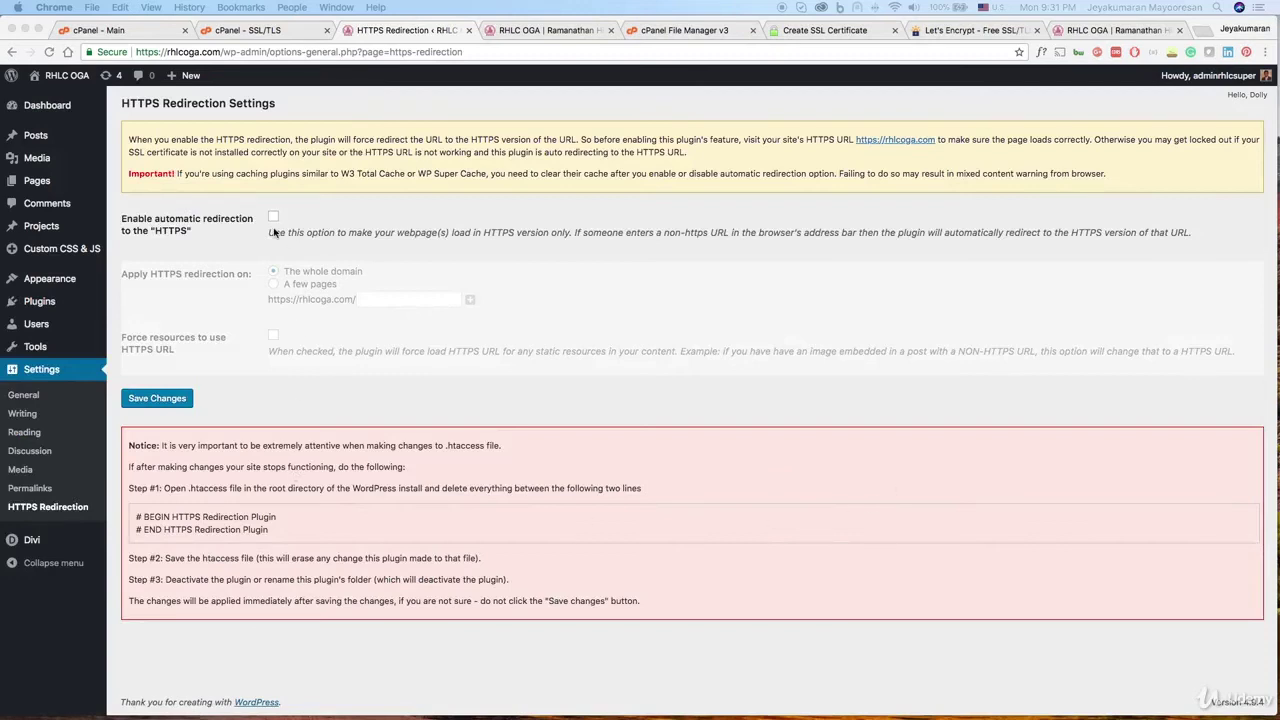
# Step: Enable automatic redirection to HTTPS for the whole domain and force resources to use HTTPS URLs
pyautogui.click(271, 214)
pyautogui.click(273, 217)
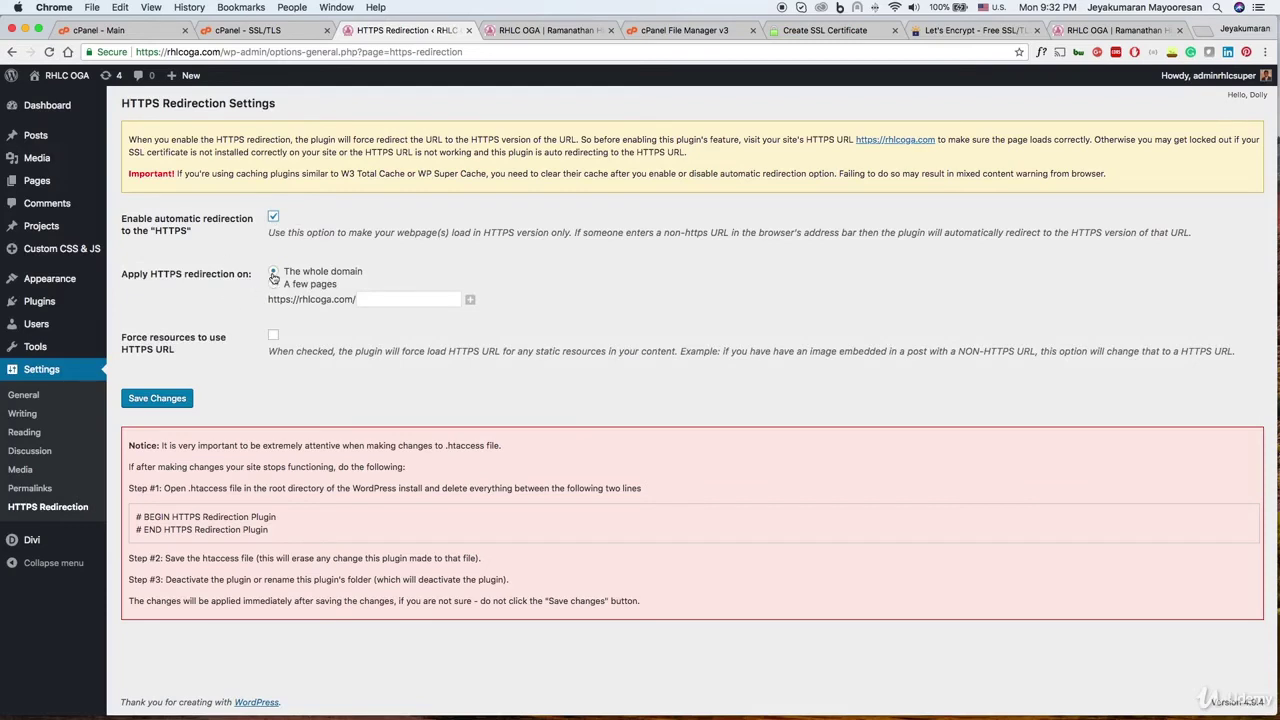
pyautogui.click(273, 335)
# Step: Review the notice about removing the plugin's lines from the .htaccess file and save the HTTPS Redirection settings
pyautogui.moveTo(130, 447); pyautogui.dragTo(676, 612)
pyautogui.click(674, 610)
pyautogui.moveTo(138, 515); pyautogui.dragTo(282, 540)
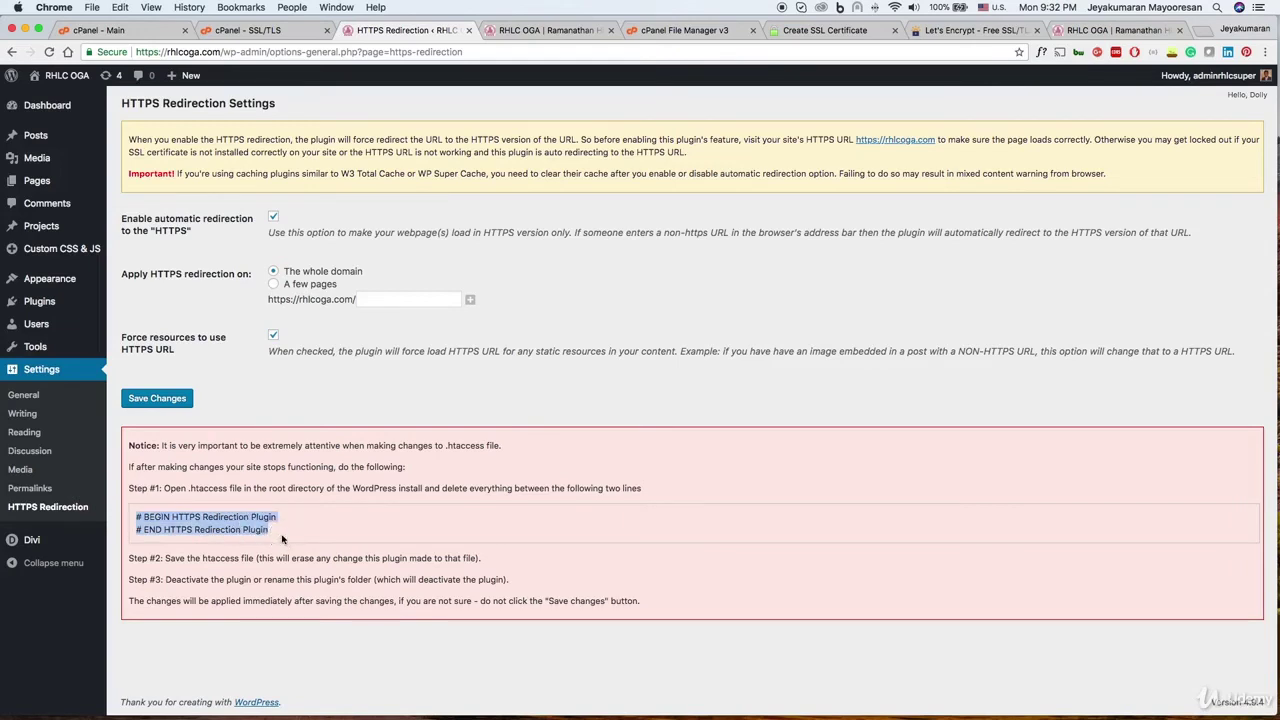
pyautogui.click(155, 397)
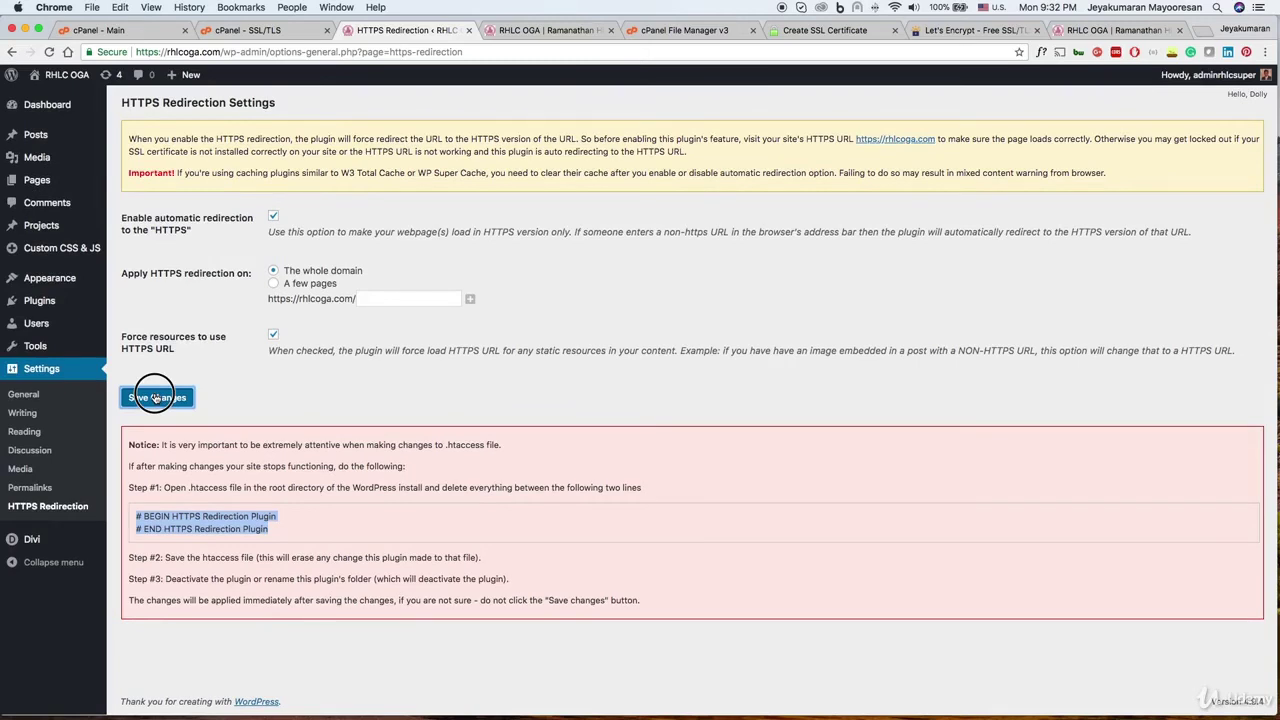
pyautogui.click(155, 397)
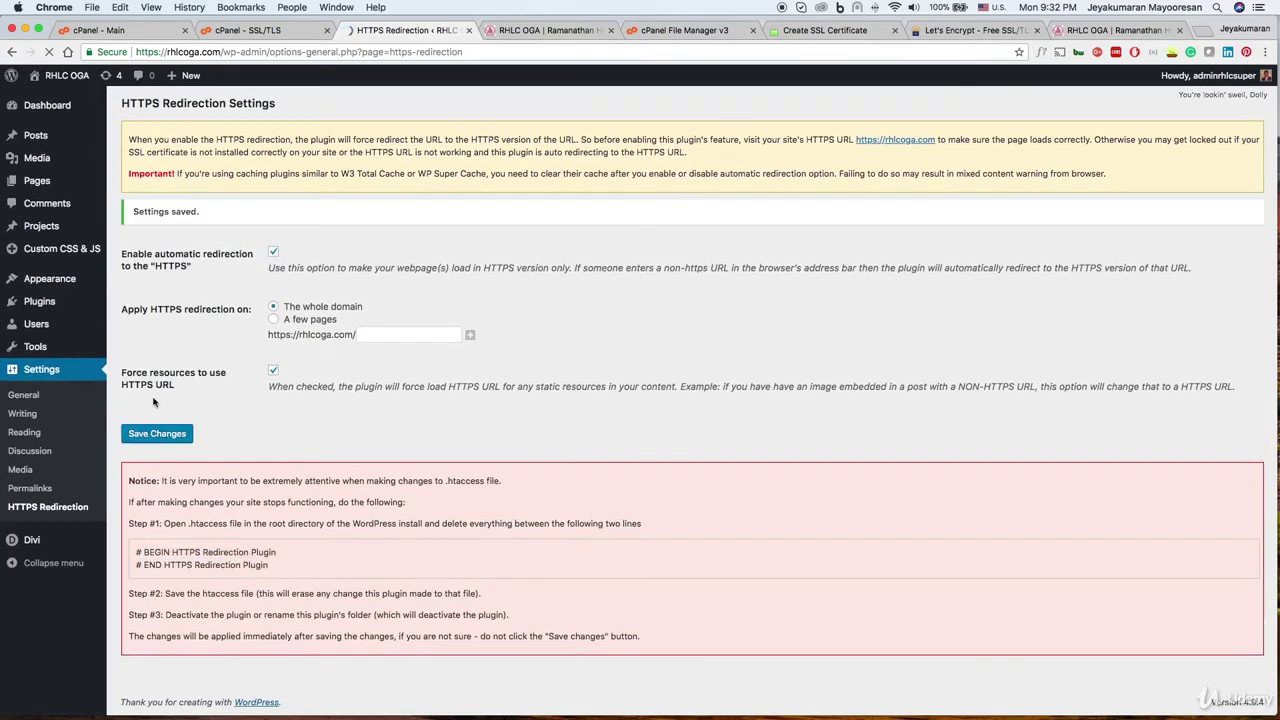
# Step: Reload the rhlcoga.com homepage to check its connection security, and return to the WordPress admin
pyautogui.click(492, 31)
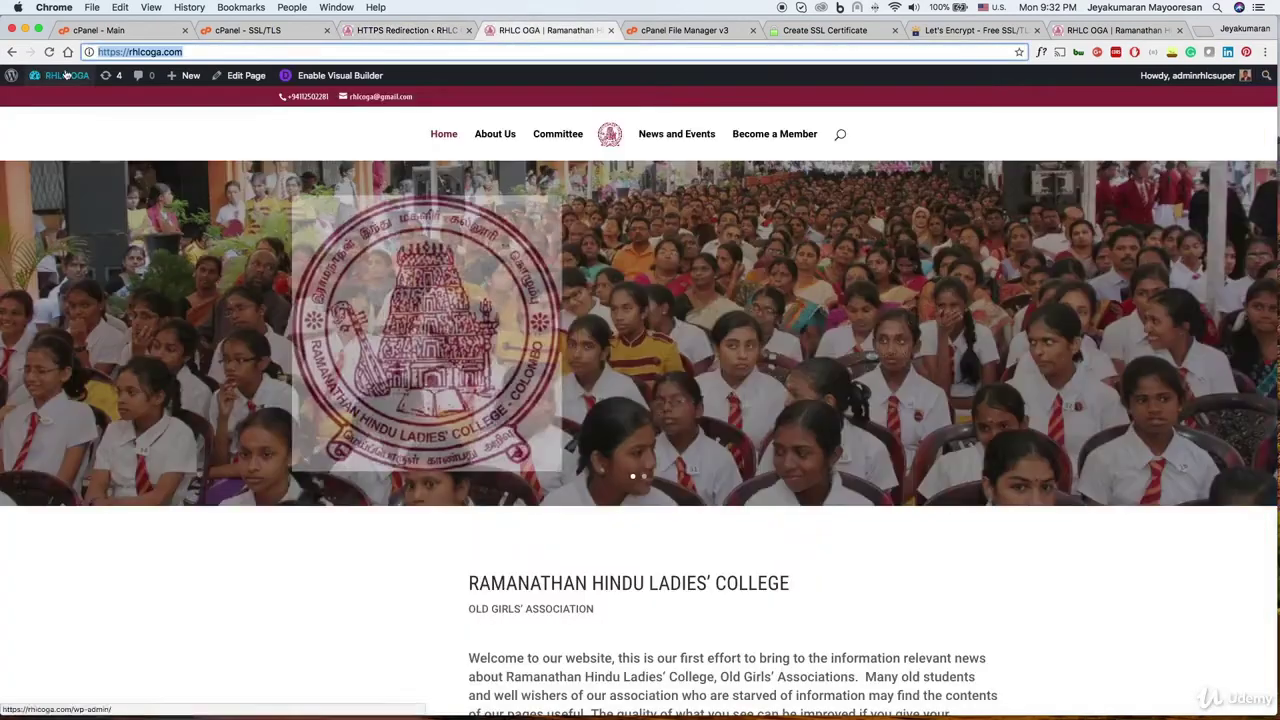
pyautogui.click(50, 52)
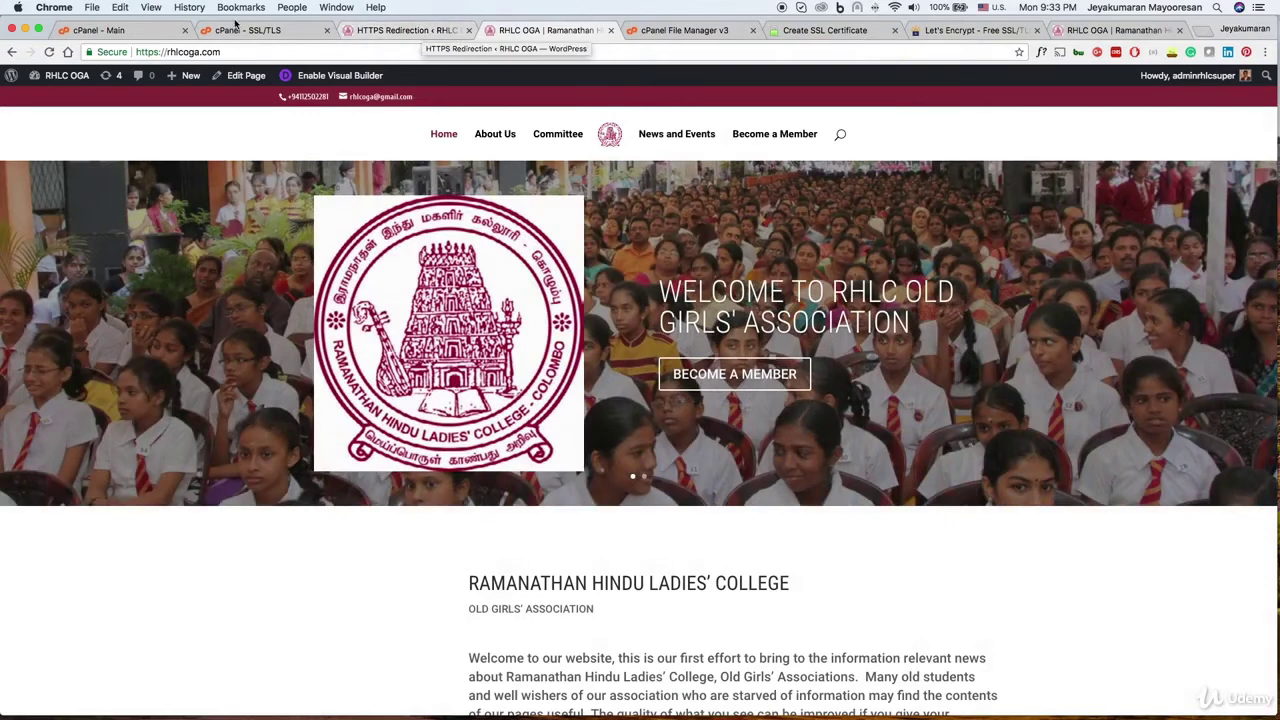
pyautogui.click(430, 32)
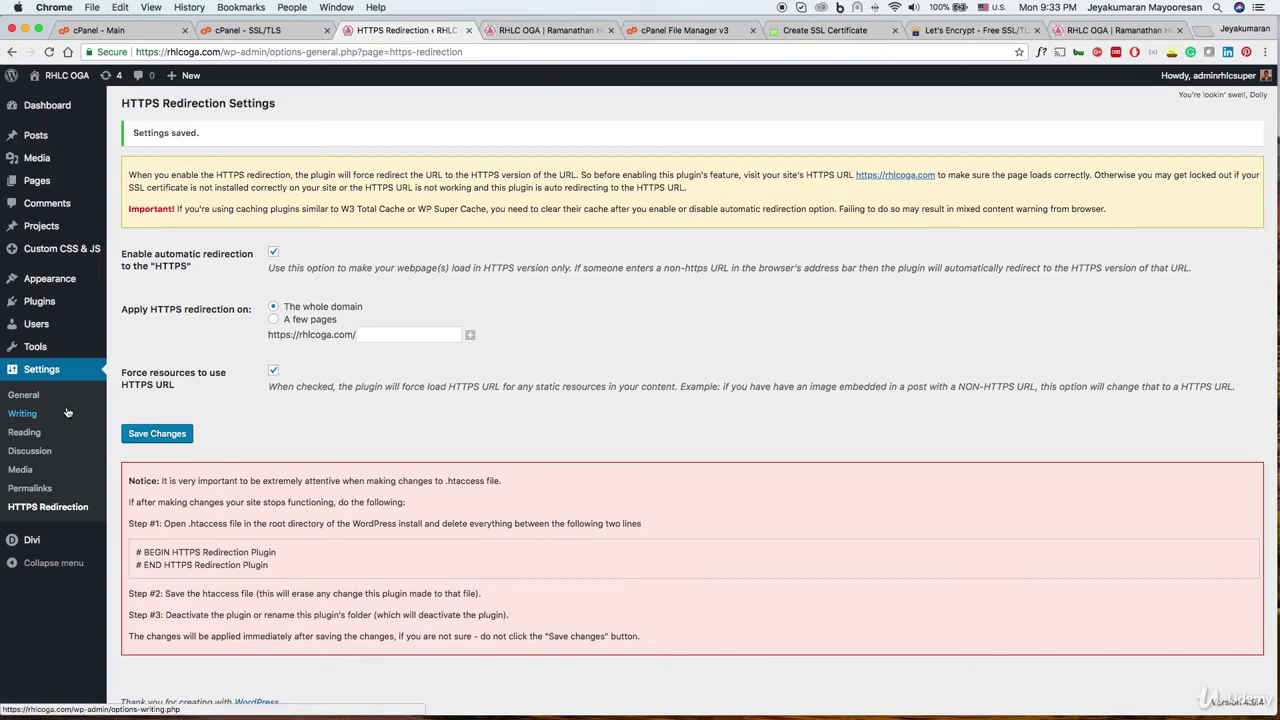
# Step: Search the plugins available to add for "ssl insecure content fixer" and install and activate SSL Insecure Content Fixer
pyautogui.moveTo(54, 303)
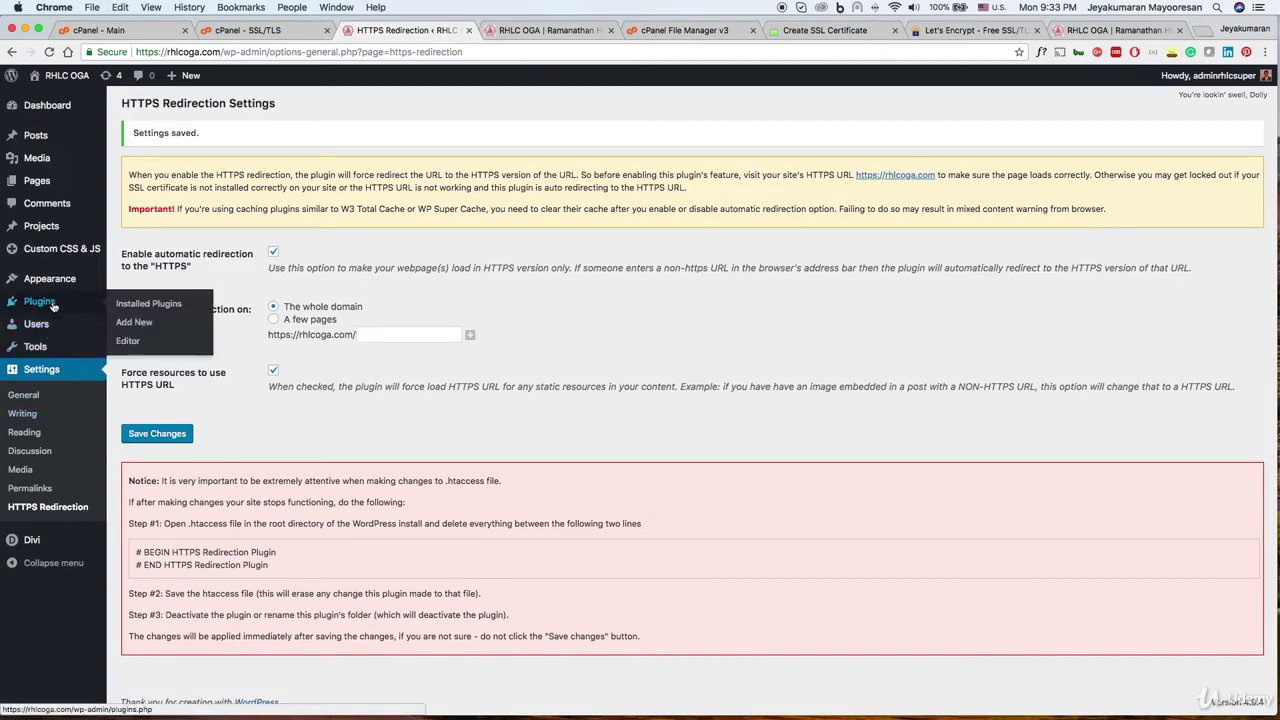
pyautogui.click(138, 322)
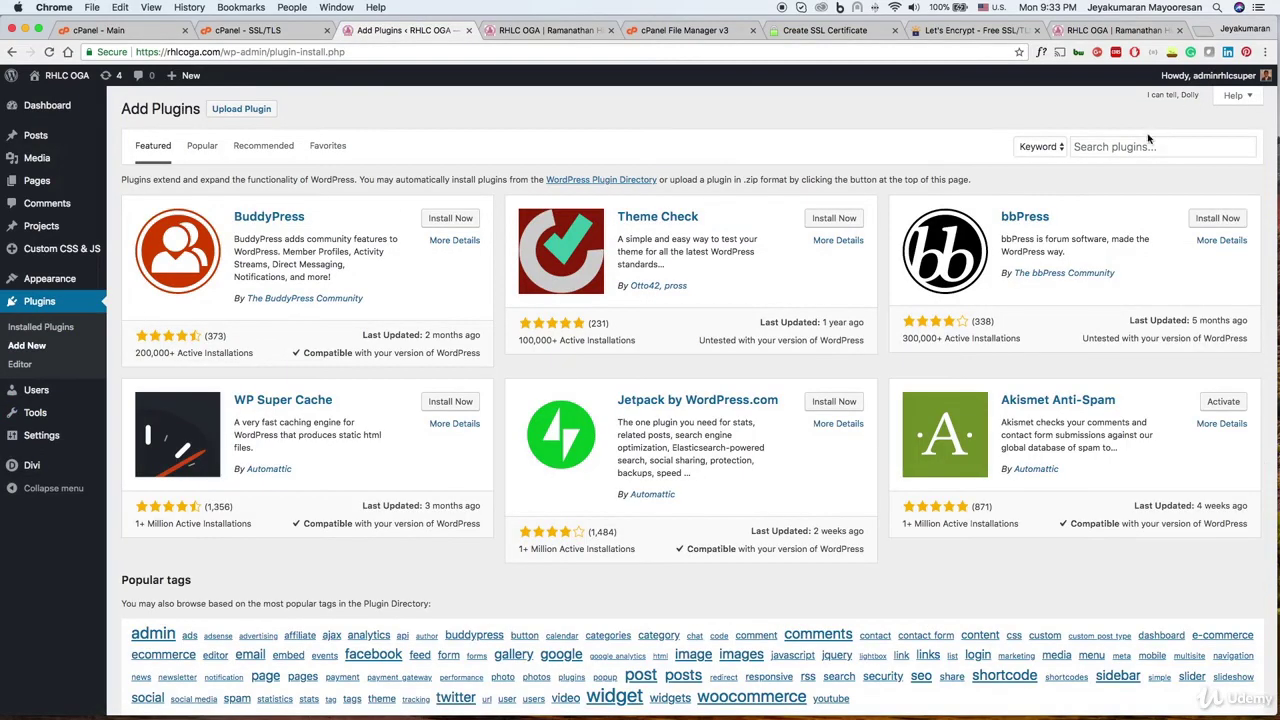
pyautogui.click(1148, 143)
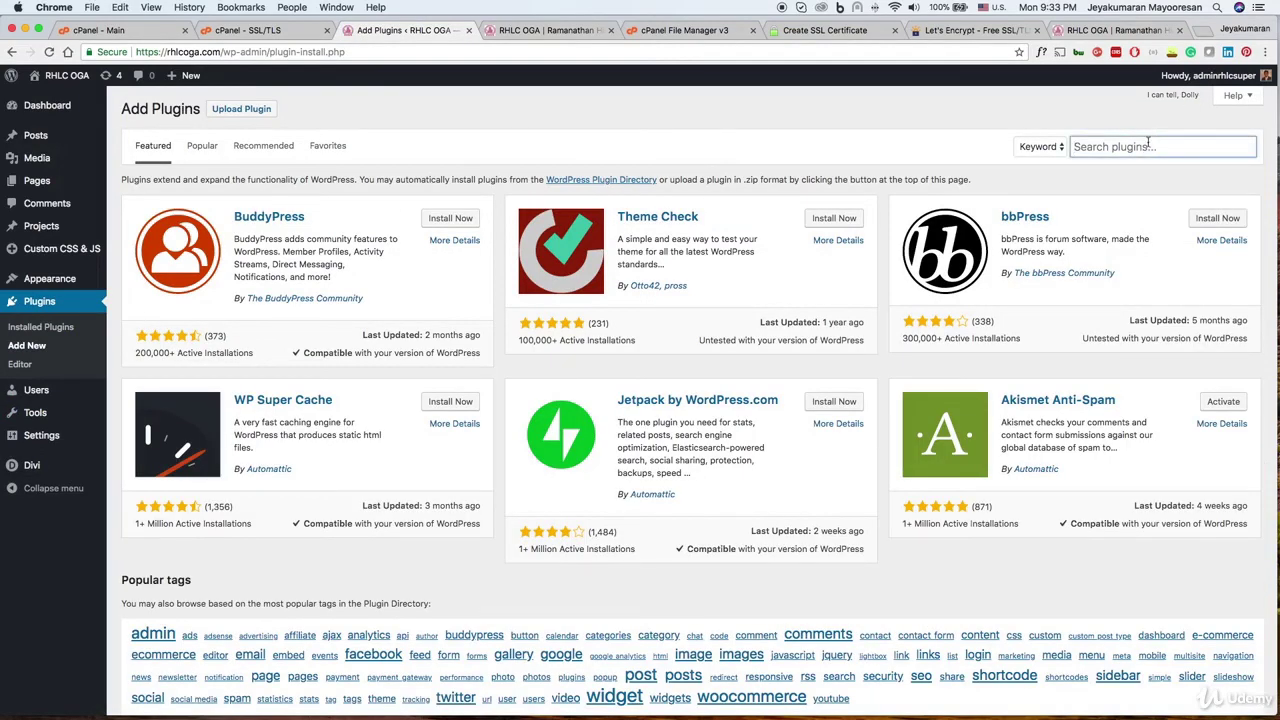
pyautogui.write('ssl in')
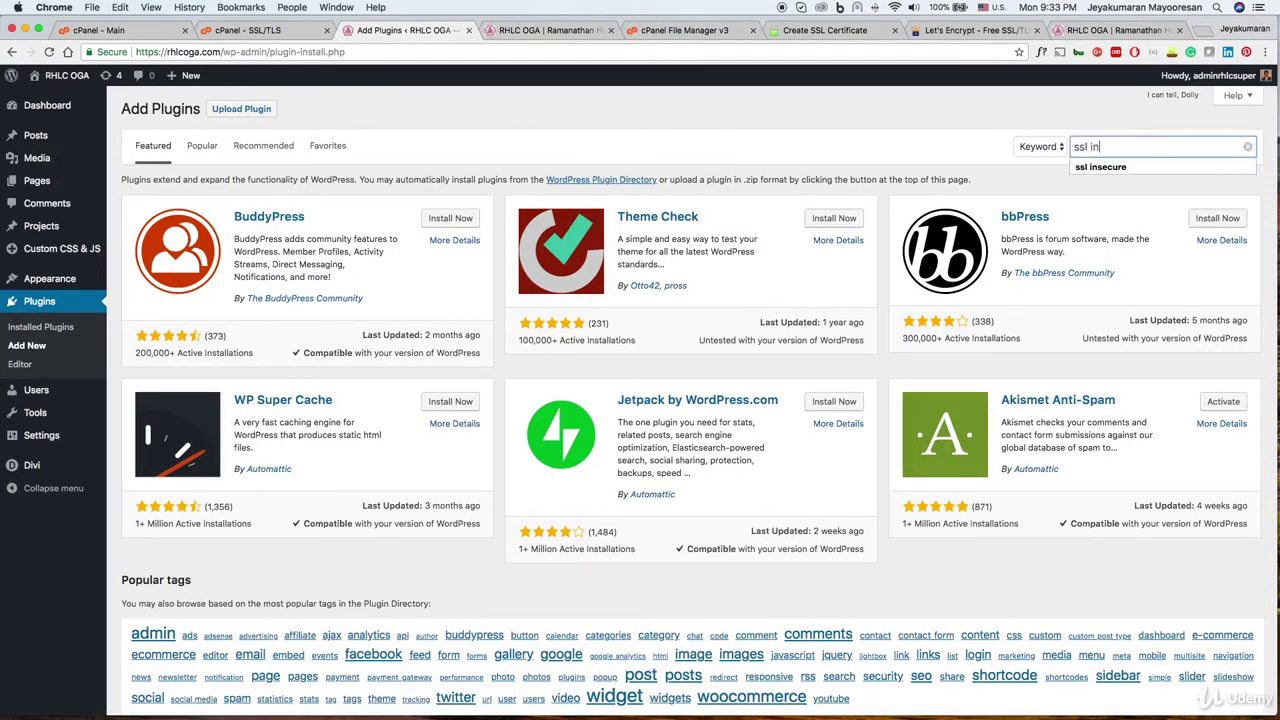
pyautogui.write('secure conte')
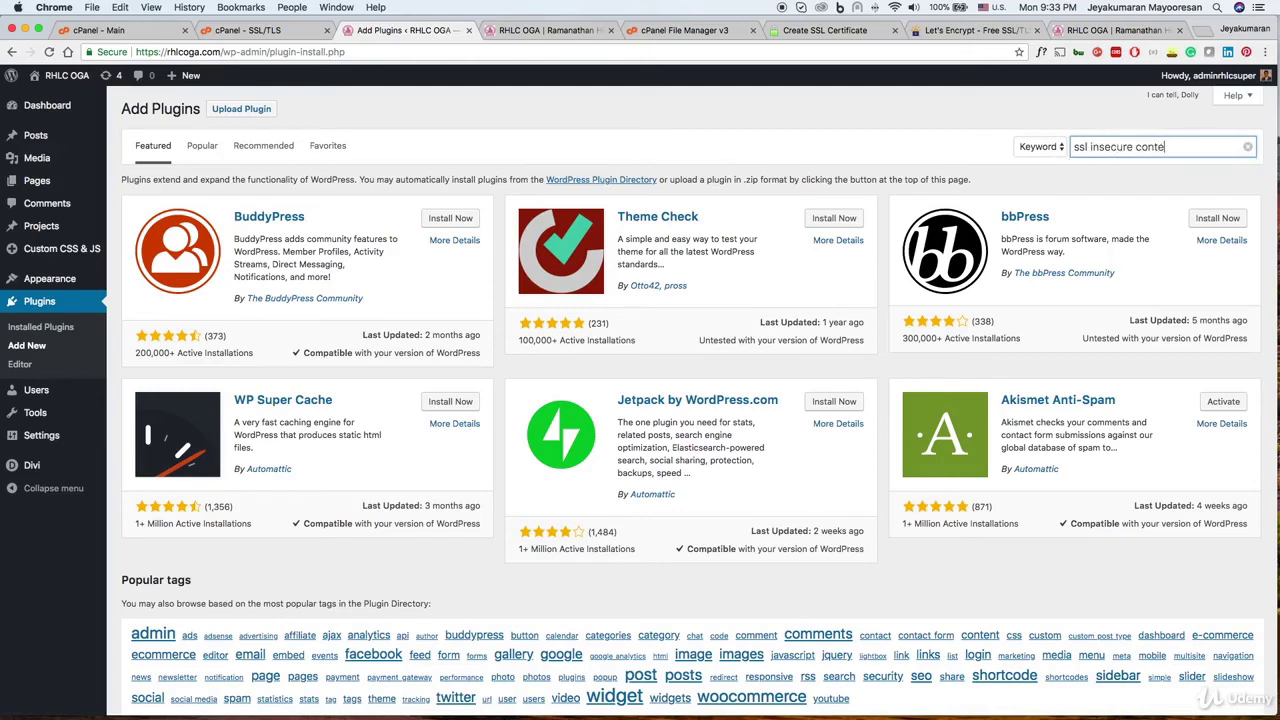
pyautogui.write('nt fixer')
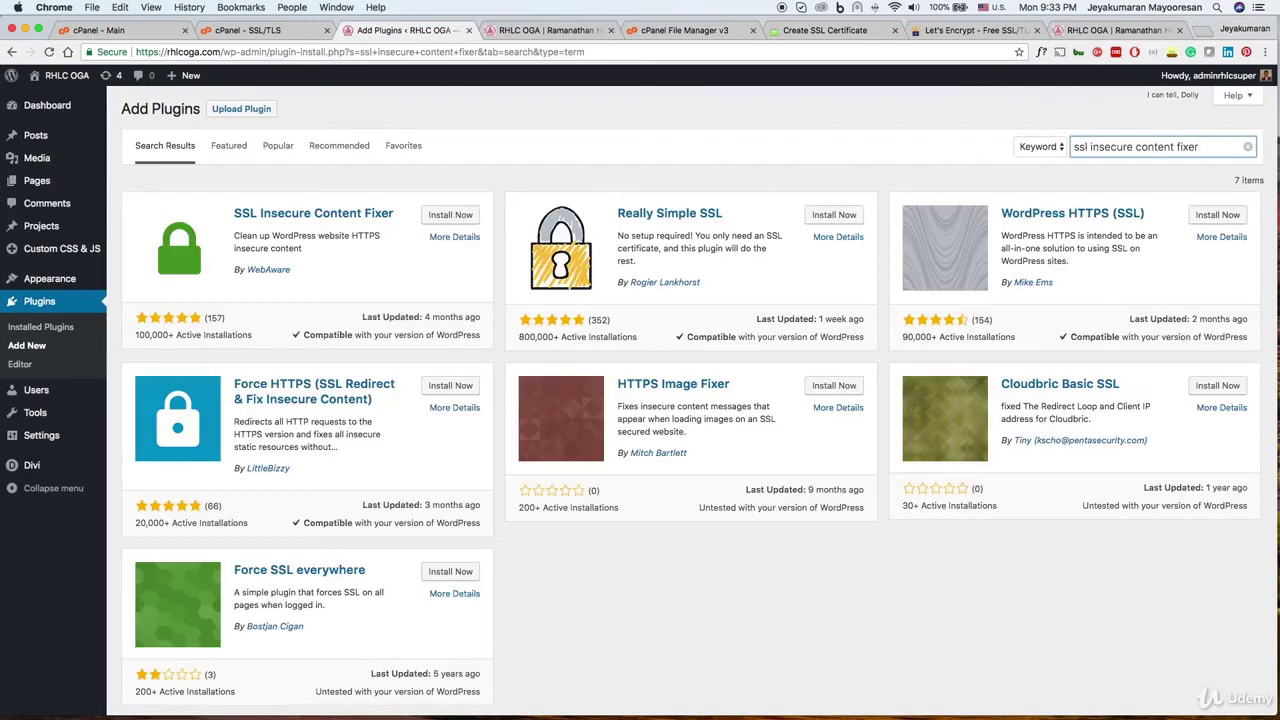
pyautogui.click(465, 216)
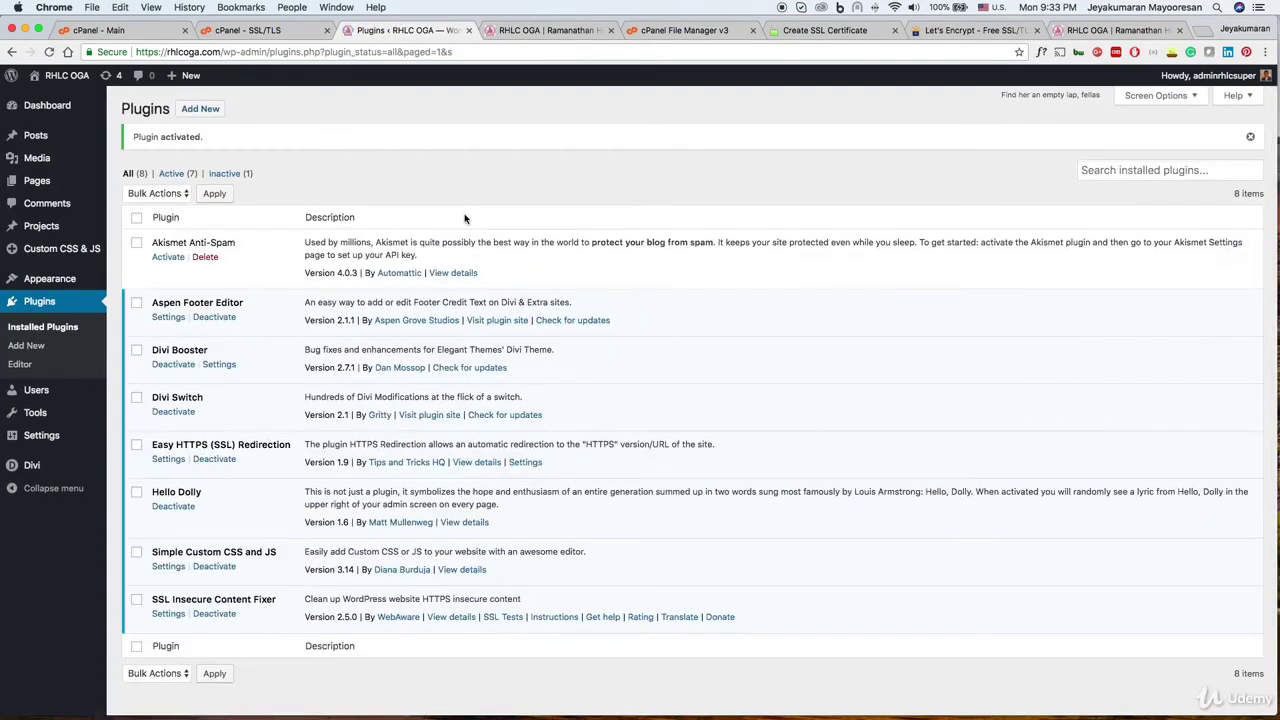
# Step: Set the SSL Insecure Content Fixer's fixing level to Capture and save its settings
pyautogui.moveTo(68, 440)
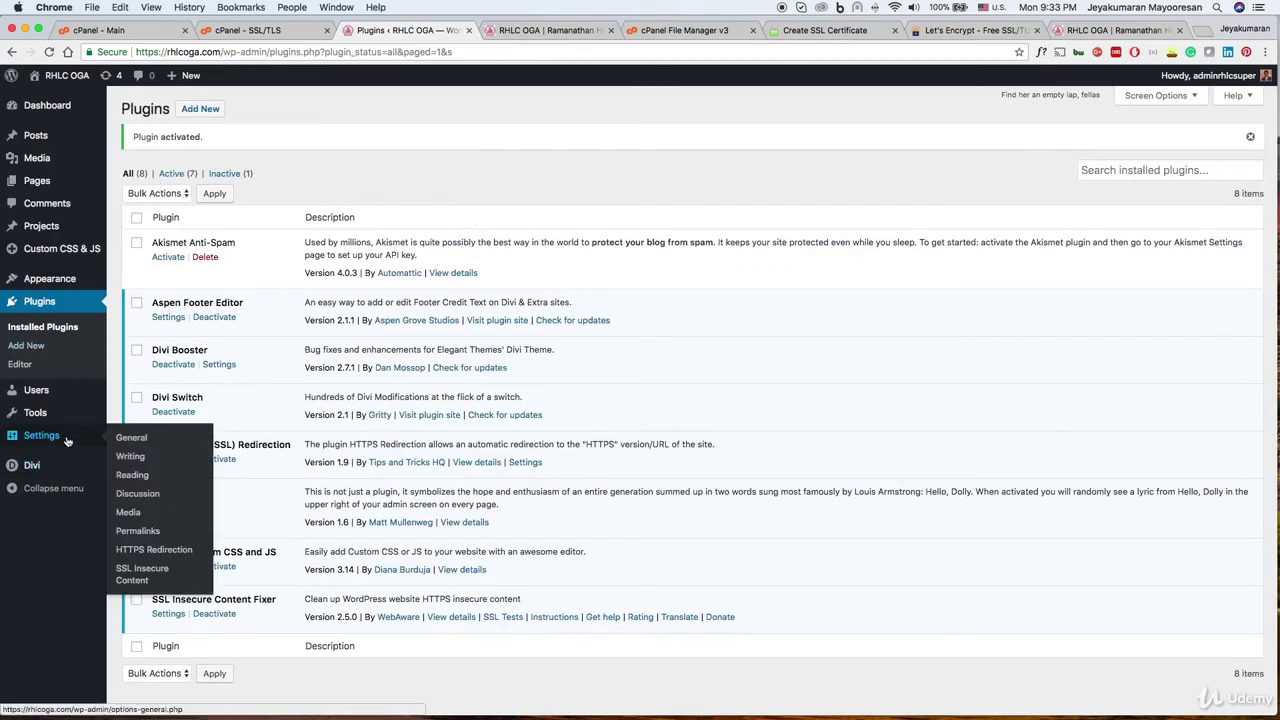
pyautogui.click(150, 578)
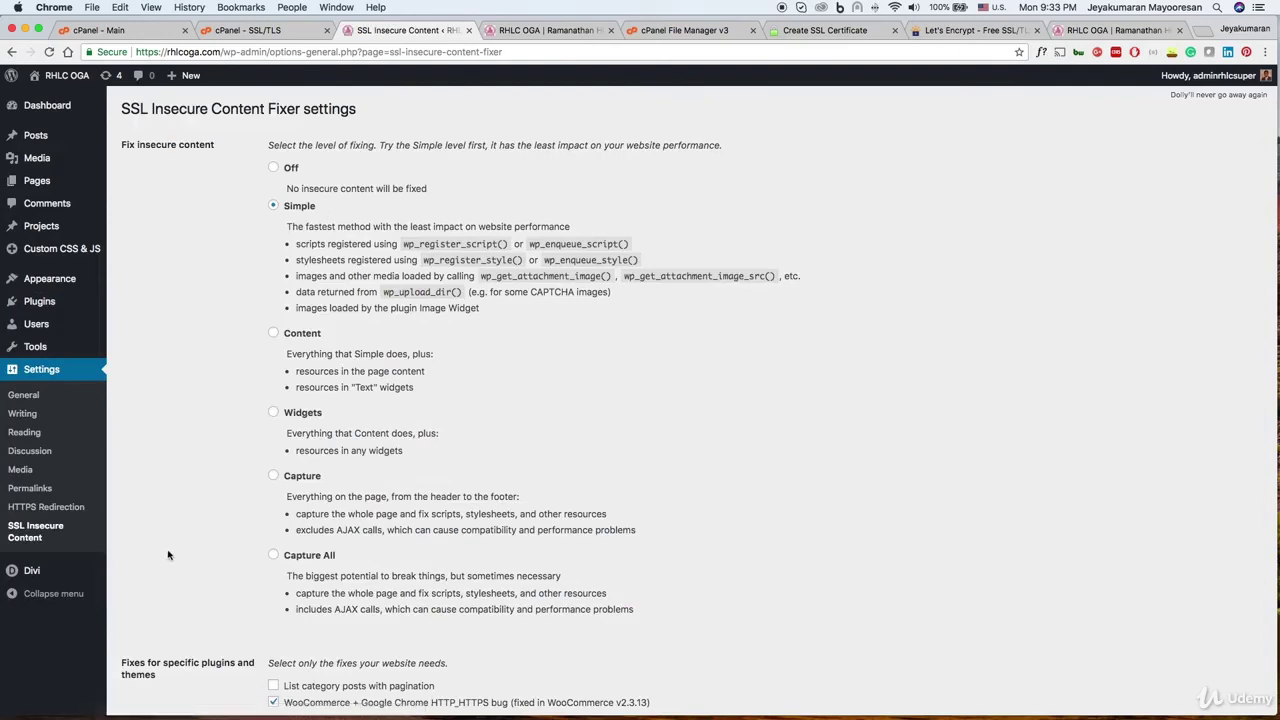
pyautogui.click(274, 479)
pyautogui.scroll(-5, 274, 480)
pyautogui.click(157, 646)
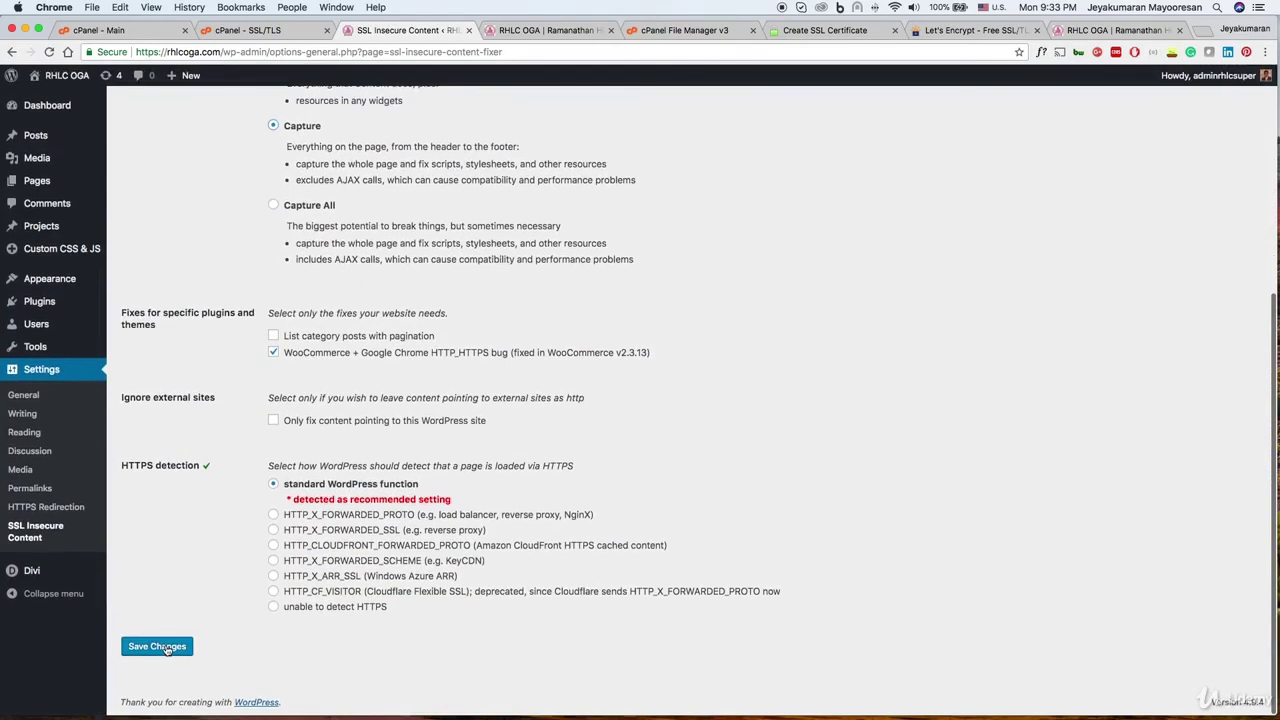
# Step: Switch to the rhlcoga.com homepage and examine the connection security shown for its address
pyautogui.click(494, 32)
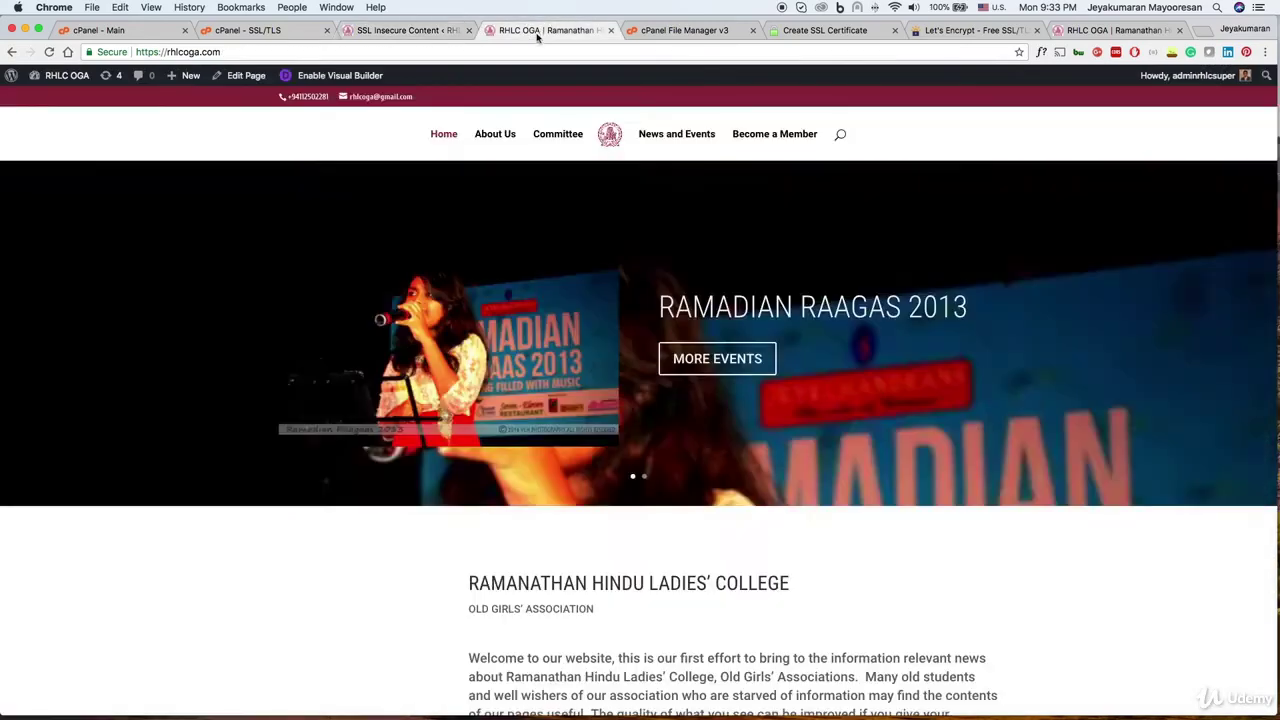
pyautogui.moveTo(200, 74)
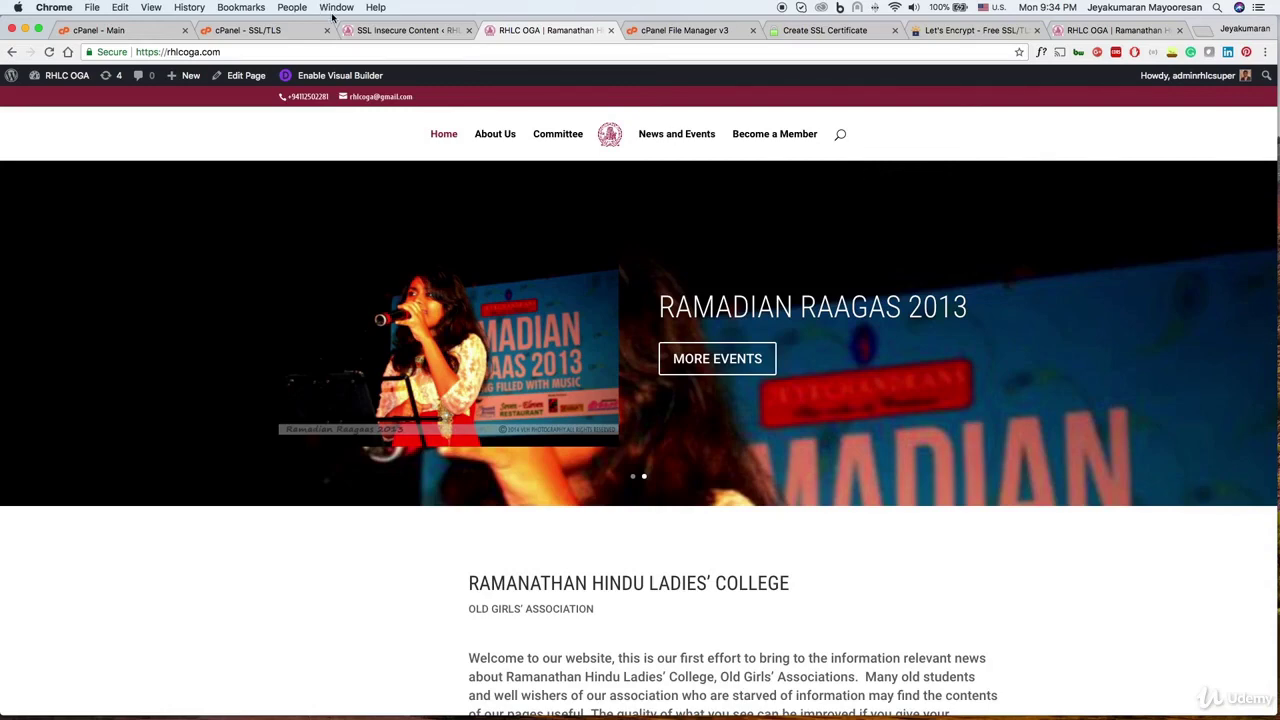
# Step: Switch to the SSL For Free generated certificate page and examine its notes on certificate expiry and notification
pyautogui.click(805, 31)
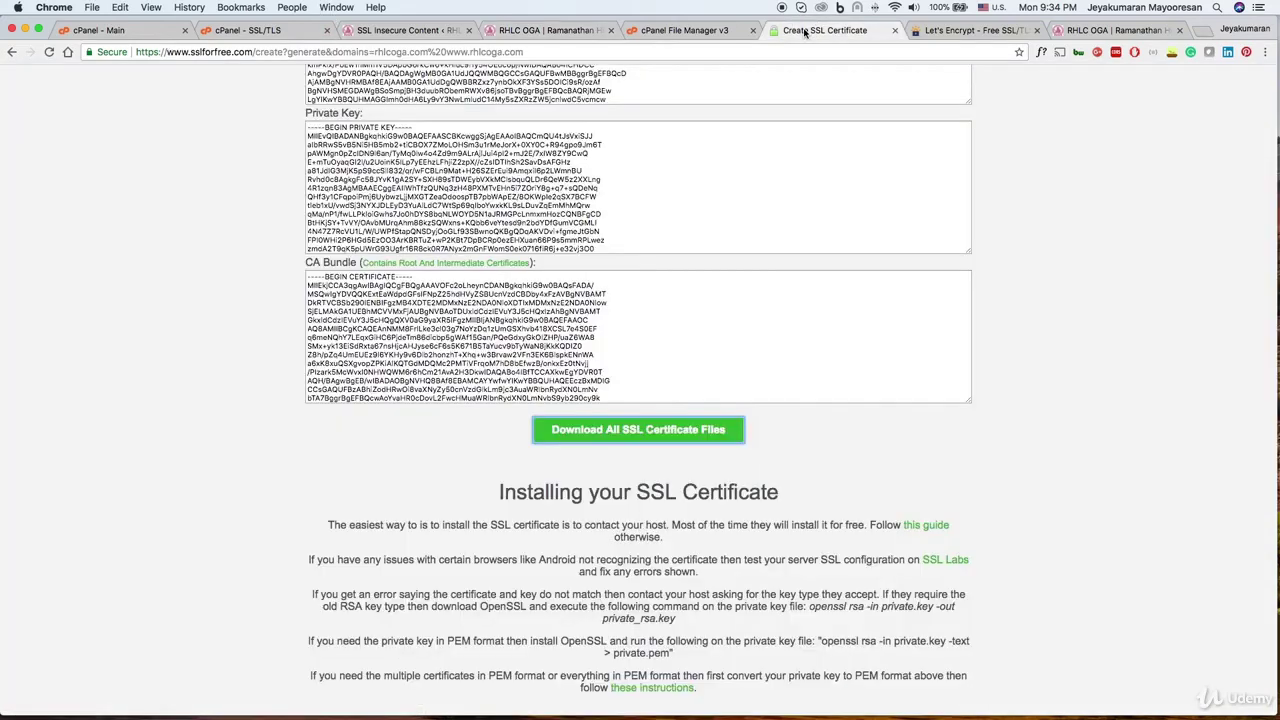
pyautogui.scroll(3, 1025, 338)
pyautogui.scroll(-3, 1025, 338)
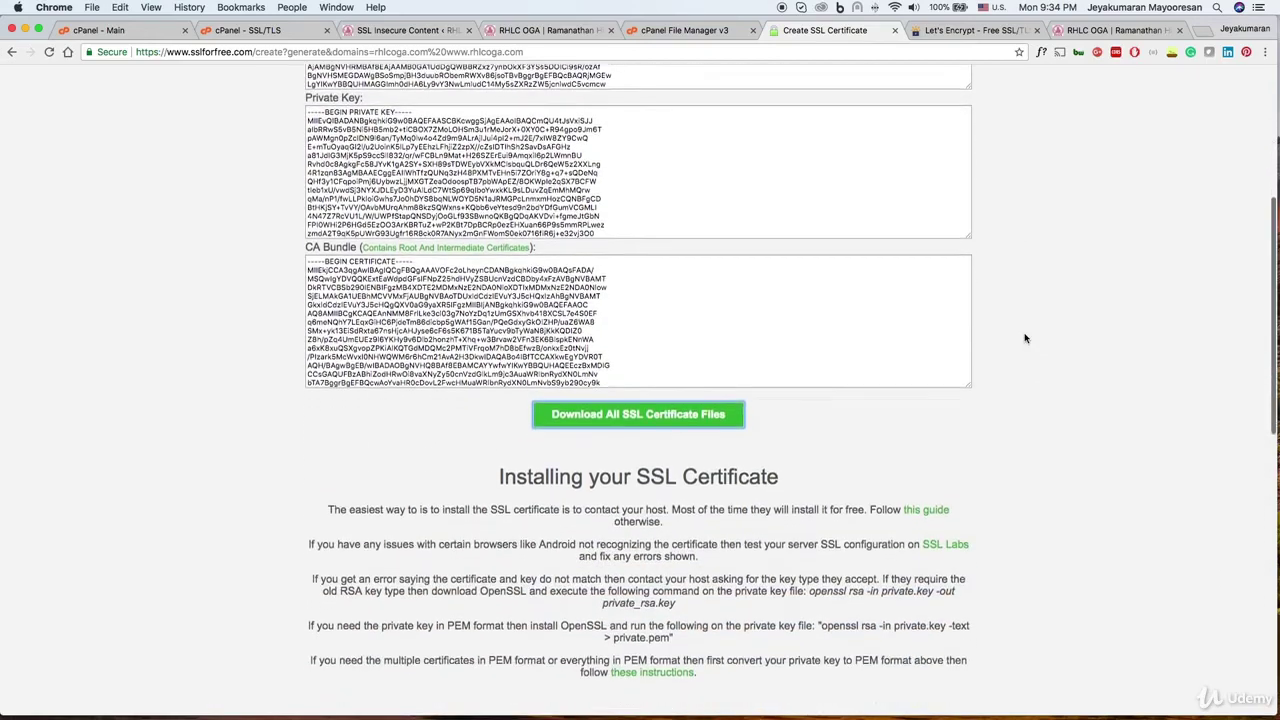
pyautogui.scroll(3, 1025, 338)
pyautogui.scroll(5, 1025, 338)
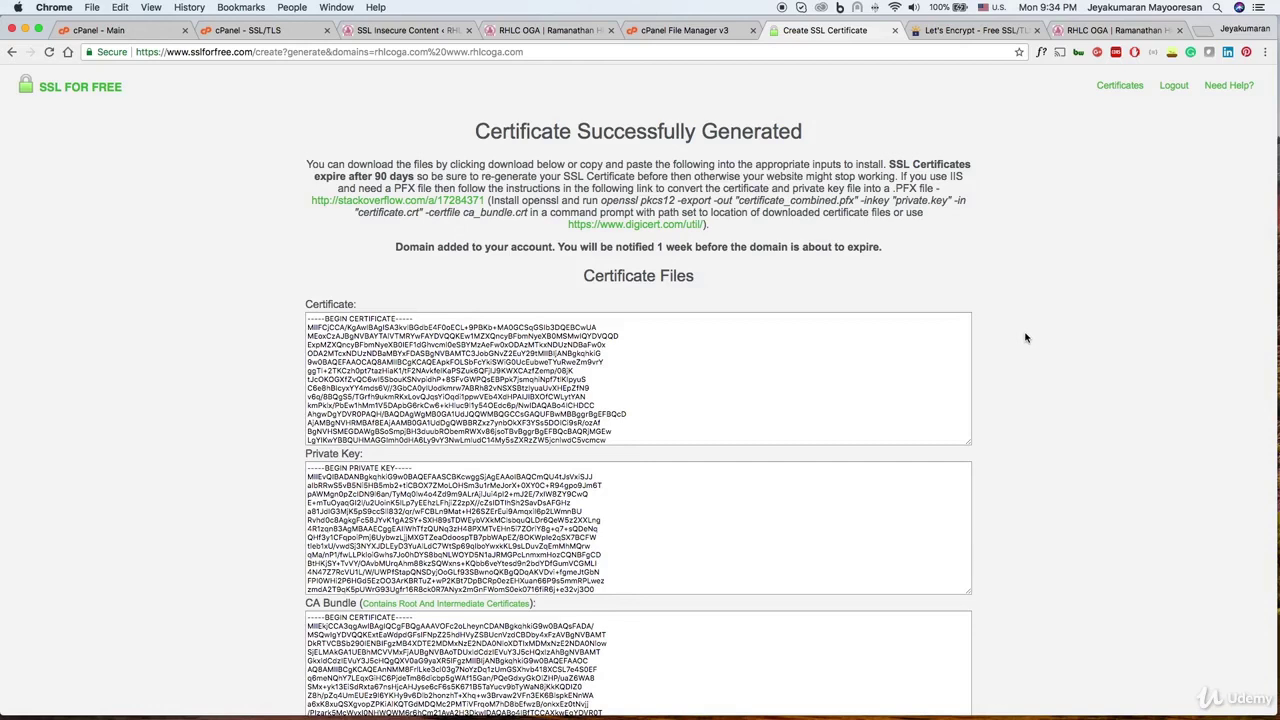
# Step: Open the SSL For Free account's list of certificates and examine the expiry dates and available actions
pyautogui.click(1110, 88)
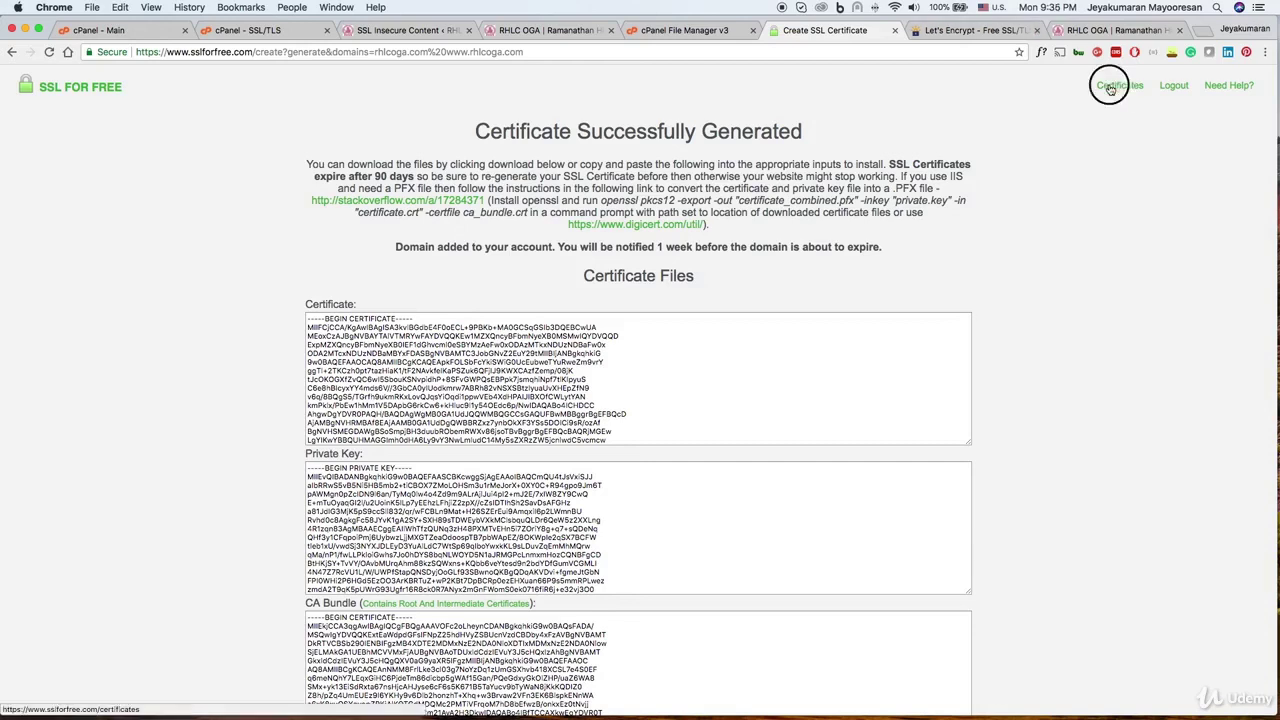
pyautogui.click(735, 249)
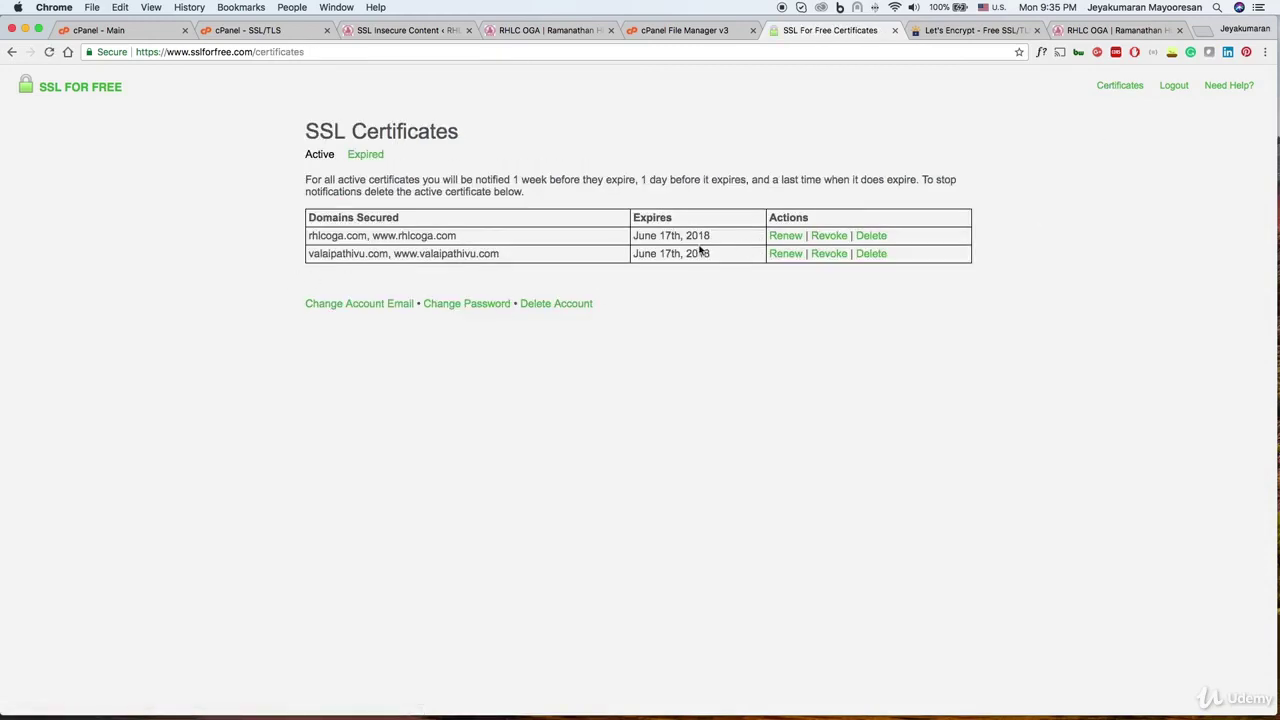
pyautogui.moveTo(708, 253); pyautogui.dragTo(658, 253)
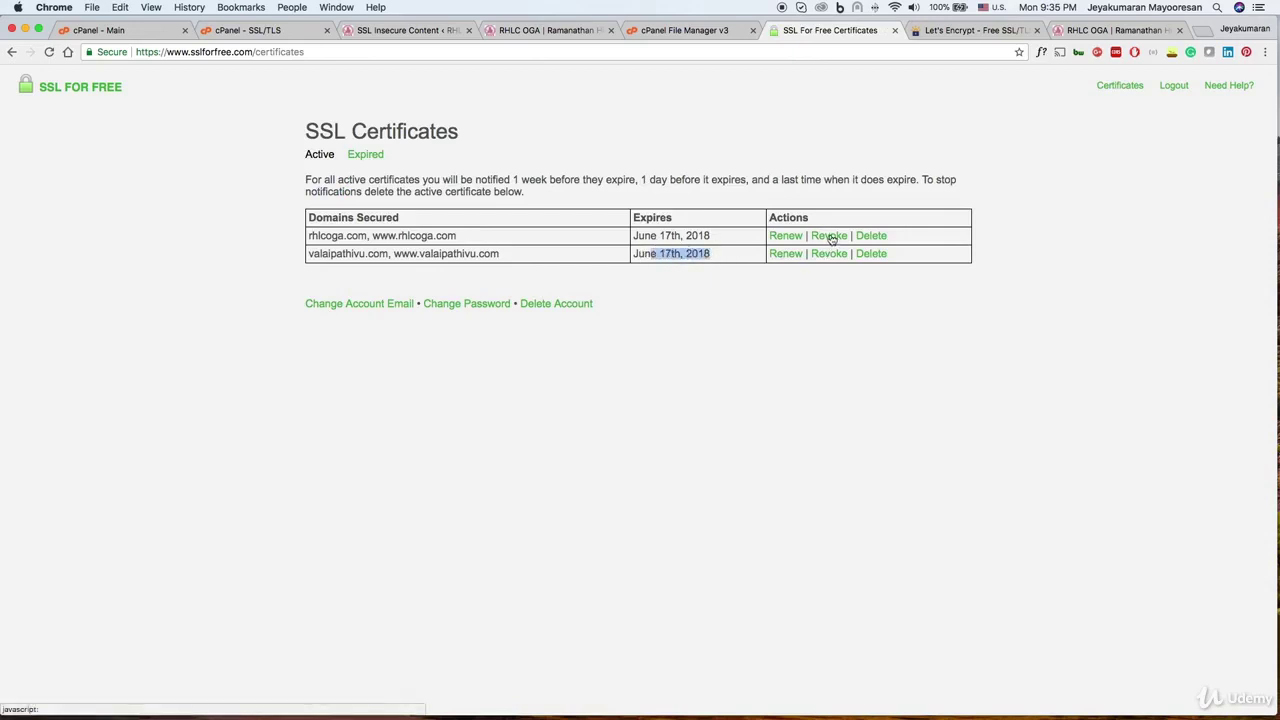